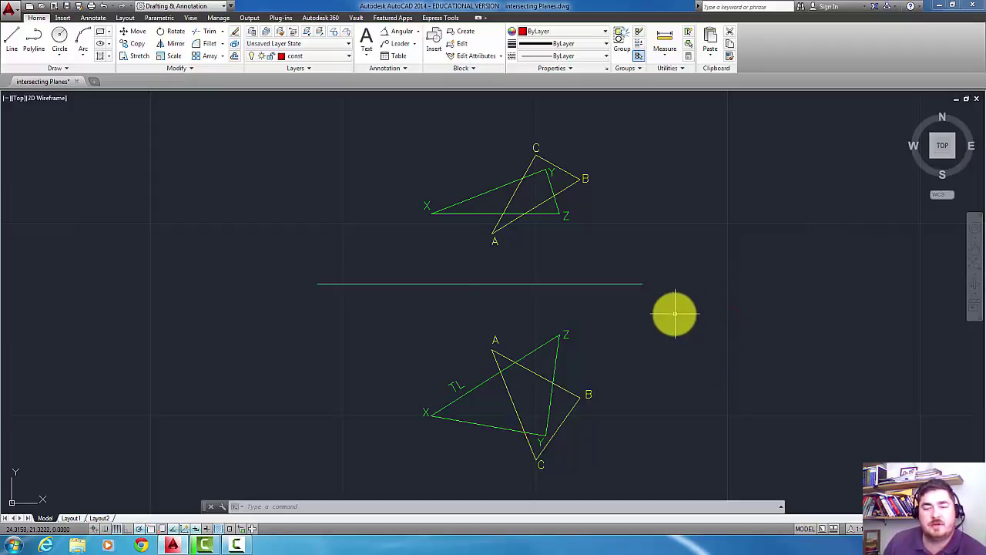
- Examine the finished edge-view (EV) auxiliary solution, following the edge of plane XYZ through plane ABC
scroll(673, 313, down, 2)
middle_drag(809, 378, 339, 196)
middle_drag(752, 432, 736, 209)
scroll(640, 349, up, 2)
scroll(504, 405, up, 2)
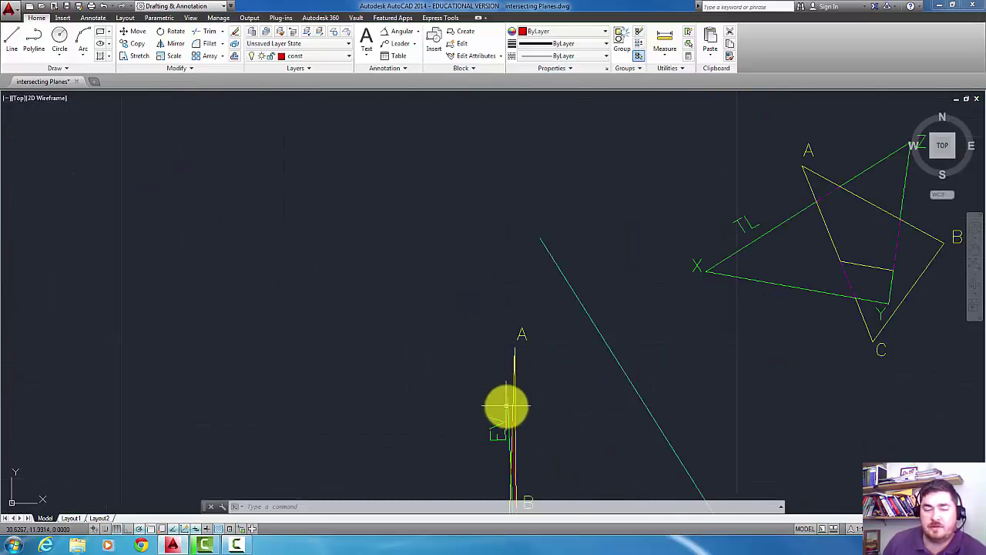
middle_drag(504, 405, 506, 309)
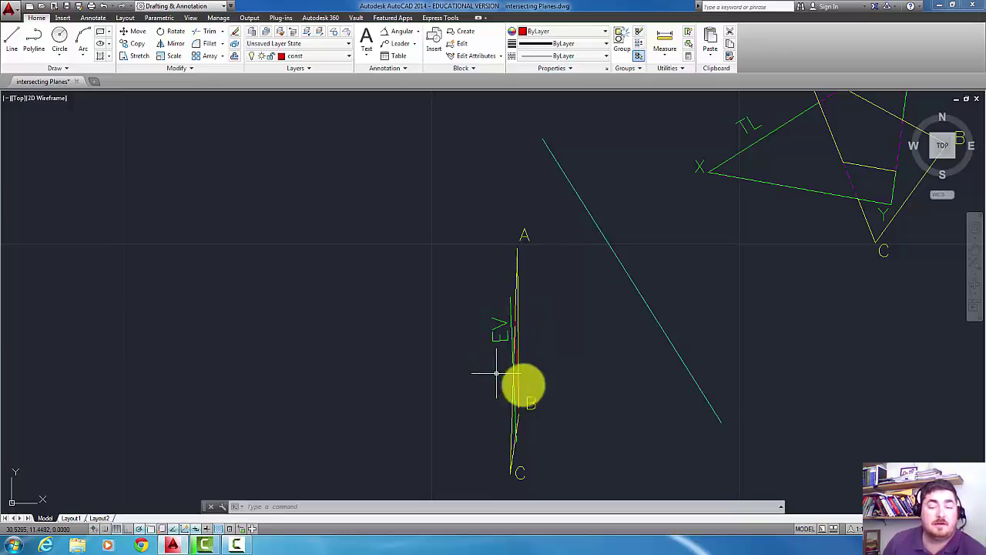
scroll(524, 392, up, 2)
middle_drag(495, 345, 506, 291)
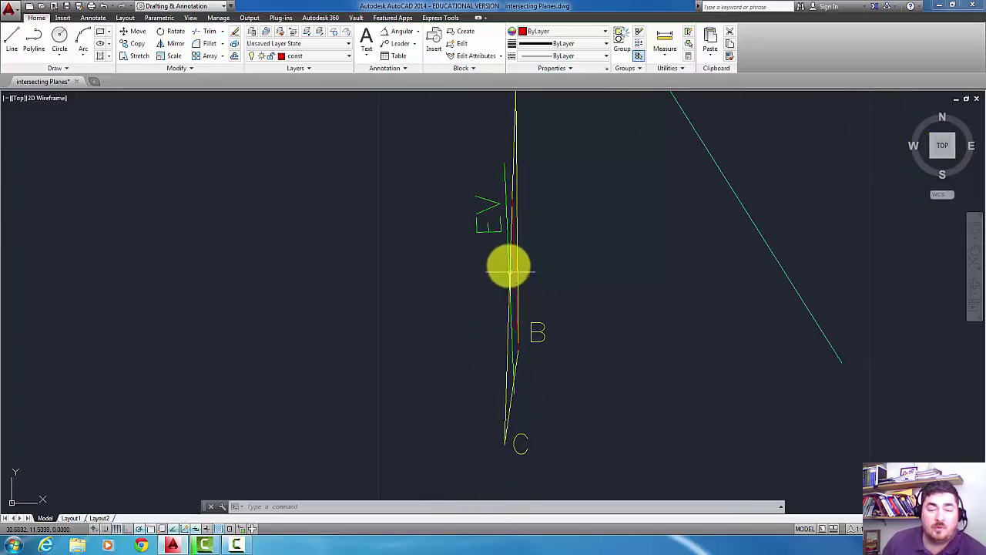
scroll(506, 312, up, 2)
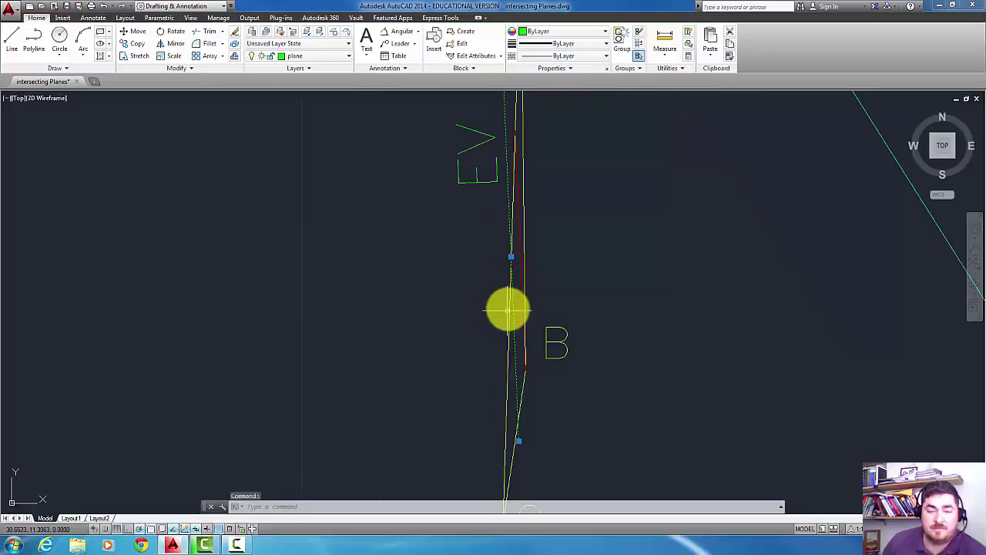
click(512, 237)
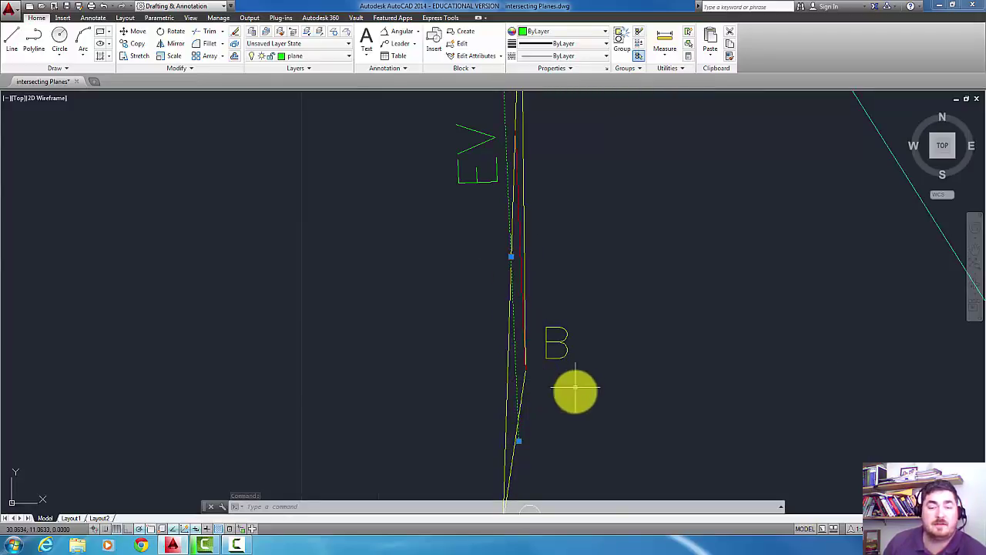
- Examine the finished solution with red vertical projection lines between its two views, and return to the unsolved pair of views
scroll(575, 391, down, 5)
middle_drag(681, 288, 601, 462)
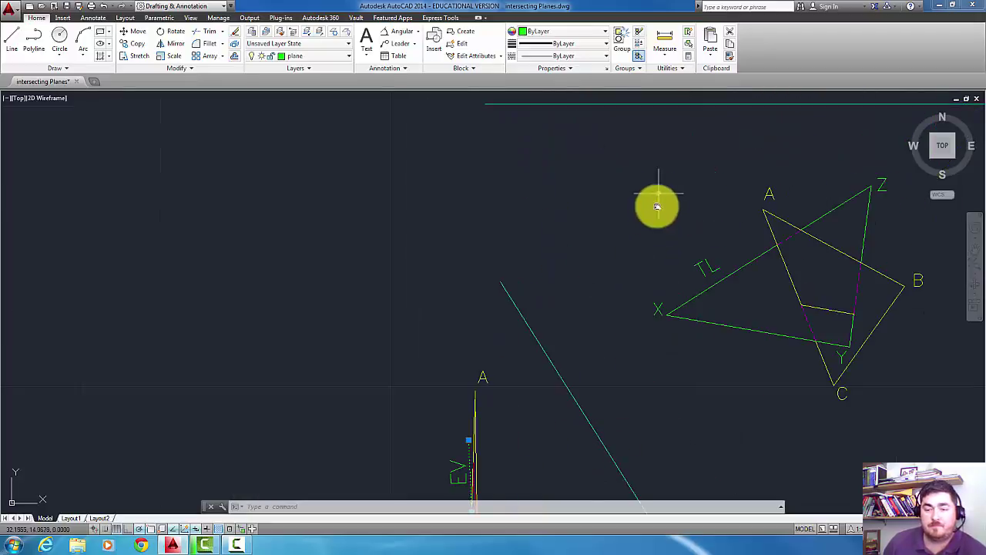
middle_drag(658, 193, 600, 415)
scroll(639, 233, down, 5)
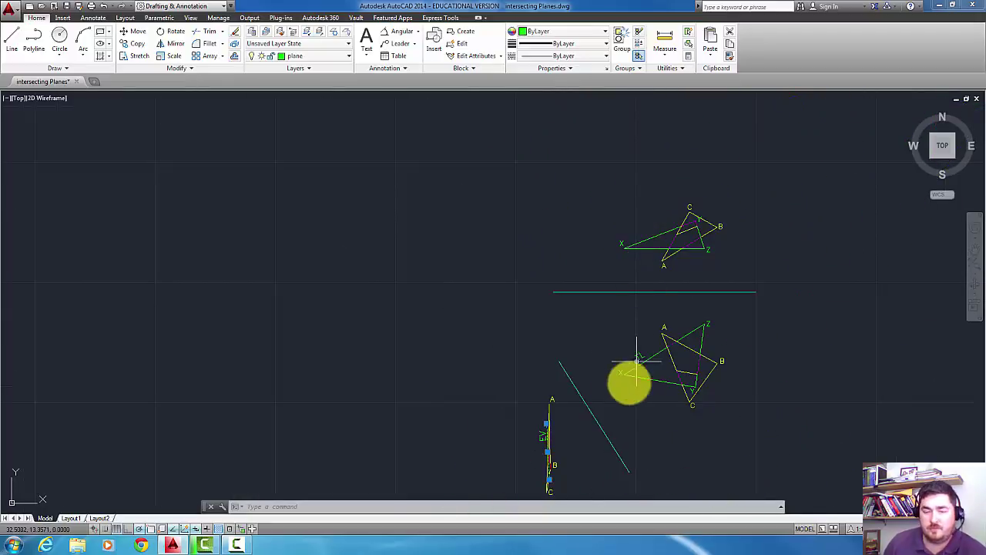
middle_drag(673, 236, 643, 380)
scroll(644, 380, down, 2)
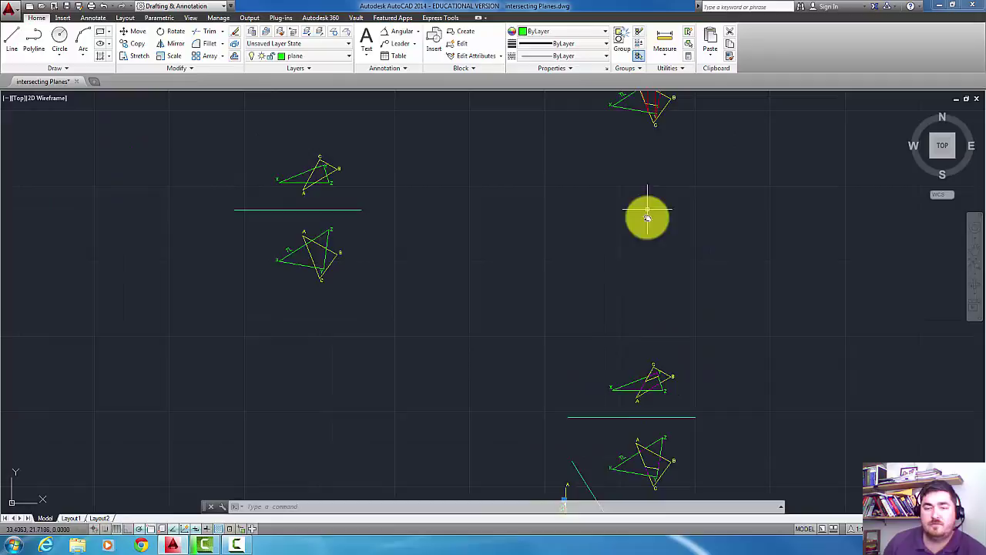
middle_drag(648, 209, 614, 382)
scroll(625, 238, up, 4)
mouse_move(627, 211)
middle_down()
mouse_move(564, 290)
mouse_move(528, 254)
middle_up()
scroll(552, 245, up, 2)
scroll(530, 253, down, 2)
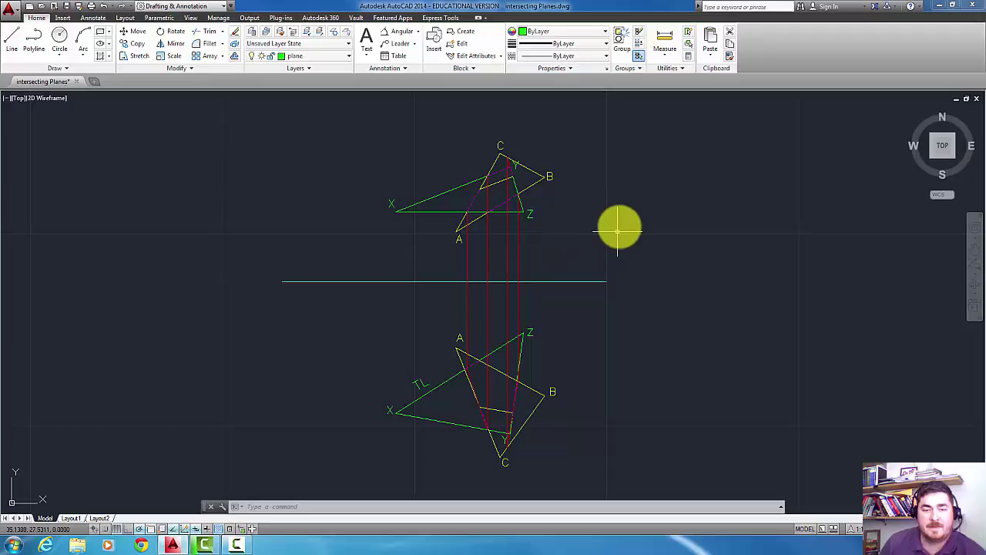
scroll(619, 227, down, 4)
middle_drag(328, 367, 667, 195)
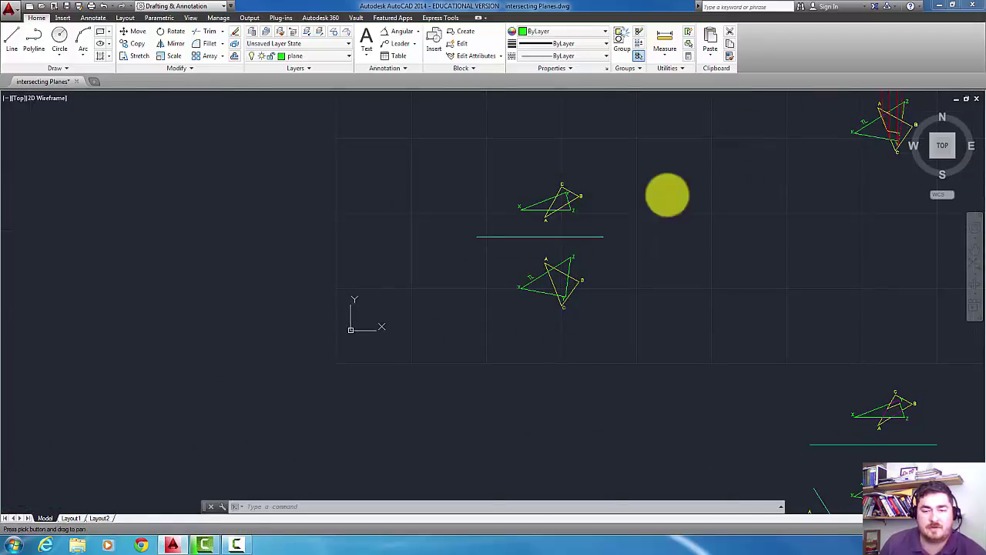
scroll(614, 229, up, 3)
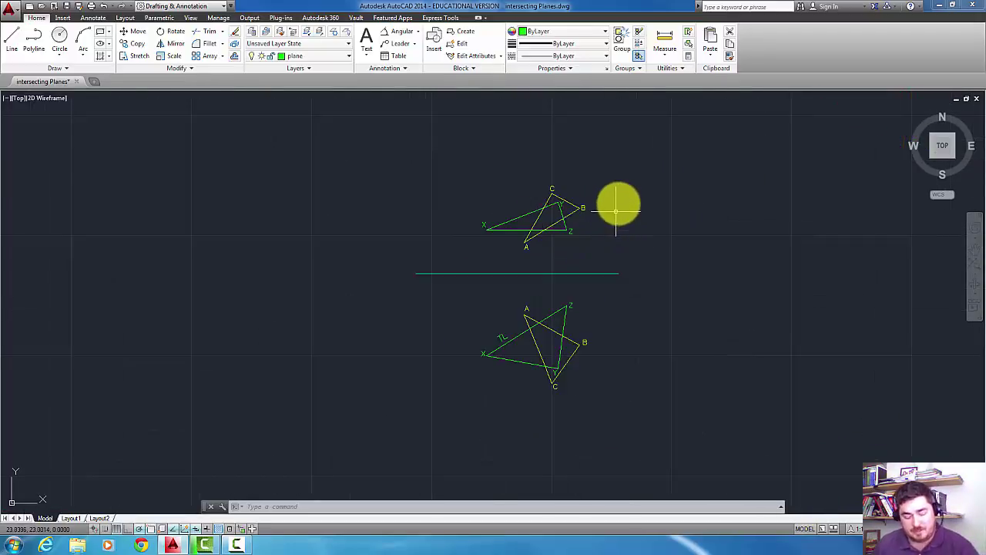
text(co)
key(Return)
click(694, 139)
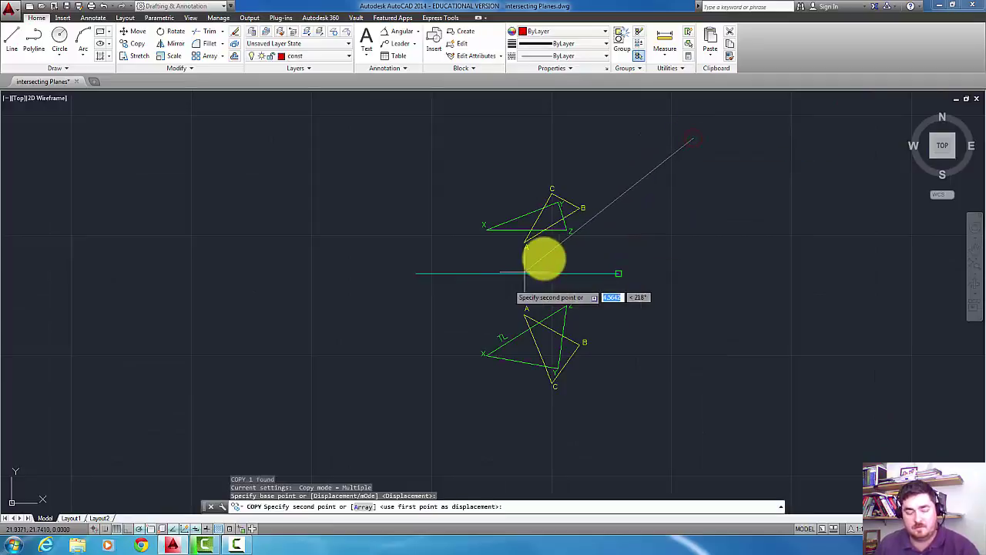
key(Escape)
key(Escape)
- Copy both unsolved views of planes ABC and XYZ with their reference line into the empty space above the originals
key(Return)
click(668, 149)
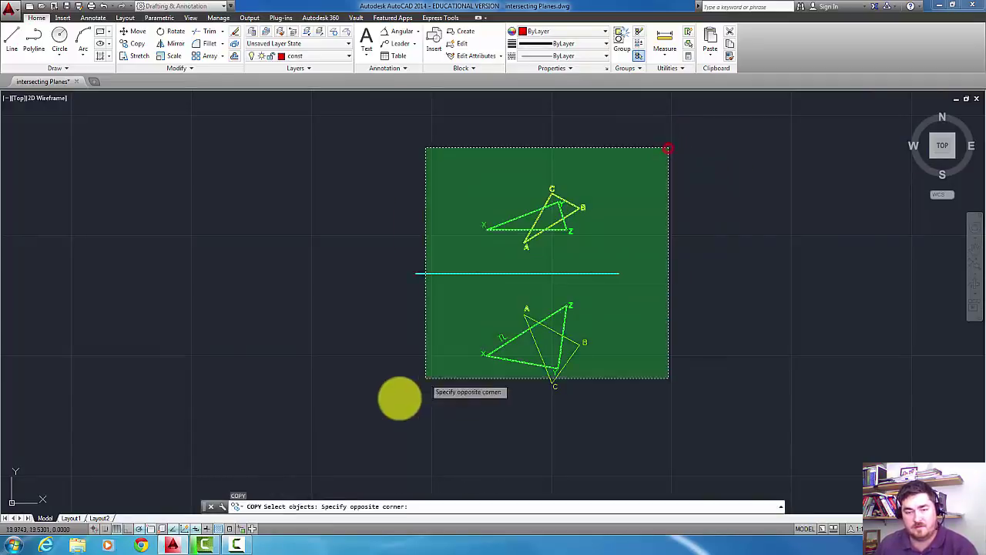
click(354, 423)
key(Return)
click(492, 414)
scroll(453, 236, down, 1)
middle_drag(453, 235, 391, 532)
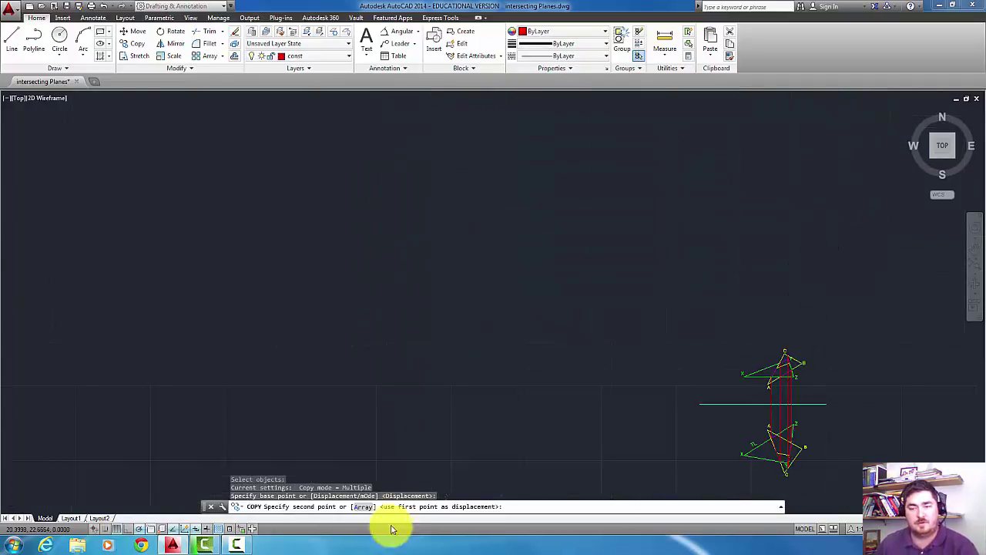
click(415, 416)
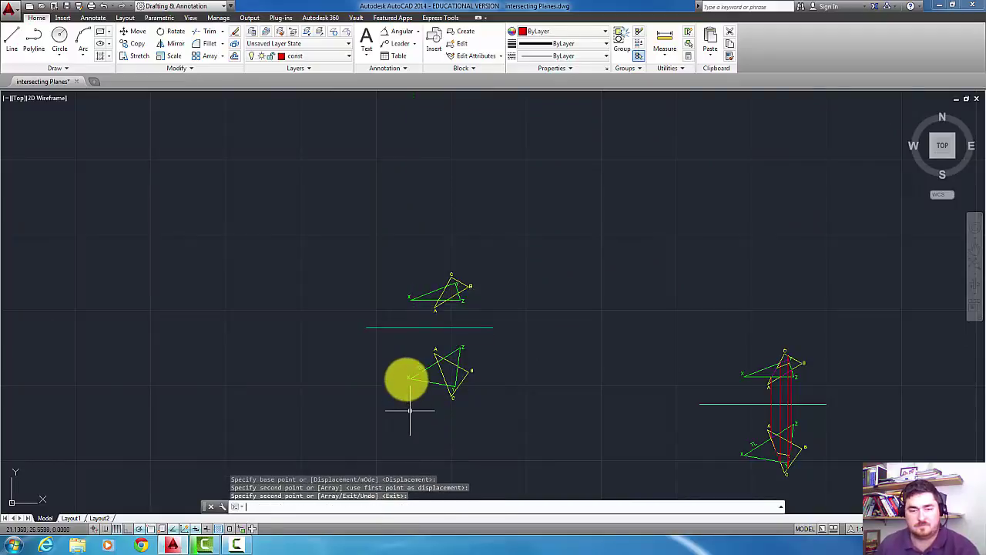
key(Return)
- In the new copy, draw a vertical projection line from the crossing of XZ and AC in the upper view down to the lower view
scroll(421, 337, up, 4)
middle_drag(421, 312, 419, 313)
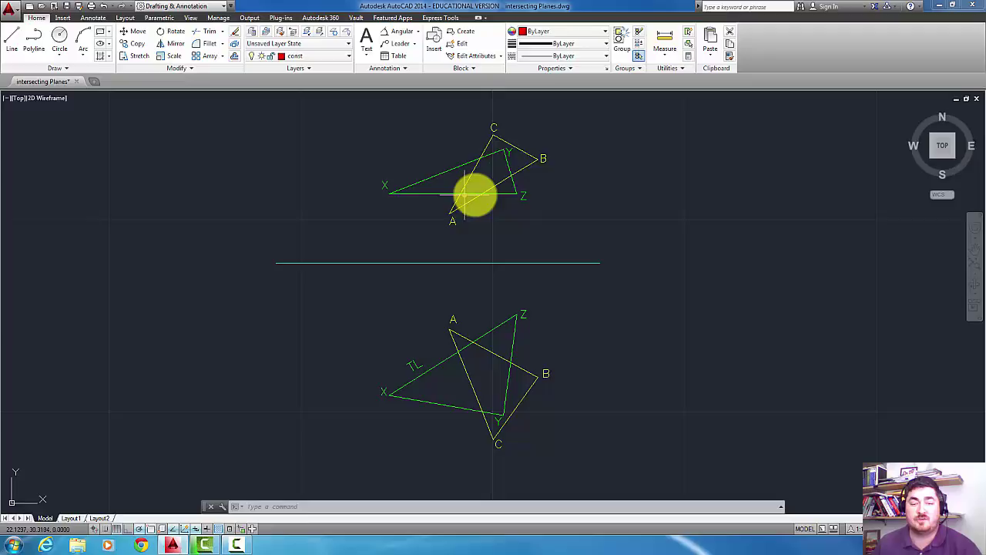
text(l)
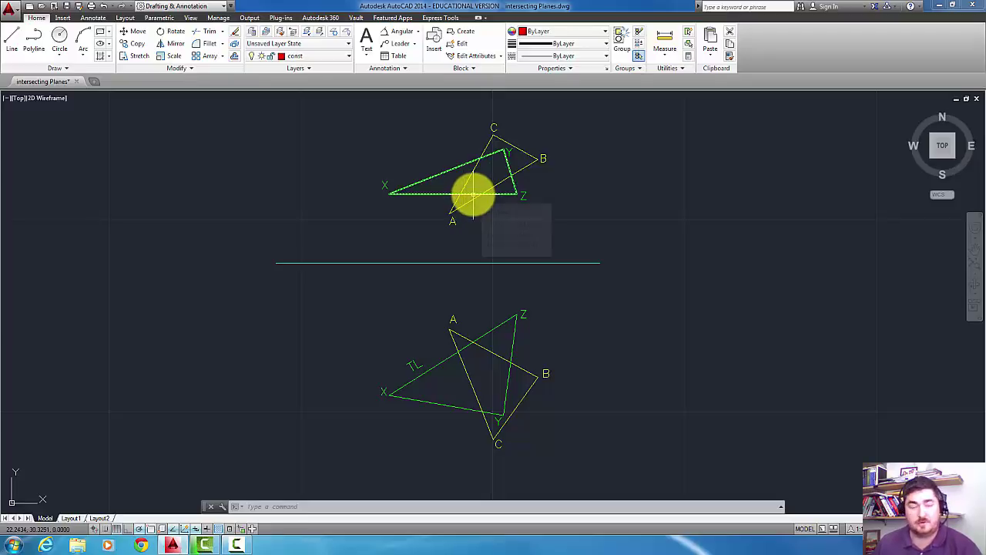
key(Return)
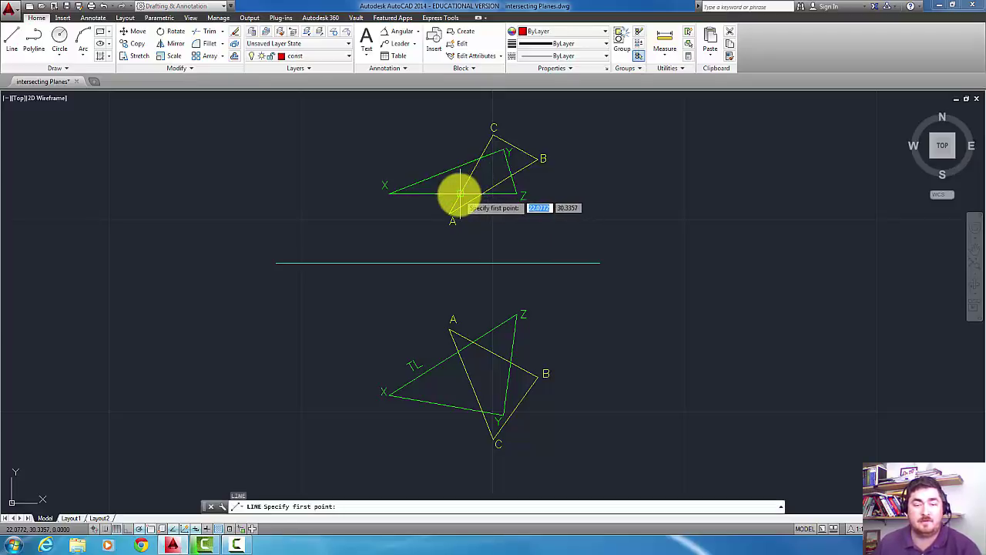
click(460, 193)
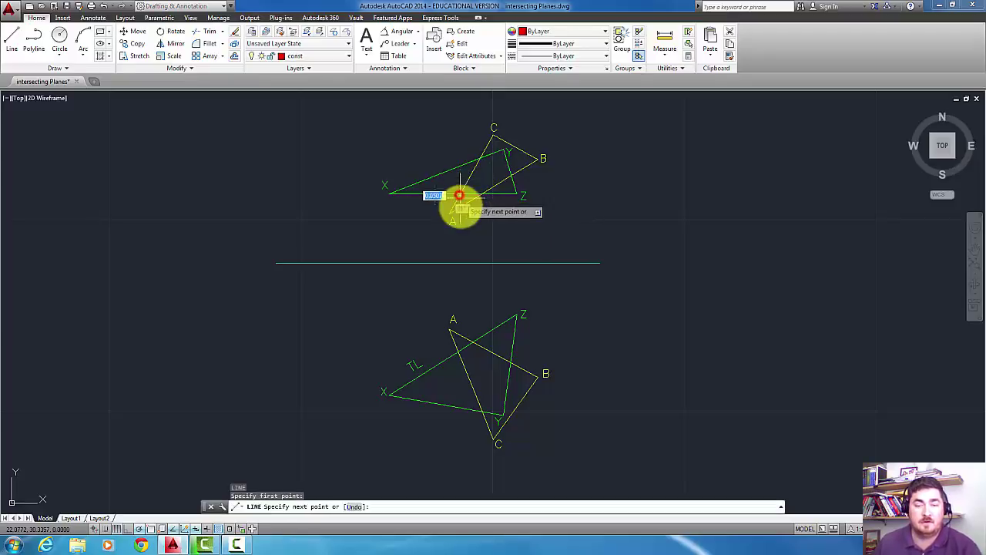
click(460, 350)
key(Return)
key(Return)
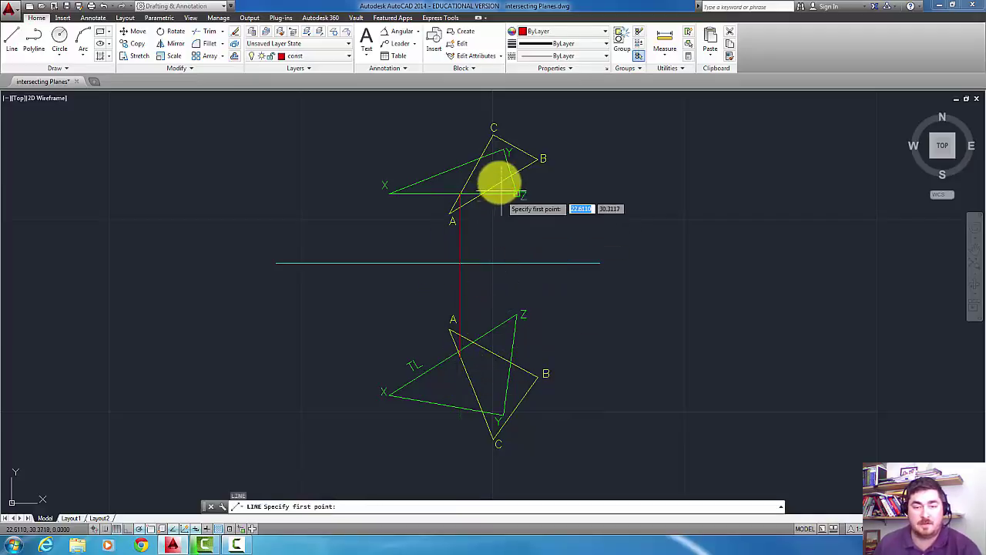
- Project the upper-view crossing of XZ and AB down to AB in the lower view, and connect it to the projected point on AC
click(482, 193)
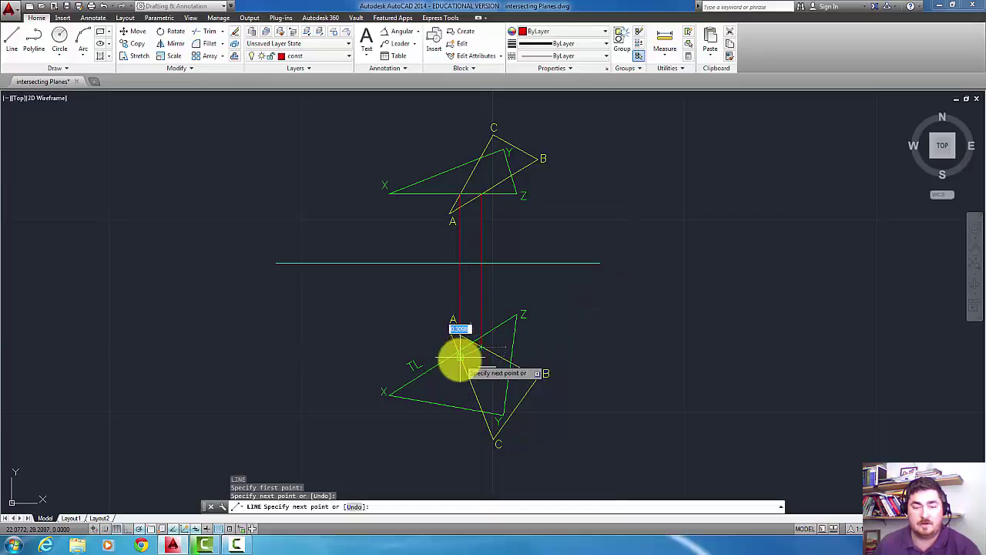
click(461, 356)
key(Return)
scroll(467, 355, up, 4)
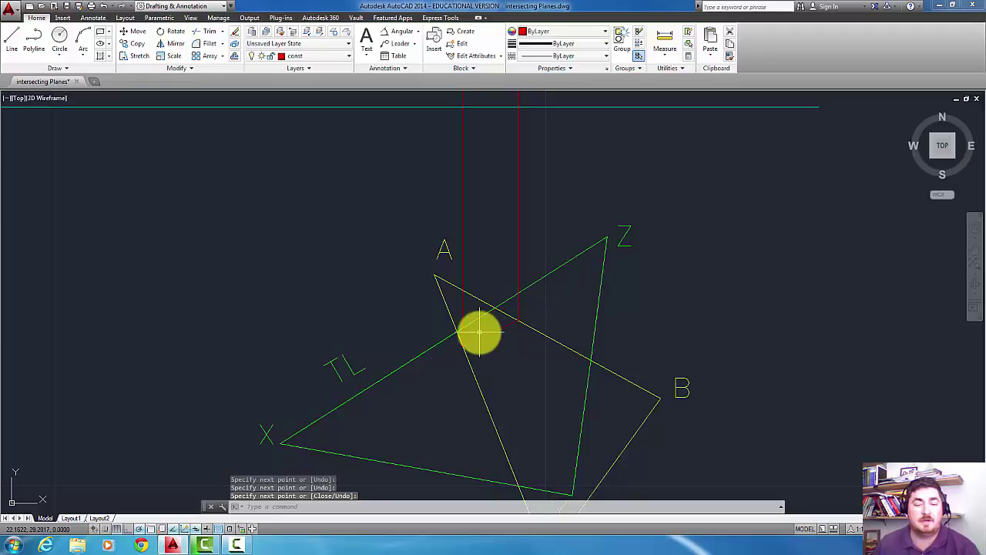
scroll(483, 324, down, 4)
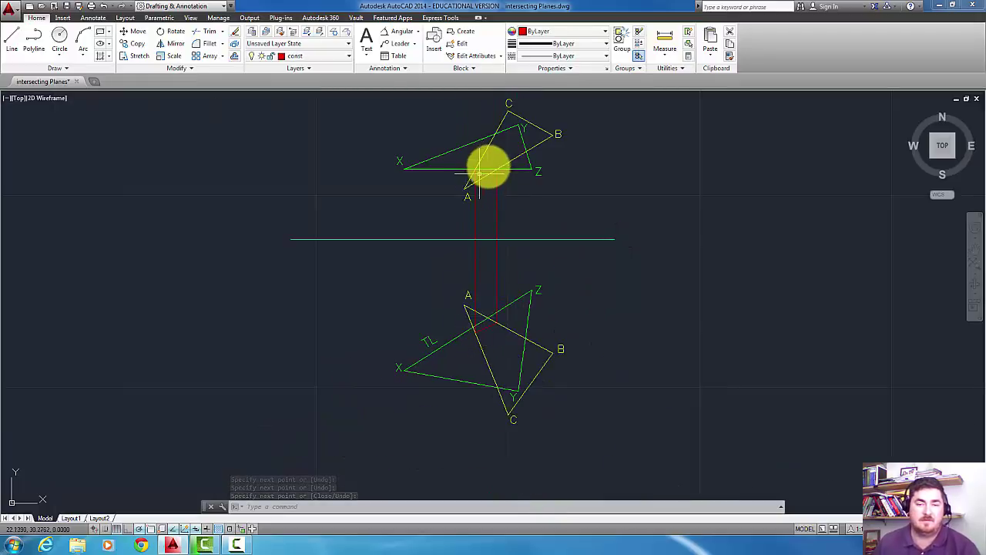
- Erase the three red construction lines just drawn for edge XZ
scroll(497, 310, up, 2)
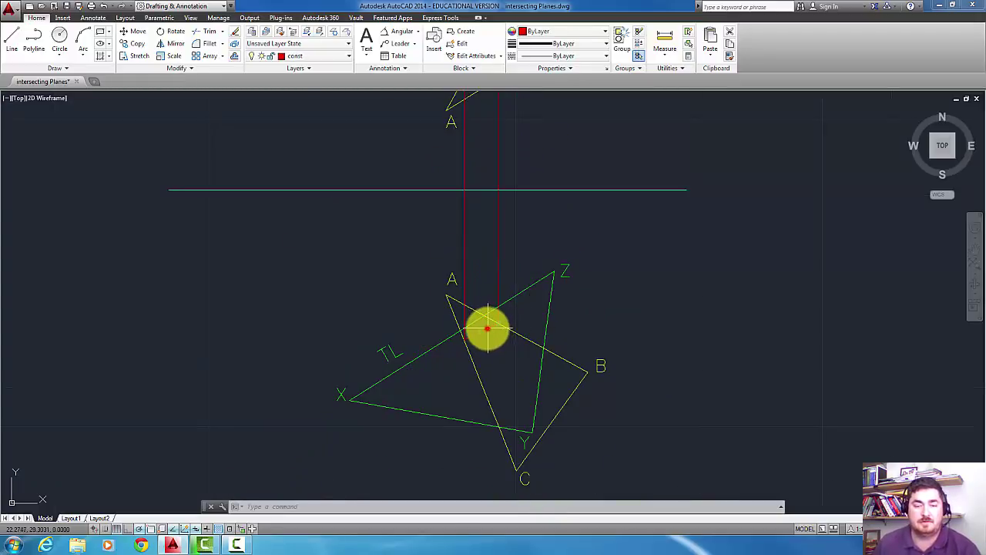
click(488, 329)
click(427, 236)
key(Delete)
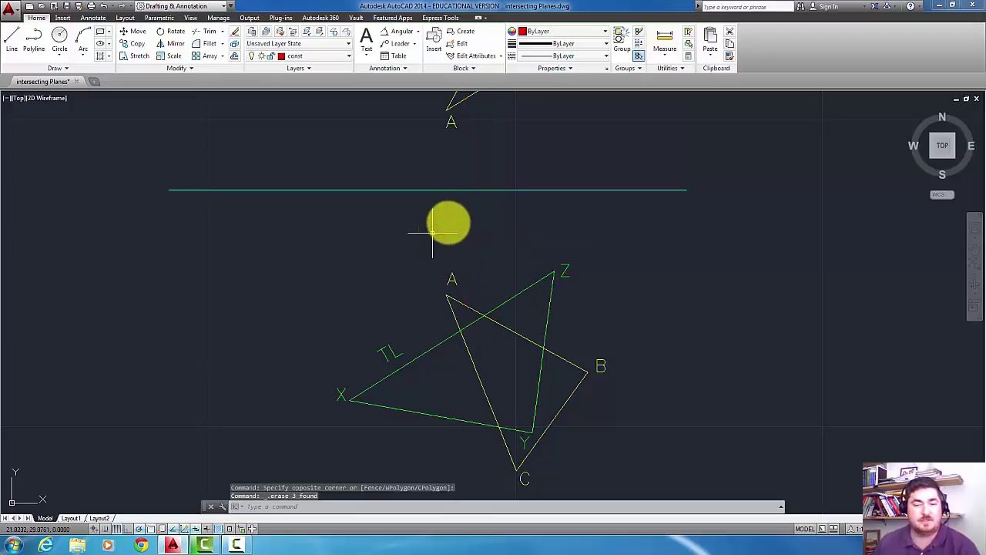
- Draw a vertical projection line from the crossing of YZ and AB in the upper view down to AB in the lower view
scroll(432, 232, down, 2)
middle_drag(455, 223, 469, 310)
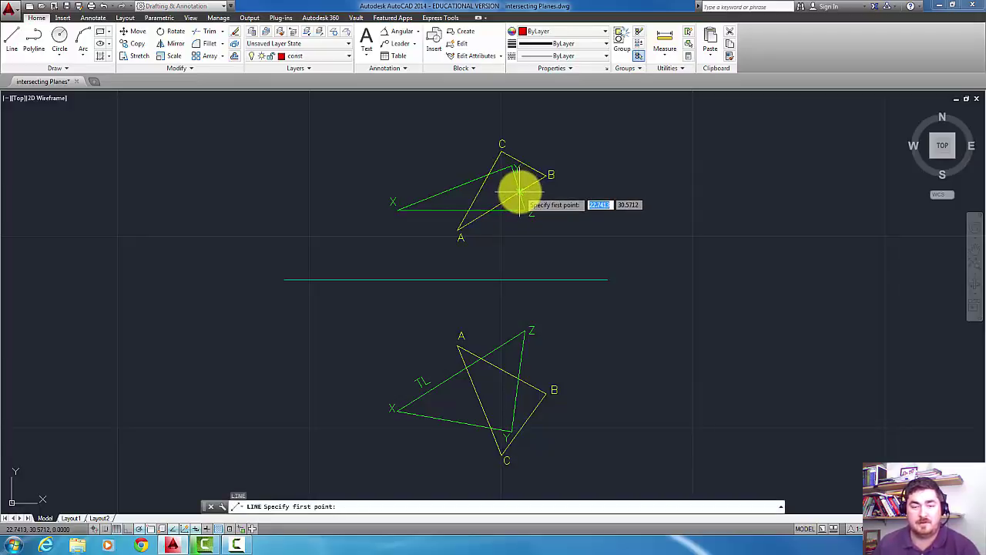
click(521, 190)
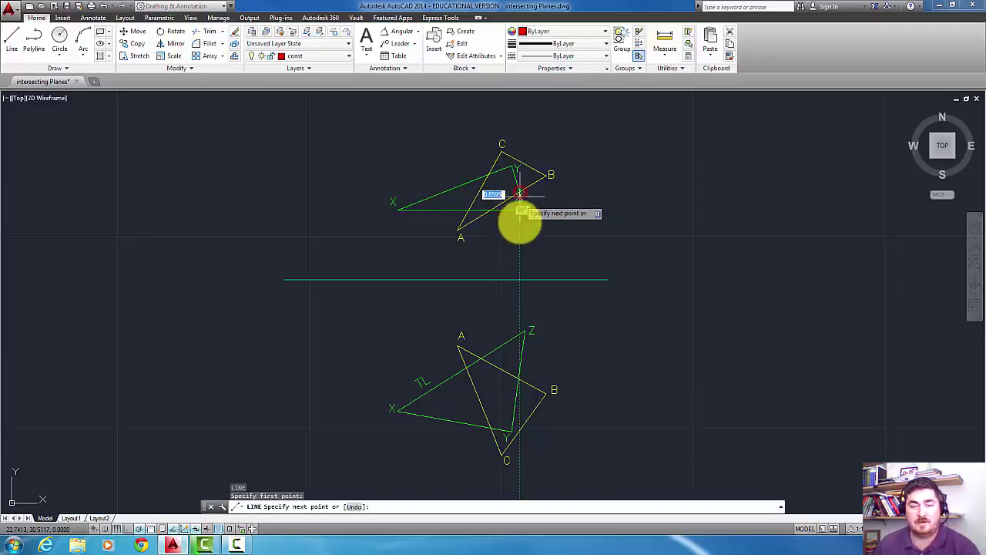
click(522, 387)
key(Return)
key(Return)
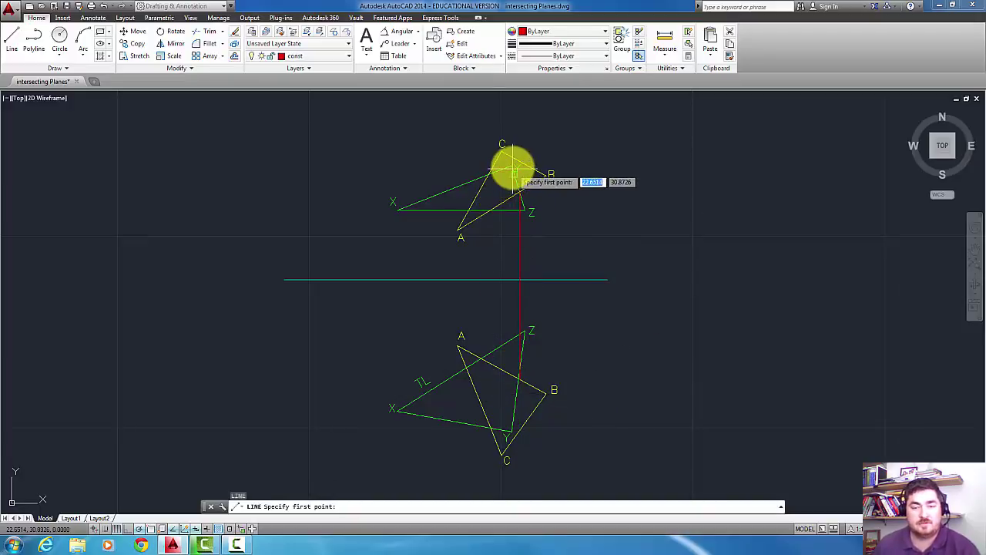
- Extend edge YZ in the upper view with a construction line from Y to edge CB
scroll(508, 154, up, 5)
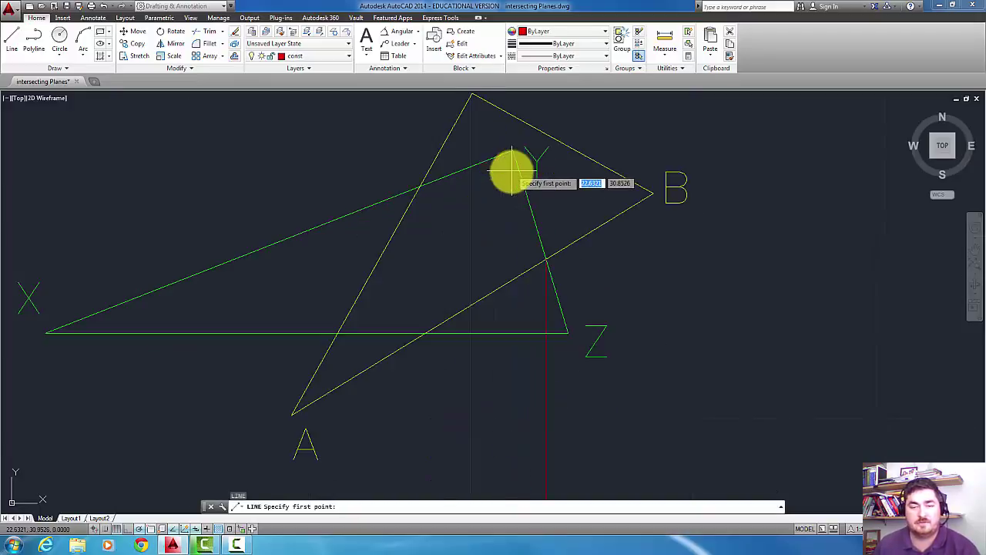
click(512, 152)
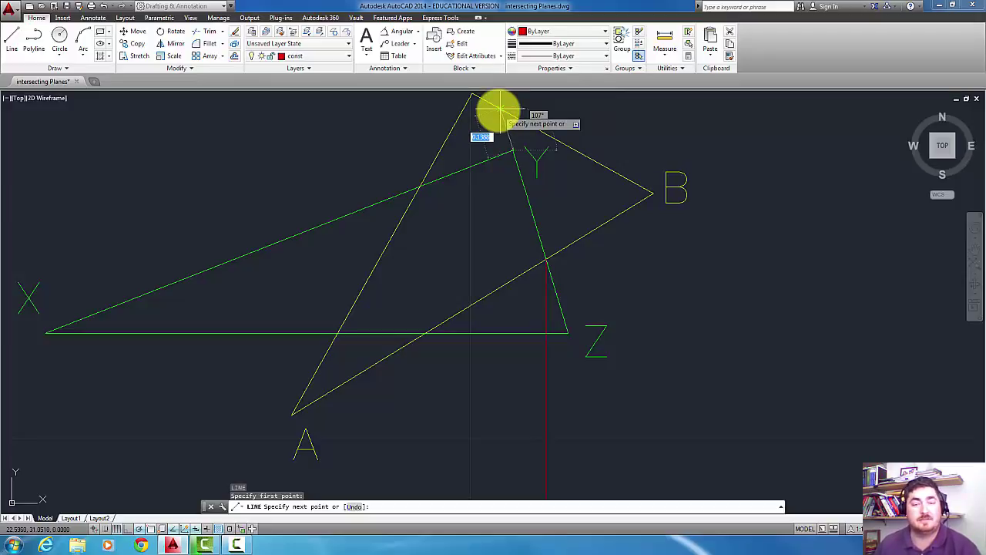
click(500, 110)
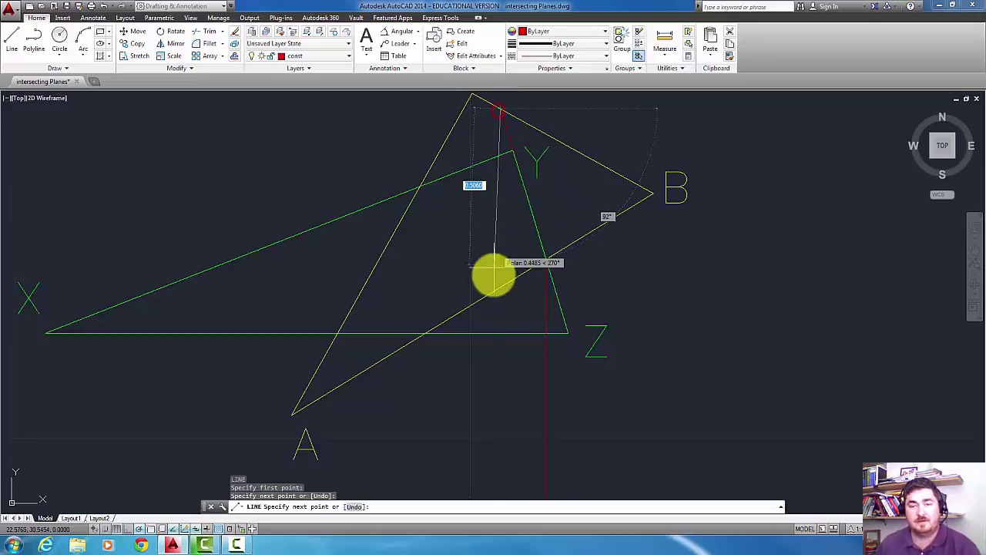
- Continue the line vertically down to edge BC in the lower view, and connect it to the projected point on AB
scroll(494, 275, down, 5)
middle_drag(489, 363, 525, 142)
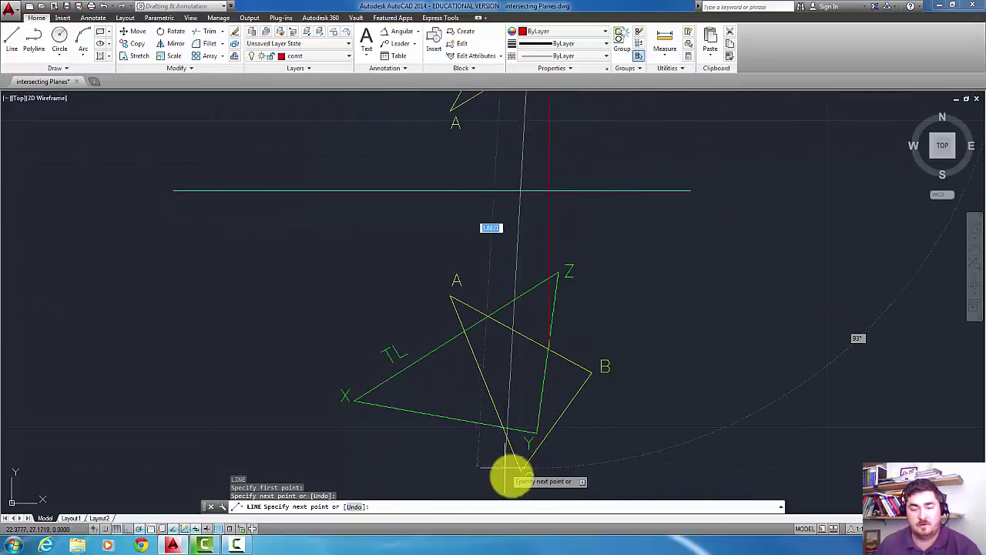
click(531, 460)
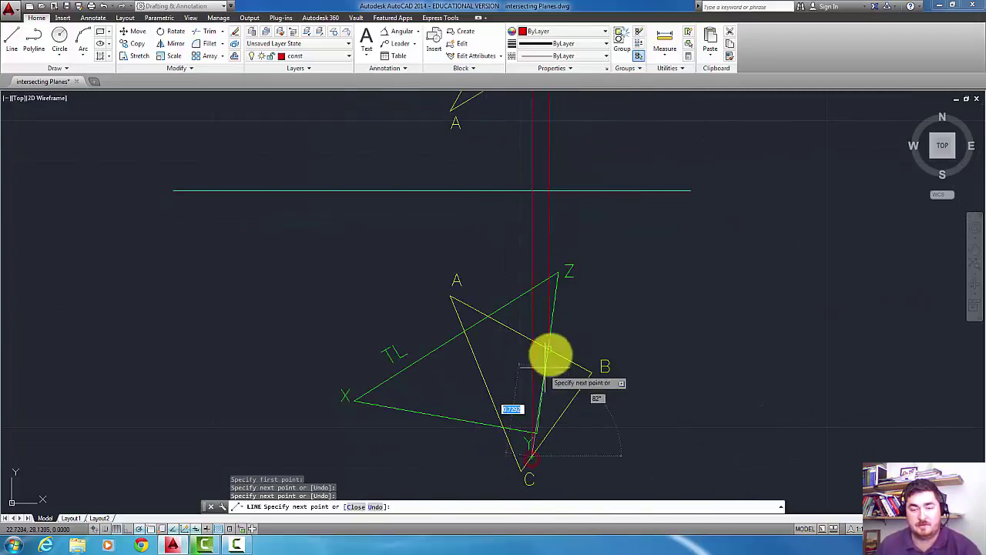
click(550, 347)
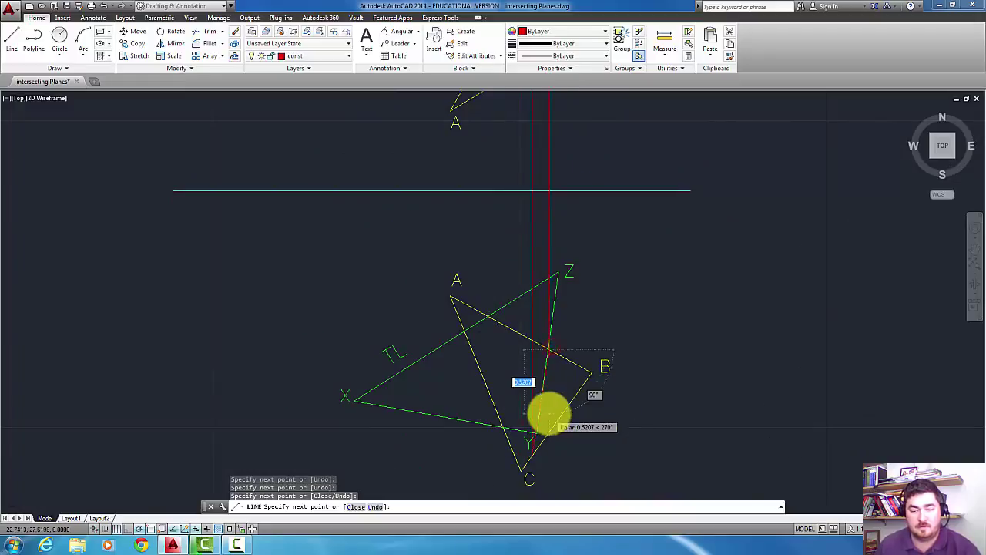
scroll(548, 404, up, 3)
key(Escape)
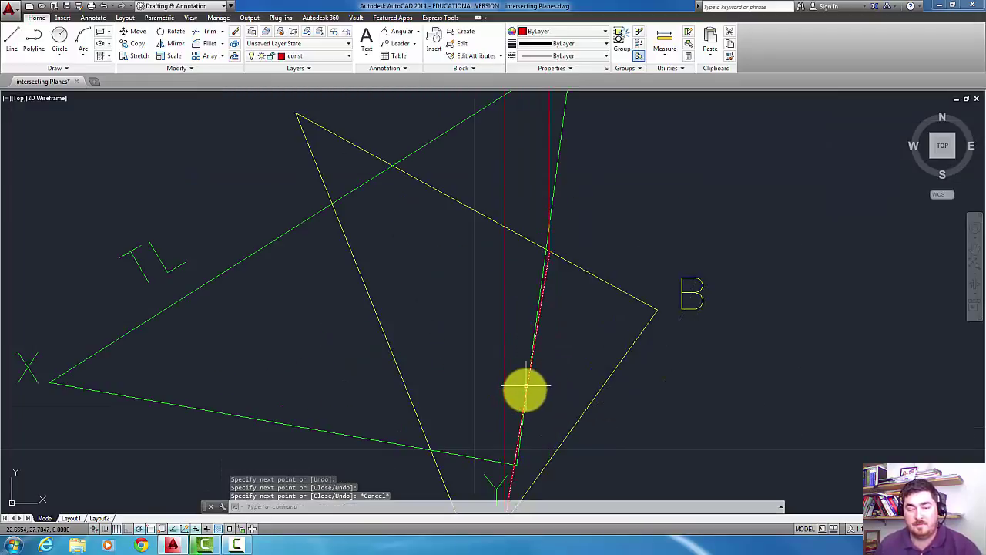
- Mark the crossing of the red construction line and edge YZ in the lower view with a circle of about 0.036 radius
right_click(527, 387)
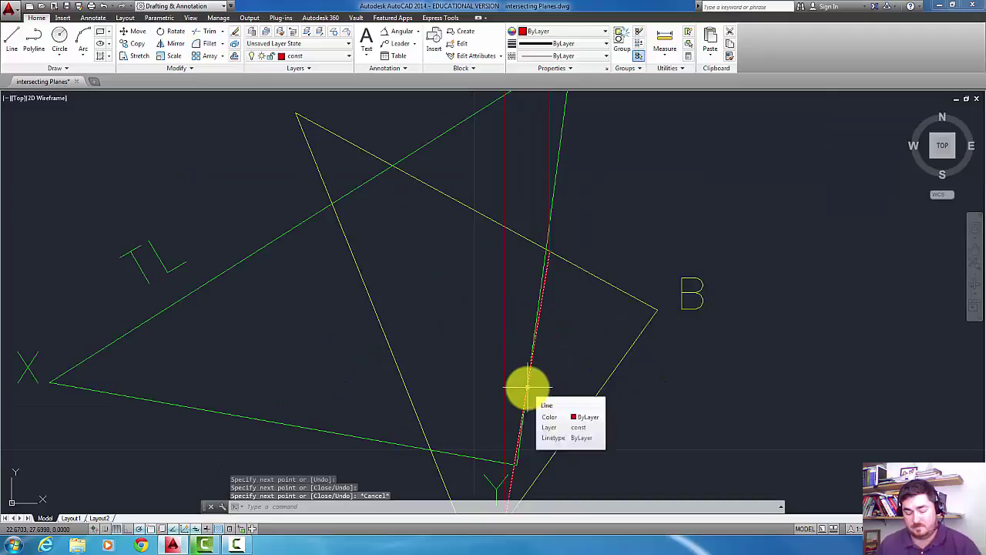
key(Escape)
text(c)
key(Return)
click(529, 385)
key(Return)
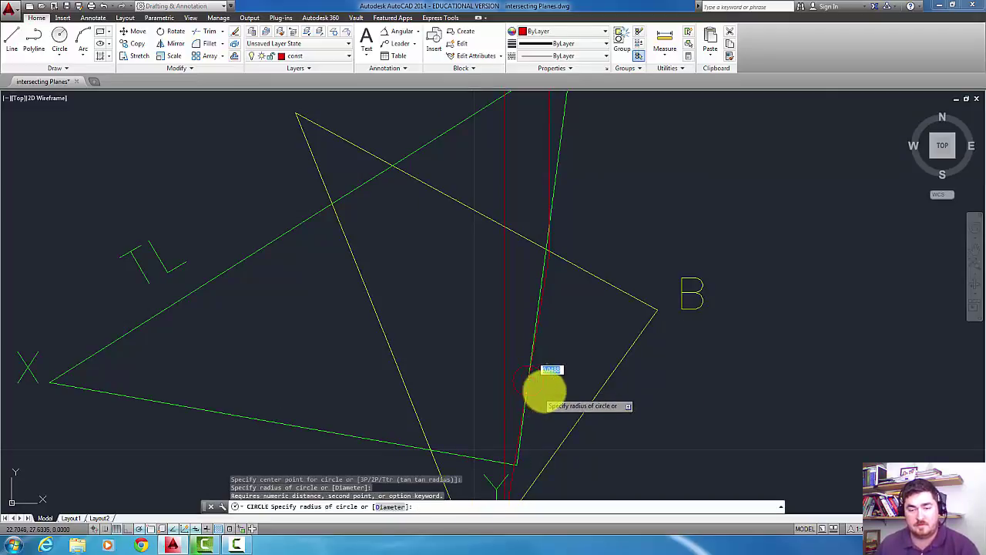
key(Return)
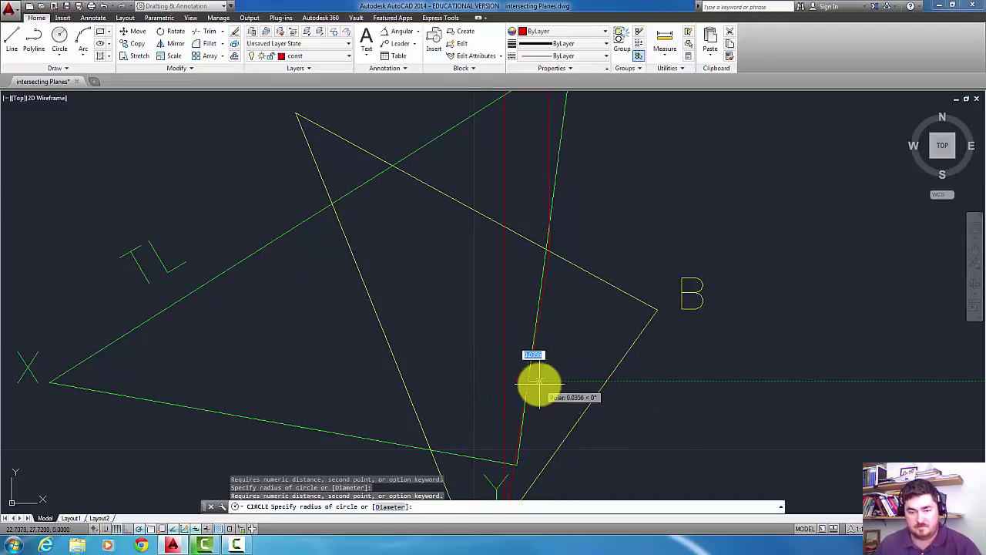
click(541, 386)
scroll(625, 372, down, 2)
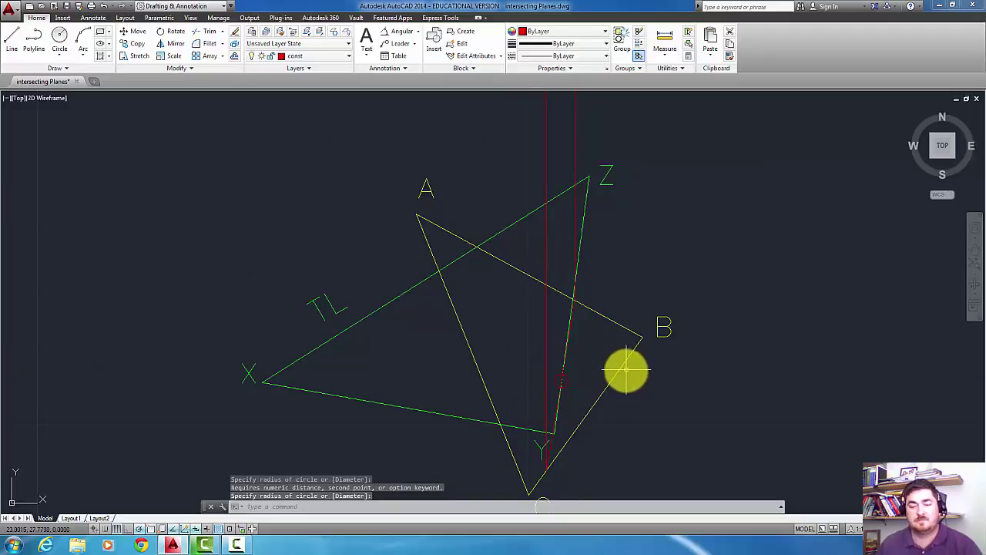
scroll(625, 372, down, 2)
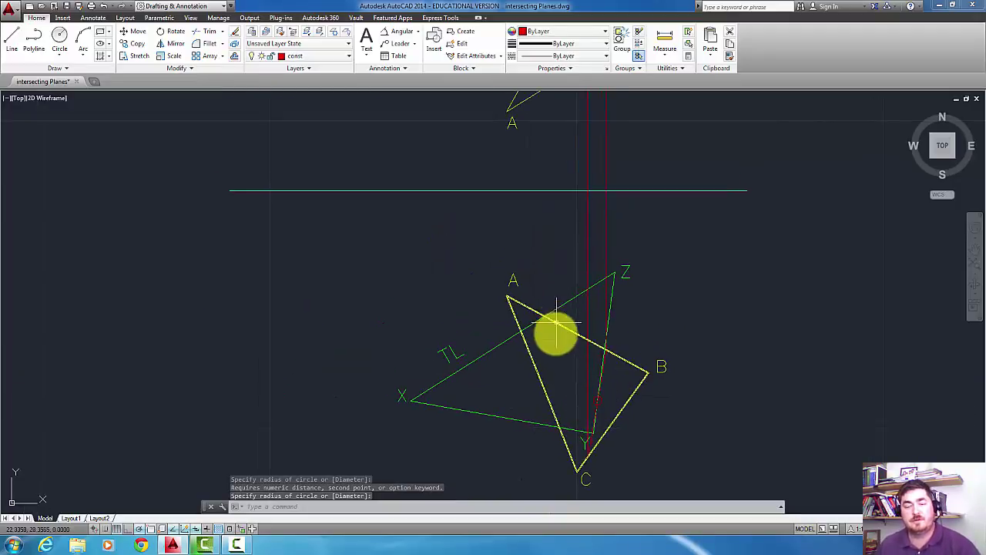
- Draw a vertical projection line from the crossing of AC and XZ in the lower view up to XZ in the upper view
middle_drag(556, 331, 588, 370)
scroll(588, 370, down, 2)
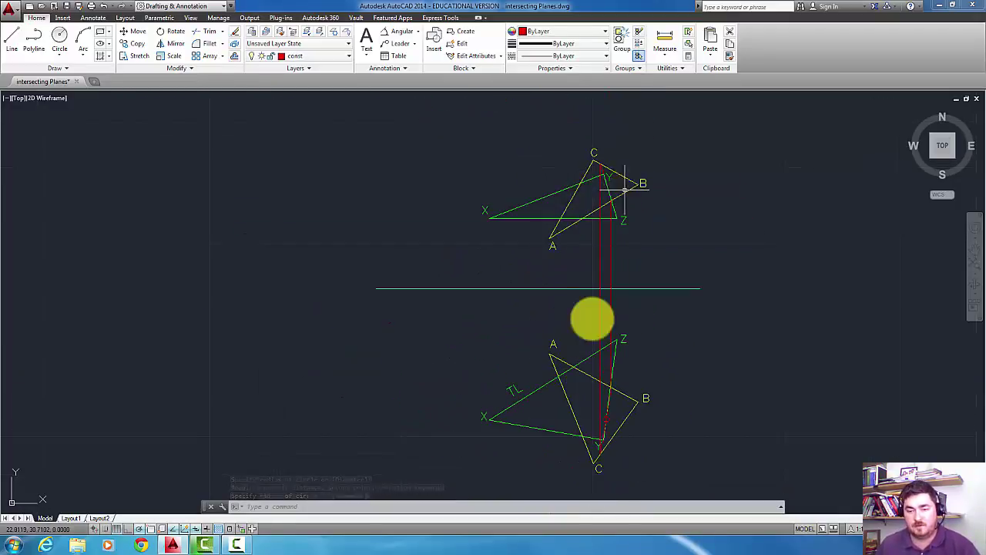
scroll(583, 374, up, 2)
middle_drag(539, 376, 555, 304)
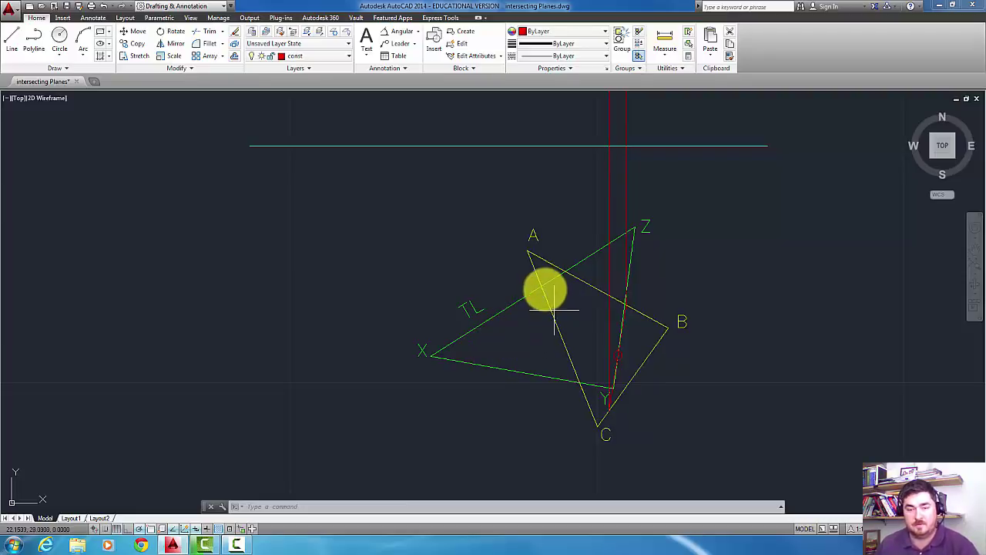
key(l)
key(Return)
click(541, 284)
middle_drag(546, 231, 544, 317)
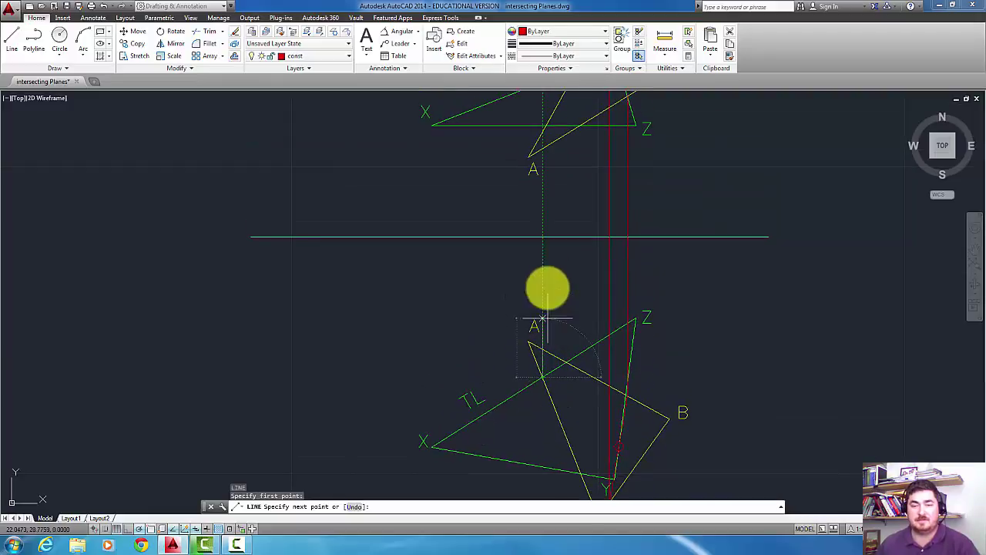
click(541, 125)
key(Return)
key(Return)
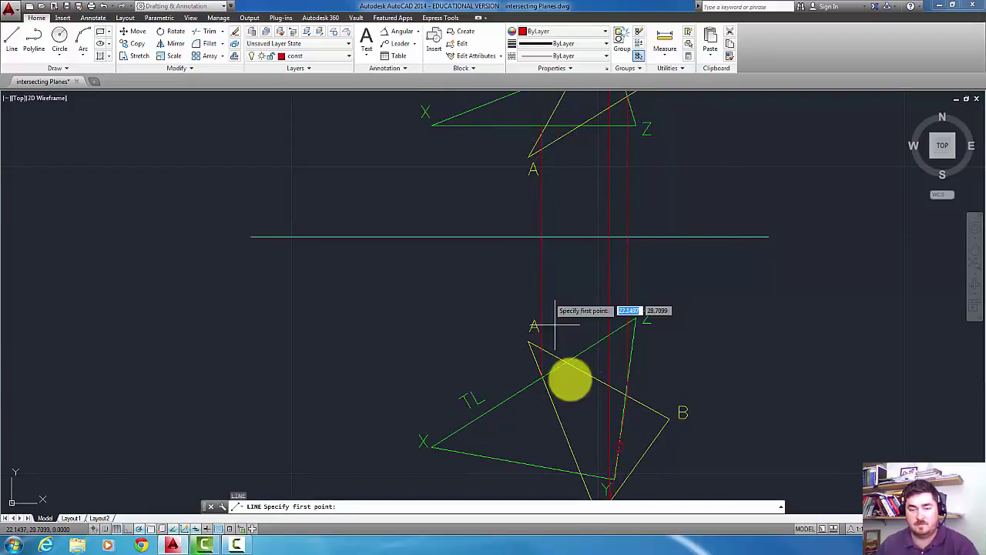
- Project the lower-view crossing of AC and XY vertically up to XY in the upper view, and connect it to the projected point on XZ
click(582, 471)
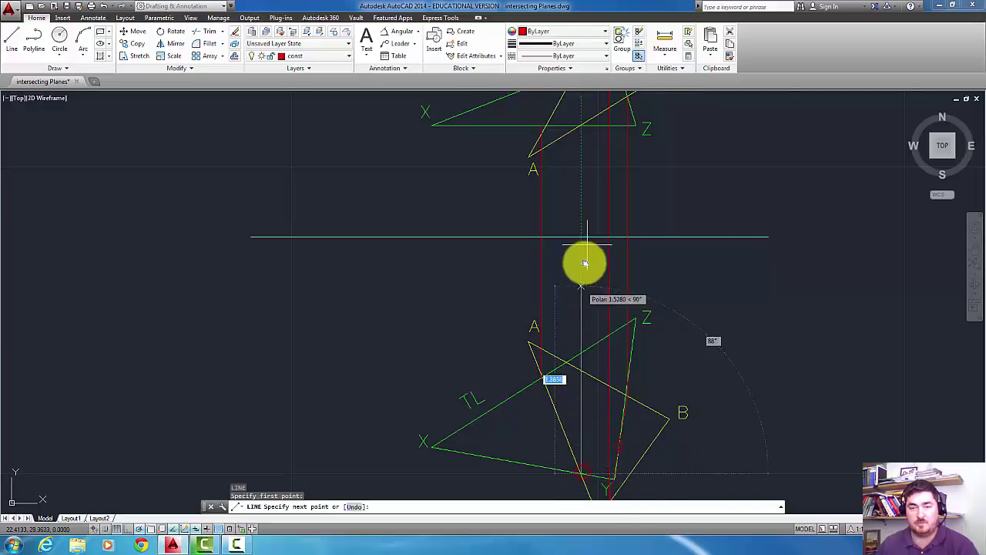
middle_drag(585, 263, 572, 382)
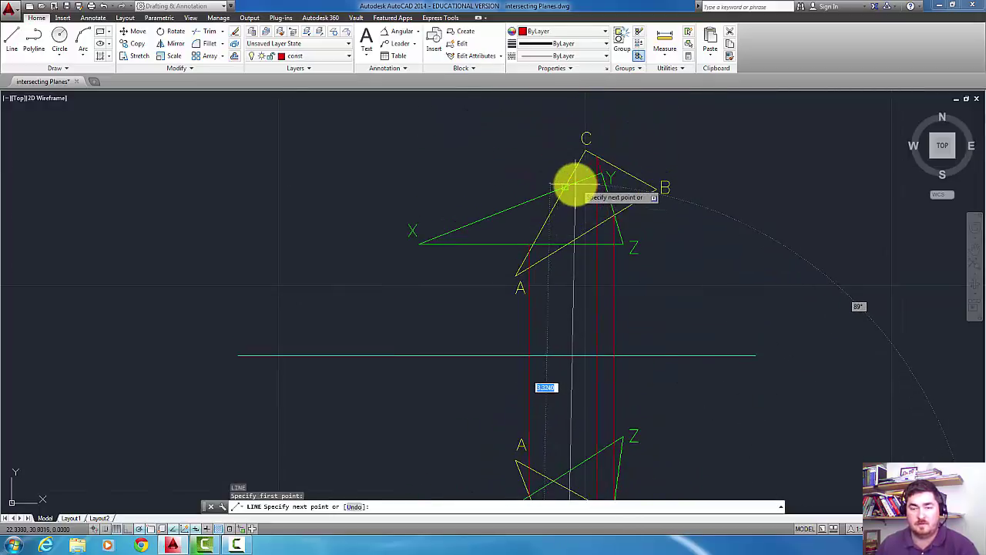
scroll(570, 186, up, 5)
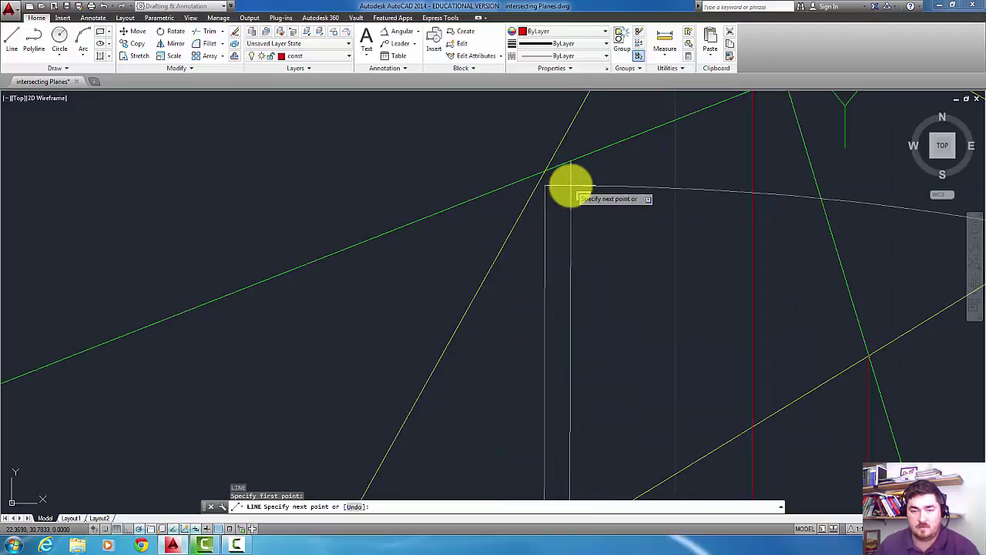
click(563, 168)
scroll(574, 216, down, 4)
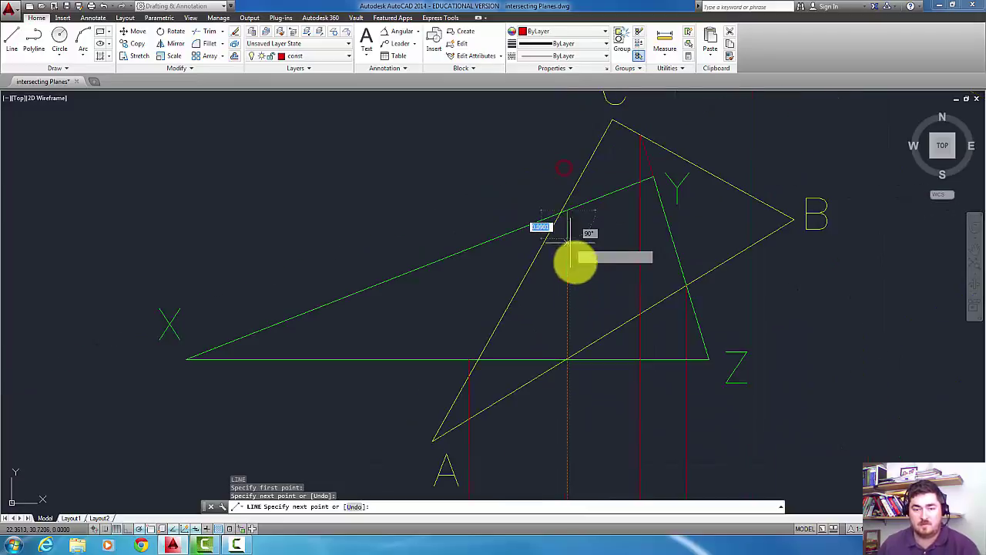
click(467, 357)
key(Return)
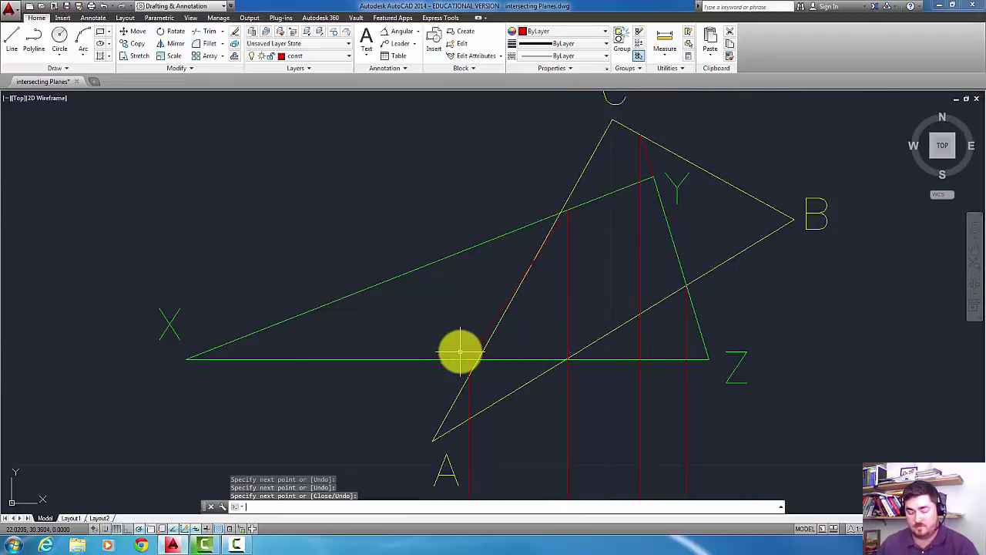
key(Return)
click(540, 256)
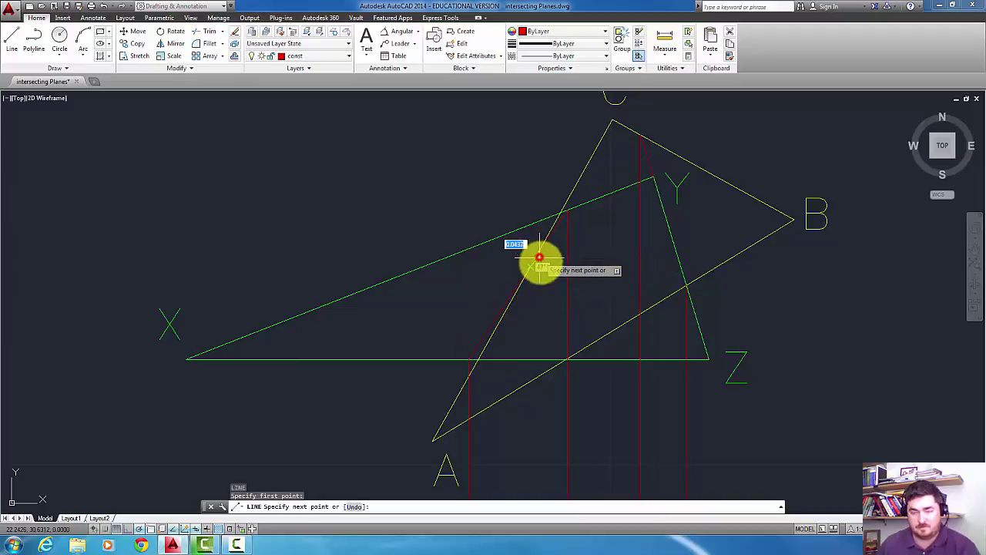
key(Escape)
- Mark the crossing of the new construction line and edge AC in the upper view with a circle of 0.0356 radius
text(c)
key(Return)
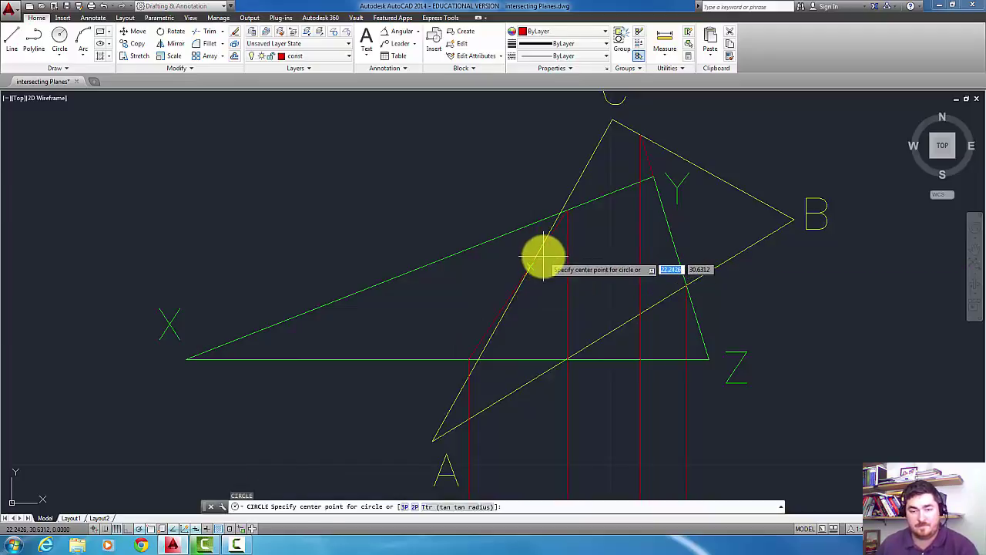
click(544, 257)
key(Return)
scroll(570, 310, down, 2)
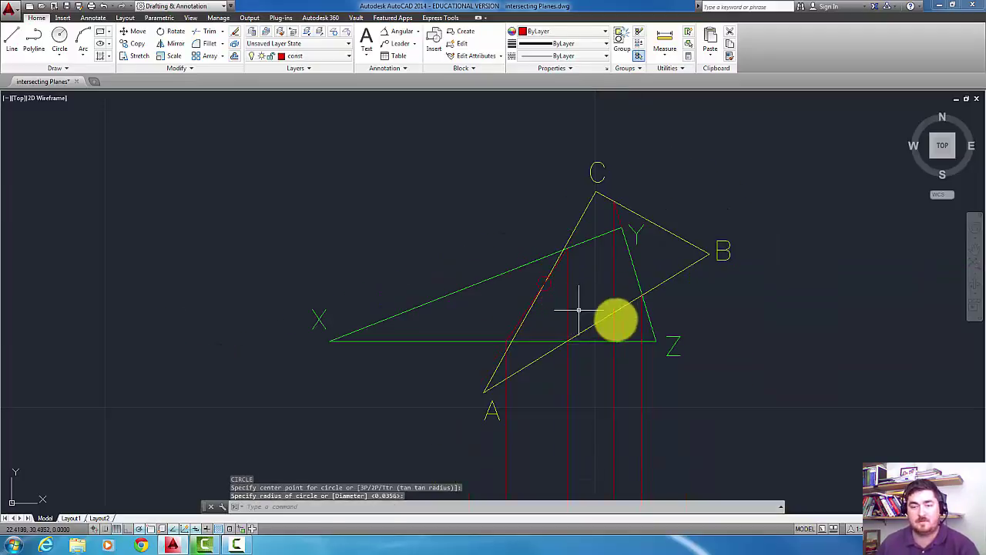
- Project the marked point on YZ in the lower view vertically up to YZ in the upper view, and connect it to the marked point on AC
mouse_move(578, 309)
middle_down()
mouse_move(632, 213)
mouse_move(596, 211)
middle_up()
scroll(532, 229, down, 2)
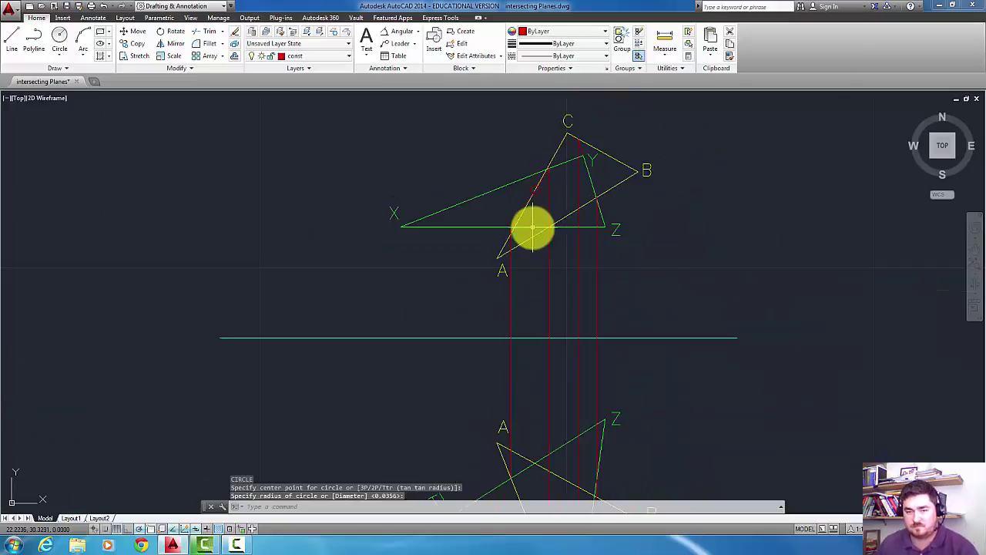
middle_drag(628, 301, 629, 233)
text(l)
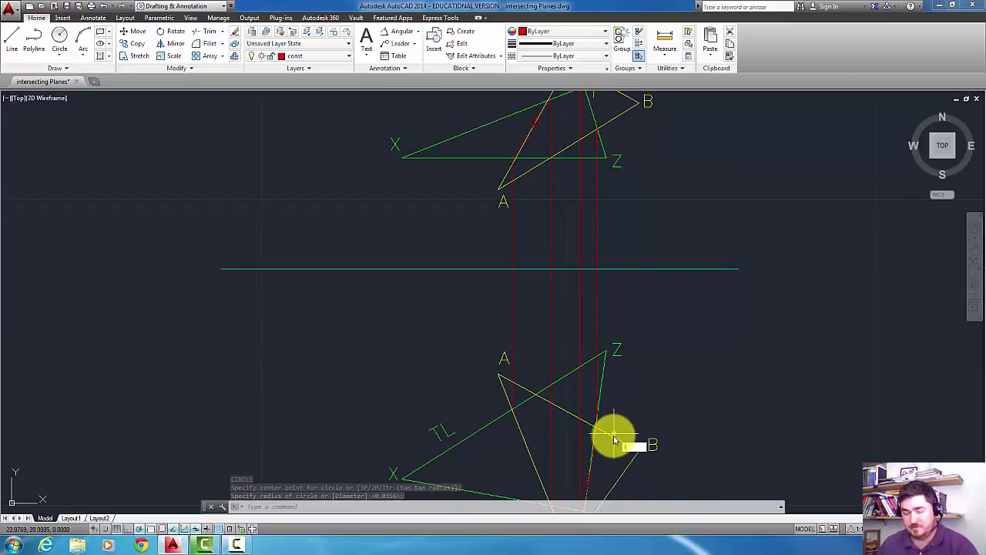
key(Return)
click(588, 479)
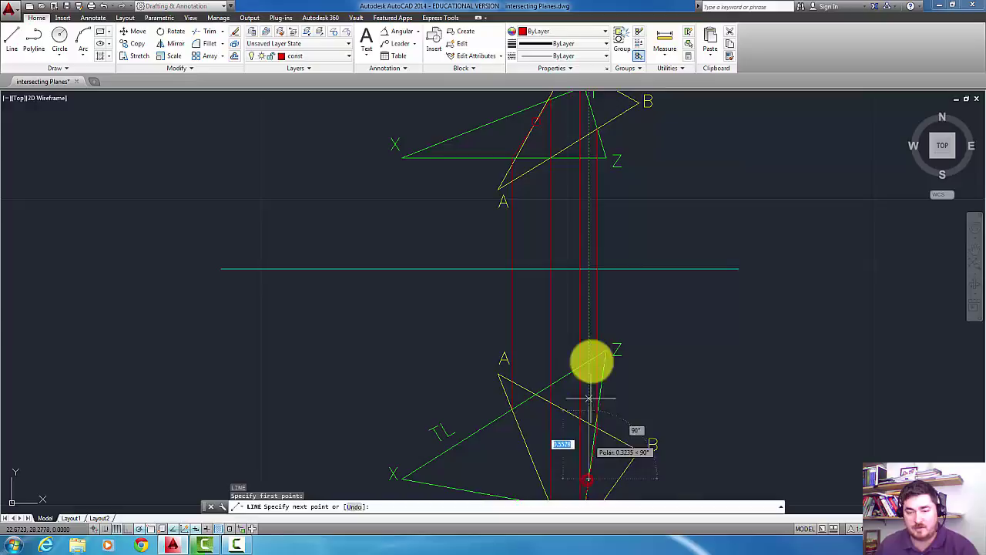
middle_drag(617, 302, 625, 362)
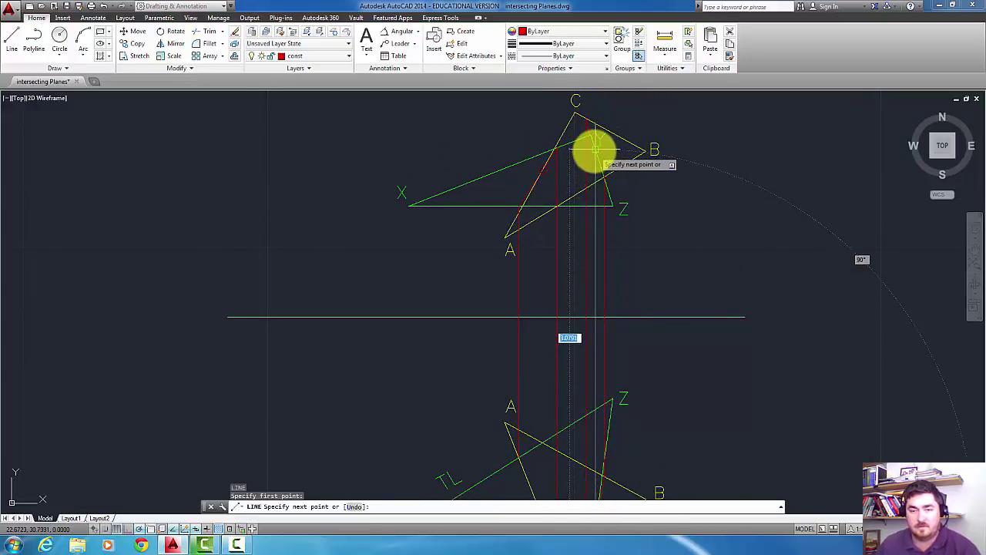
scroll(590, 150, up, 4)
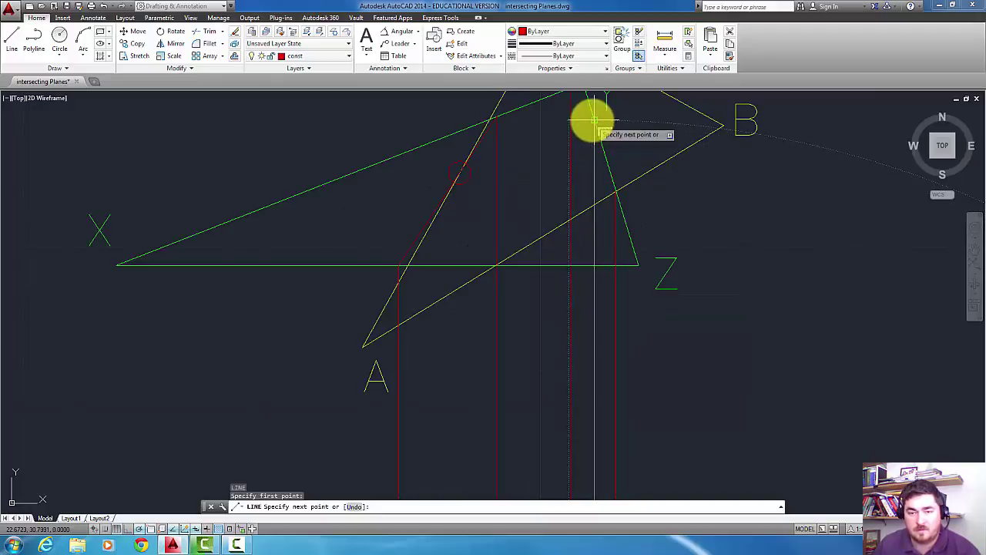
click(593, 120)
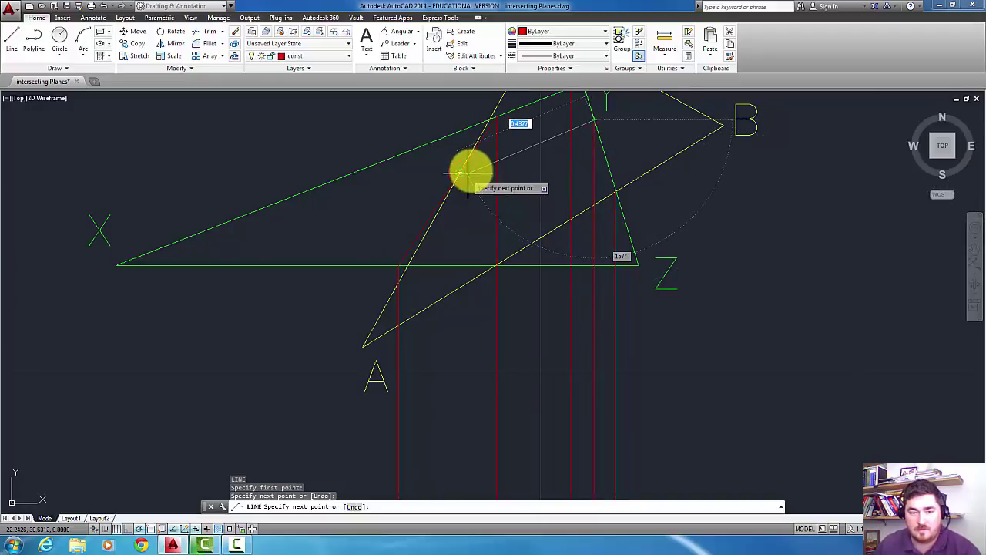
click(459, 172)
key(Return)
scroll(504, 278, down, 2)
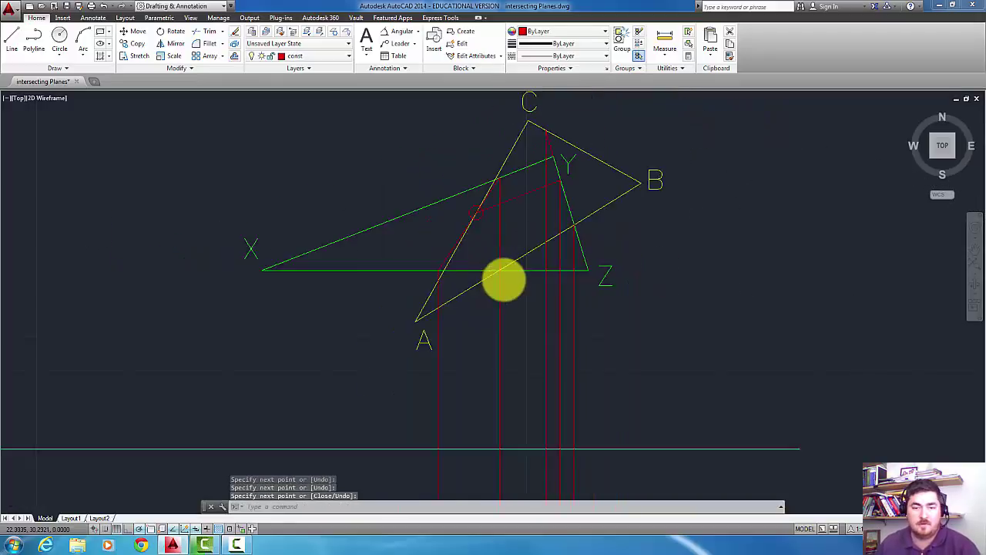
- Project the marked point on AC in the upper view down to AC in the lower view, and connect it to the marked point on YZ
scroll(504, 277, down, 2)
mouse_move(502, 268)
middle_down()
mouse_move(506, 165)
mouse_move(496, 206)
middle_up()
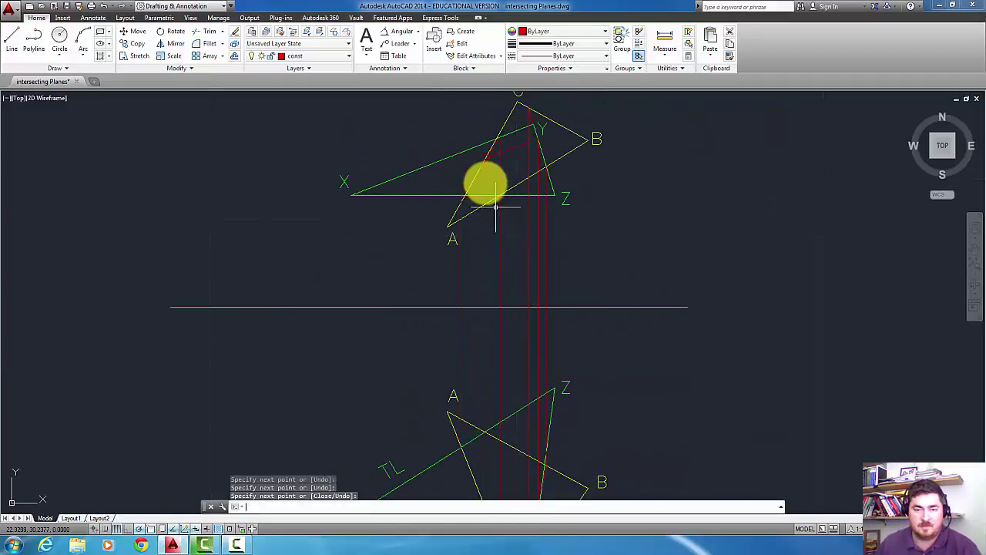
key(Return)
click(484, 159)
middle_drag(468, 346, 489, 214)
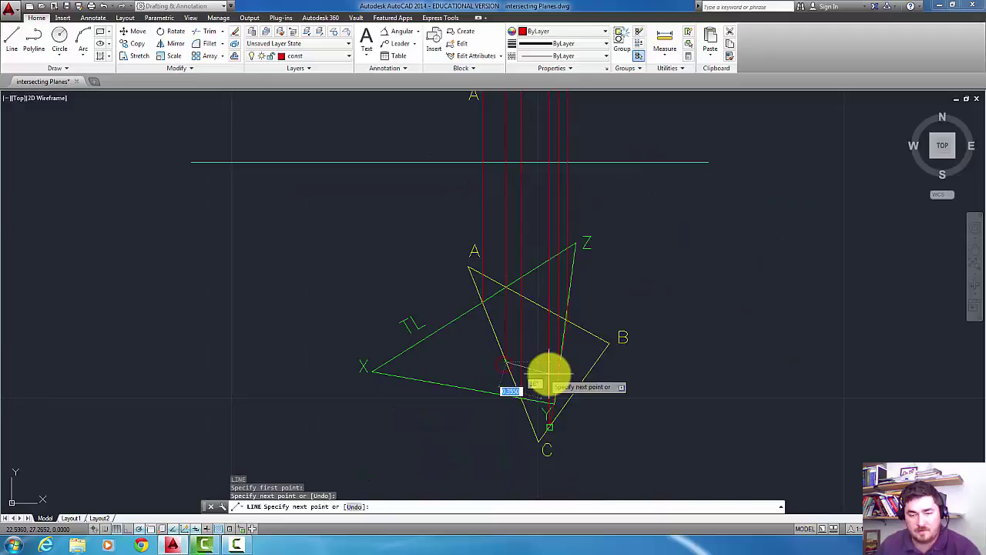
scroll(548, 371, up, 5)
click(584, 373)
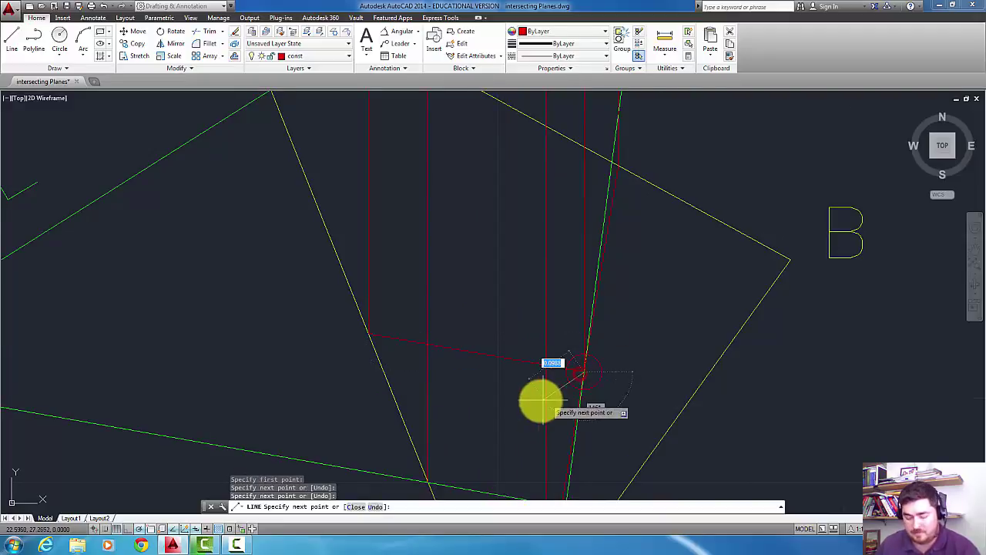
click(550, 378)
key(Return)
scroll(634, 352, down, 5)
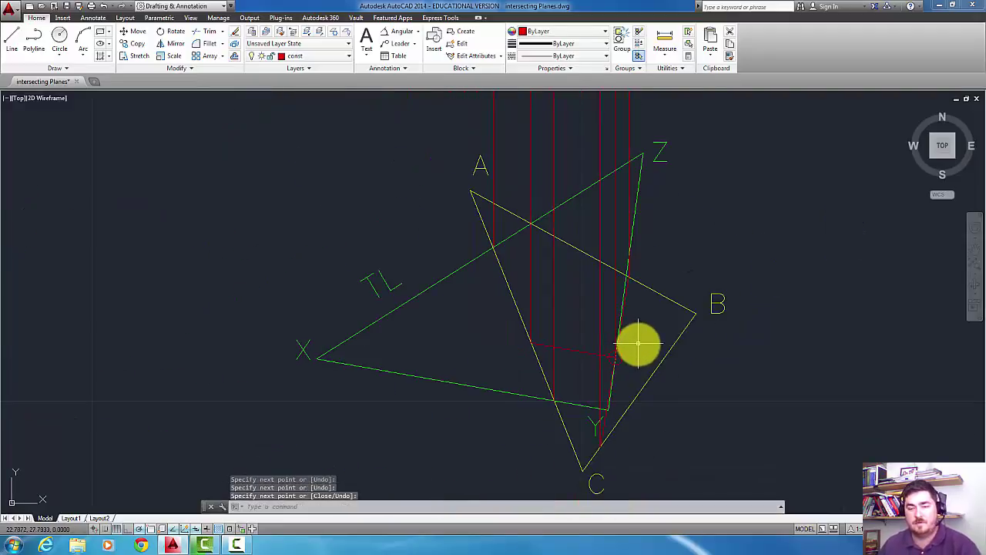
- Erase all the vertical red projection lines between the two views
scroll(638, 344, down, 2)
middle_drag(636, 337, 619, 398)
click(629, 252)
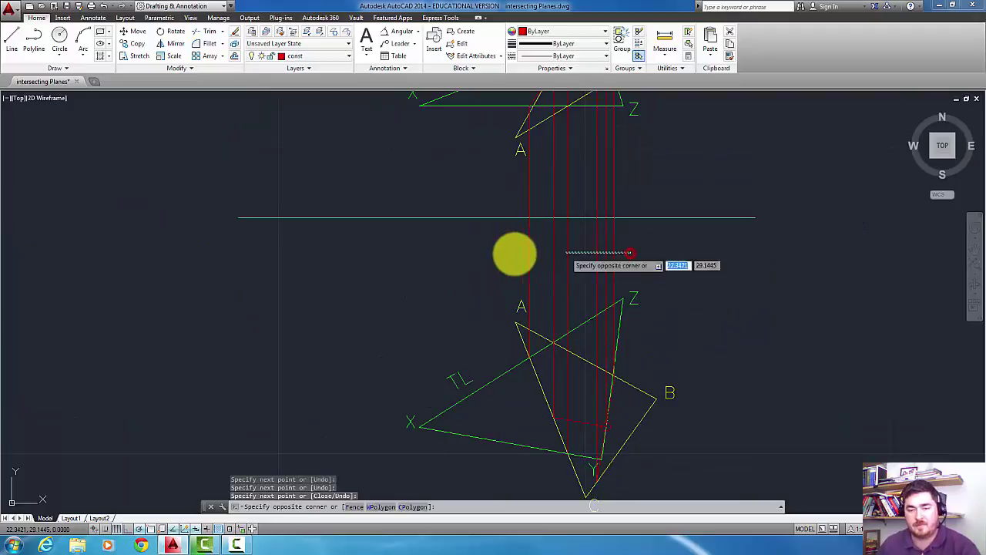
click(489, 257)
key(Delete)
- Erase the marker circle and the red construction line along edge YZ in the lower view
scroll(603, 431, up, 2)
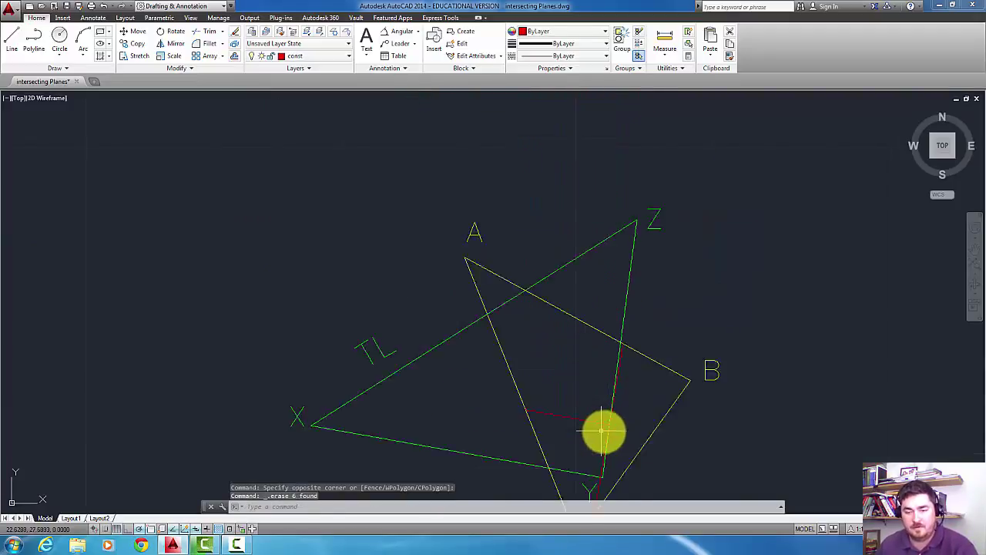
scroll(603, 431, up, 2)
click(620, 429)
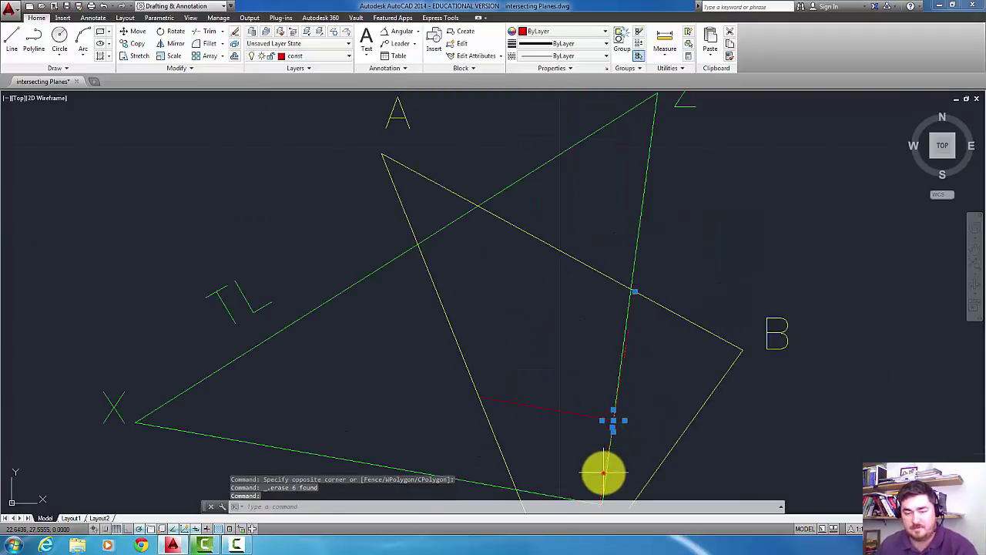
key(Delete)
- Move the red intersection line between AC and YZ in the lower view to the green "plane" layer
click(561, 403)
click(547, 431)
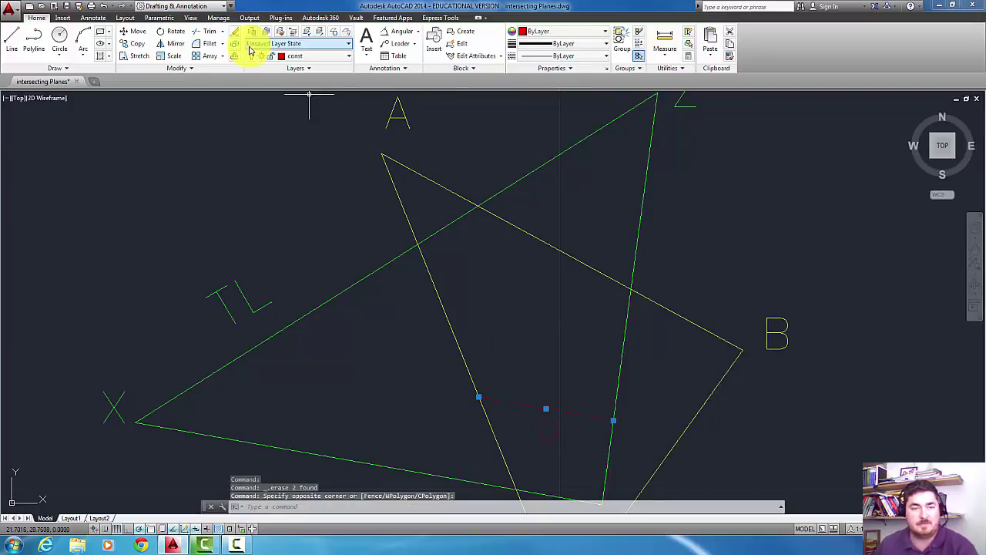
click(299, 55)
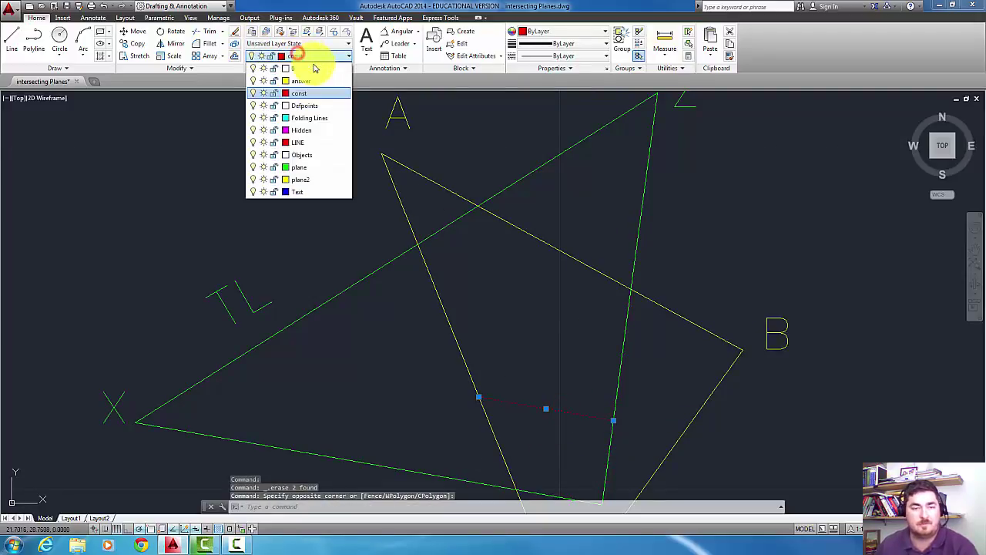
click(306, 168)
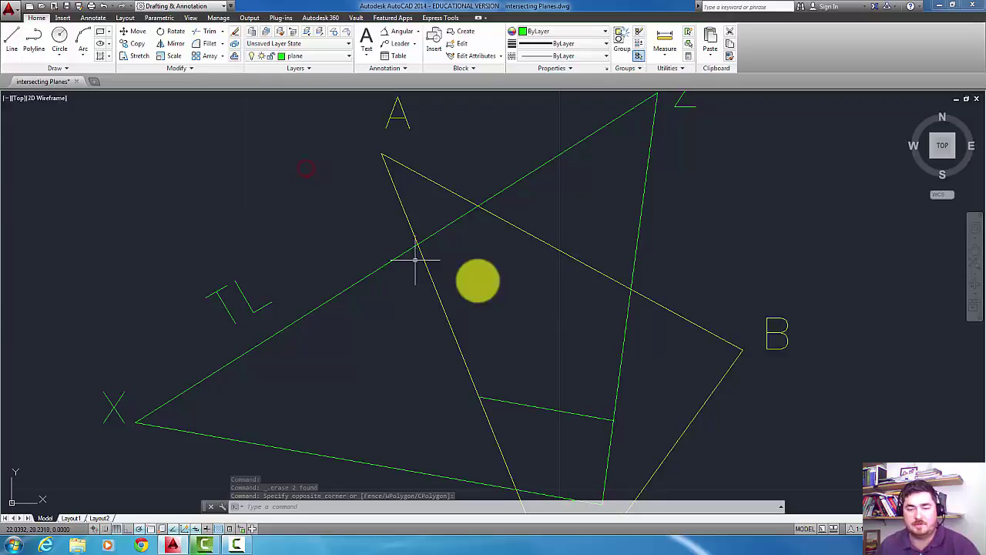
key(Escape)
scroll(419, 260, down, 6)
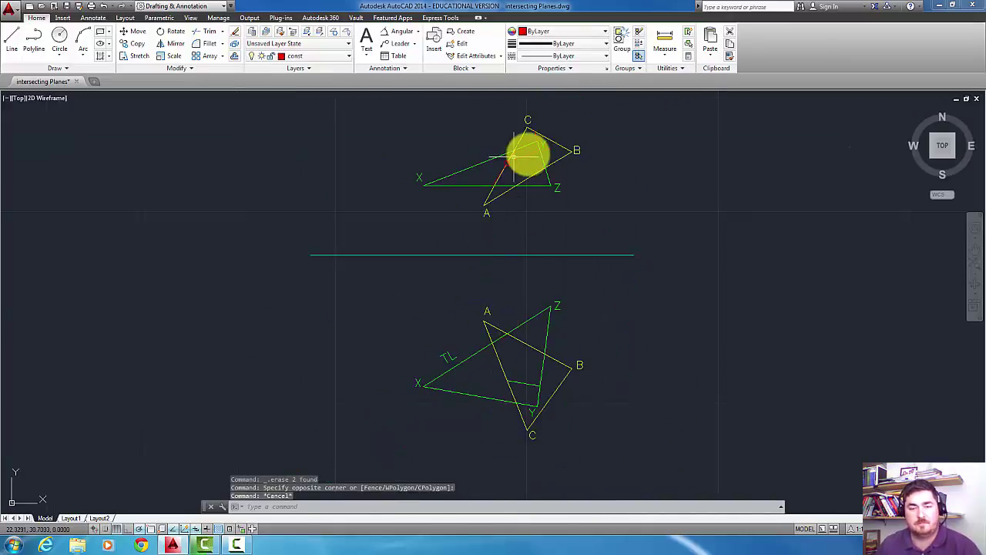
- Erase the leftover red construction line along edge AC in the upper view
scroll(469, 193, up, 8)
key(Escape)
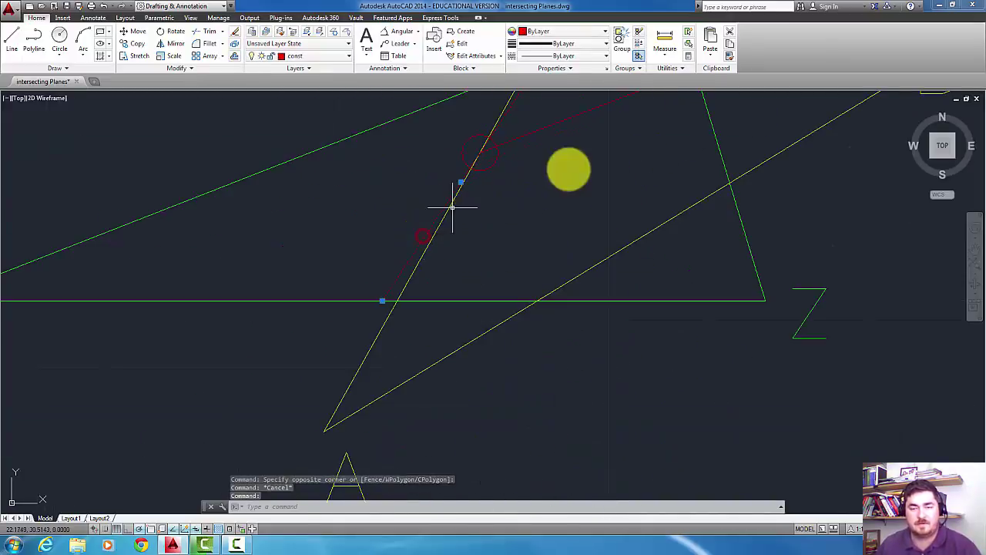
scroll(425, 286, down, 3)
scroll(524, 162, down, 2)
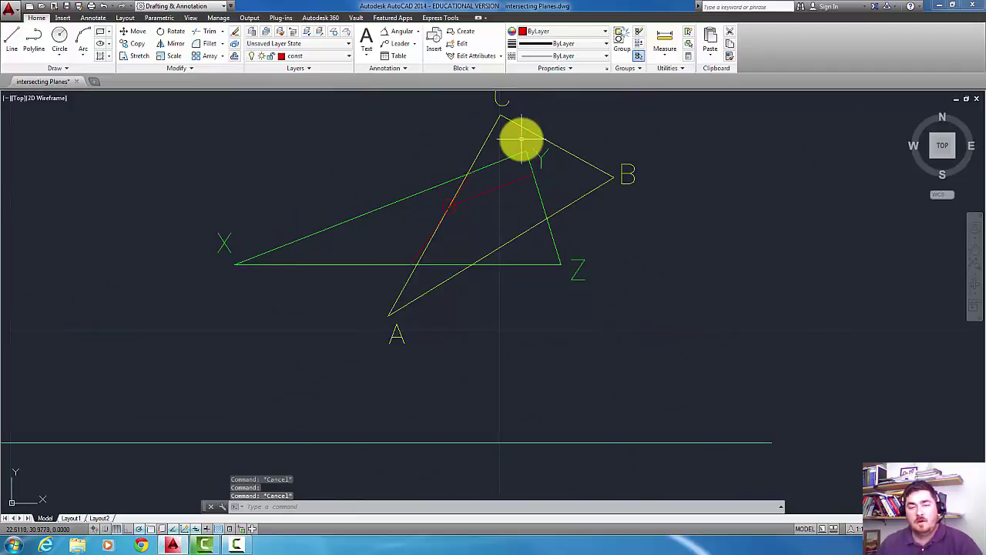
click(522, 139)
key(Delete)
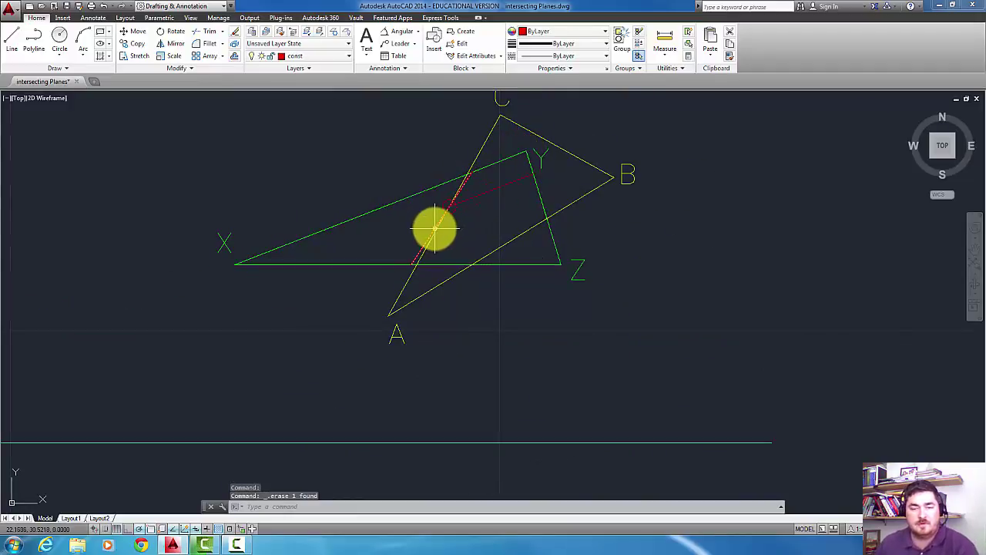
- In the clean copy of the two views, align the UCS to the true-length line XZ in the lower view
scroll(517, 223, down, 4)
middle_drag(548, 273, 548, 255)
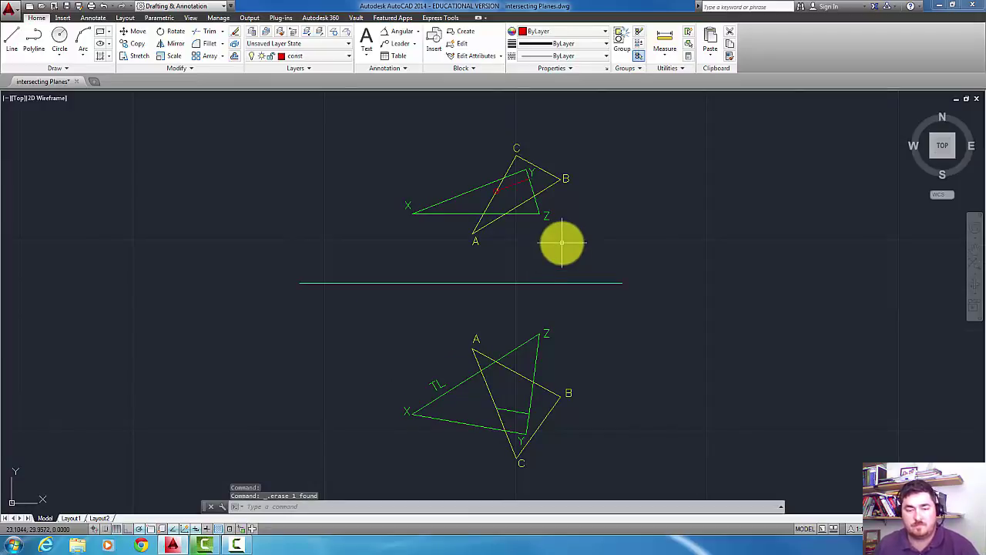
scroll(579, 228, down, 5)
middle_drag(603, 346, 640, 170)
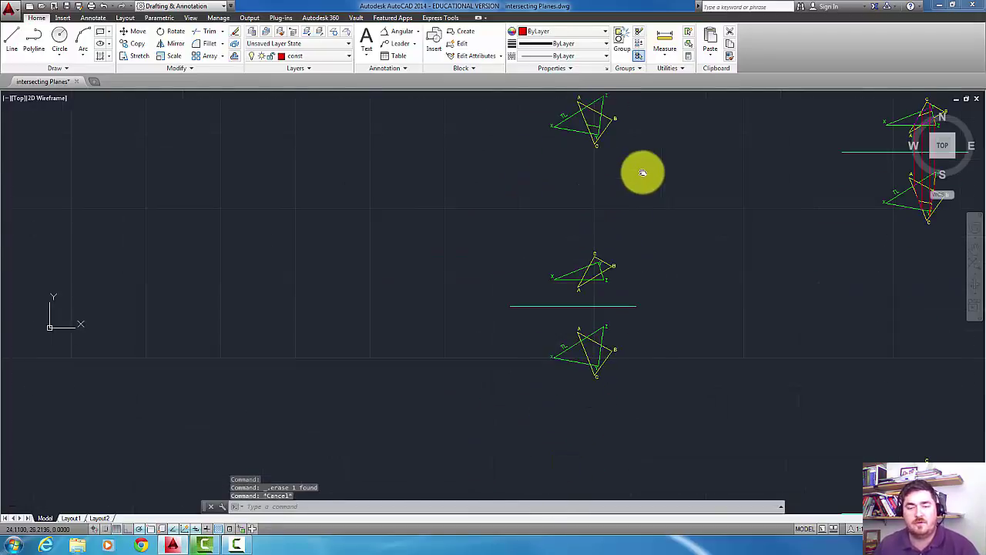
scroll(585, 332, up, 5)
mouse_move(570, 280)
middle_down()
mouse_move(532, 218)
mouse_move(591, 198)
middle_up()
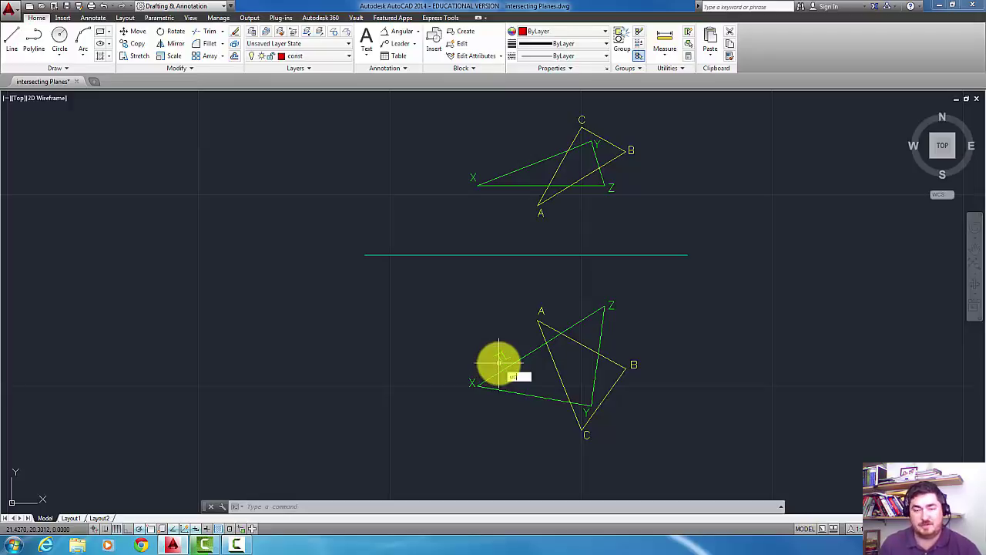
key(Return)
text(ob)
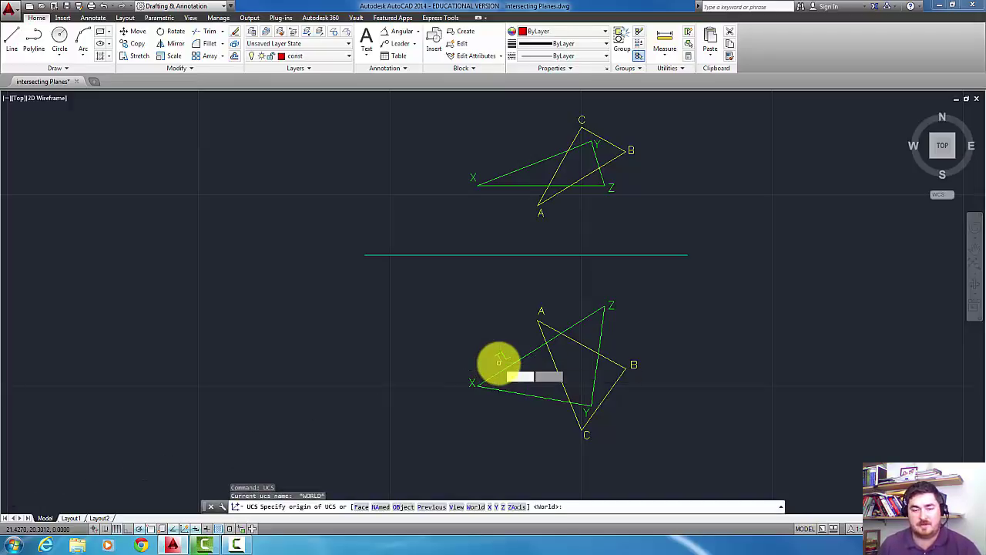
key(Return)
click(503, 371)
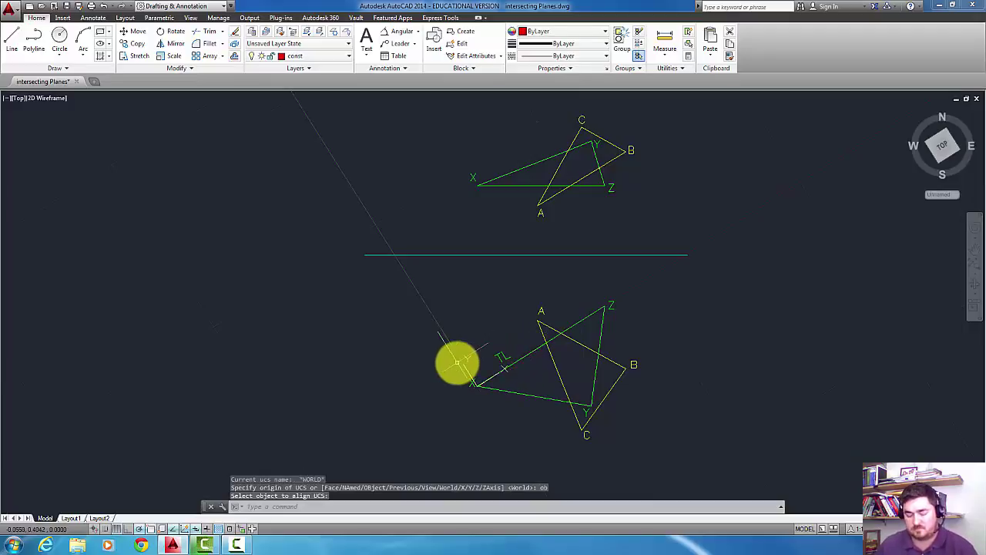
- Draw a line about 2.64 long perpendicular to XZ, just beyond corner X of the lower view
text(l)
key(Return)
click(403, 340)
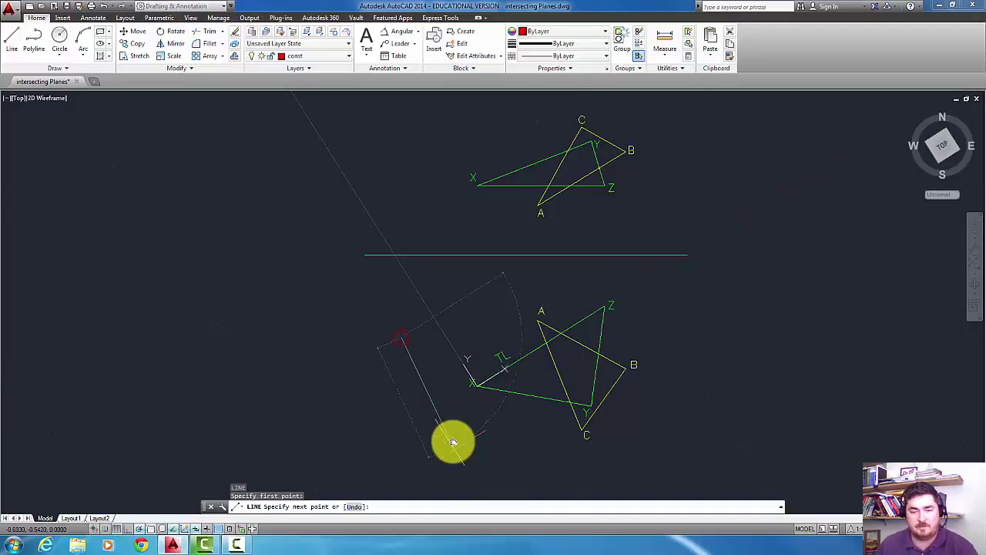
middle_drag(454, 448, 431, 341)
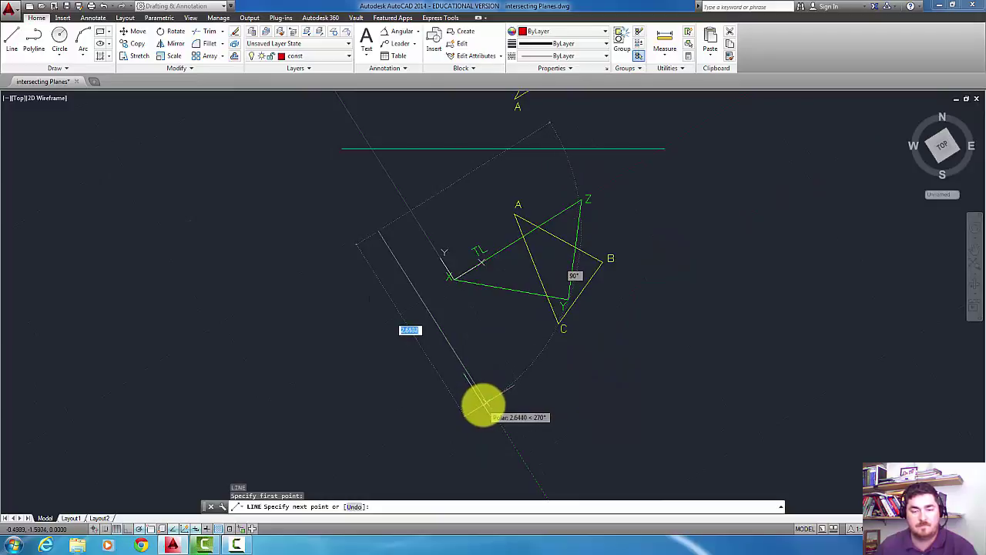
click(485, 403)
key(Return)
- Move the new line perpendicular to XZ to the "Folding Lines" layer
click(420, 243)
click(359, 286)
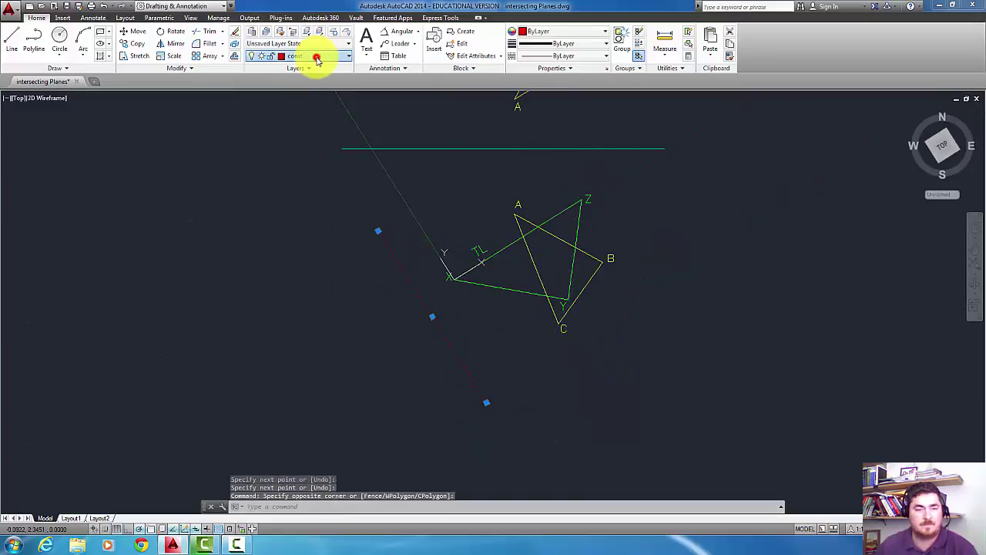
click(316, 57)
click(306, 168)
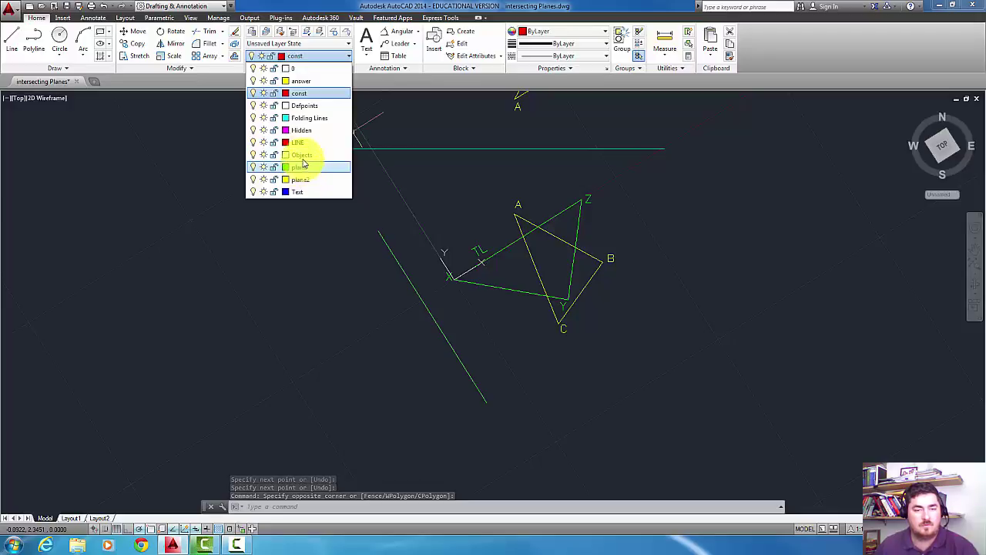
click(308, 118)
key(Escape)
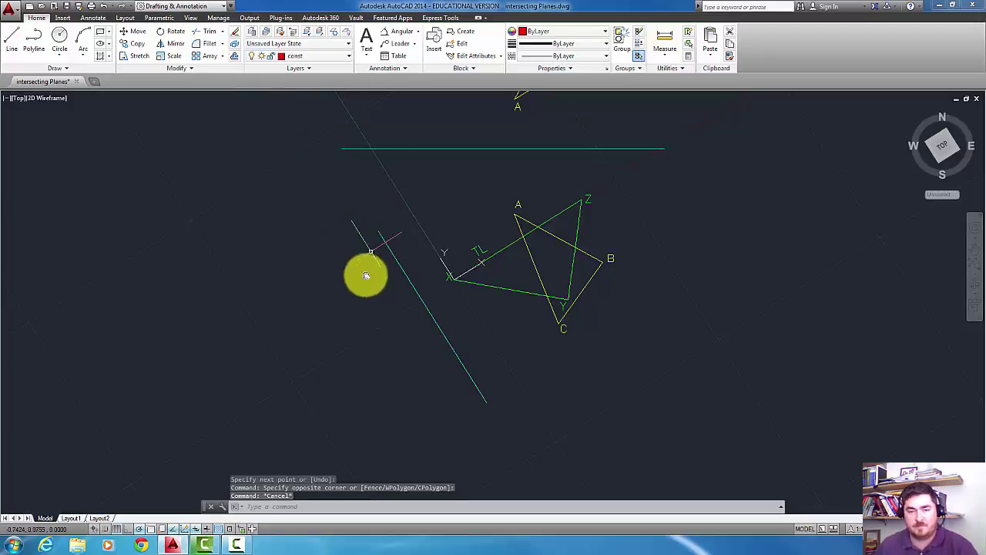
- Draw vertical projection lines joining X to X and Y to Y between the upper and lower views
scroll(363, 275, down, 2)
middle_drag(363, 275, 348, 337)
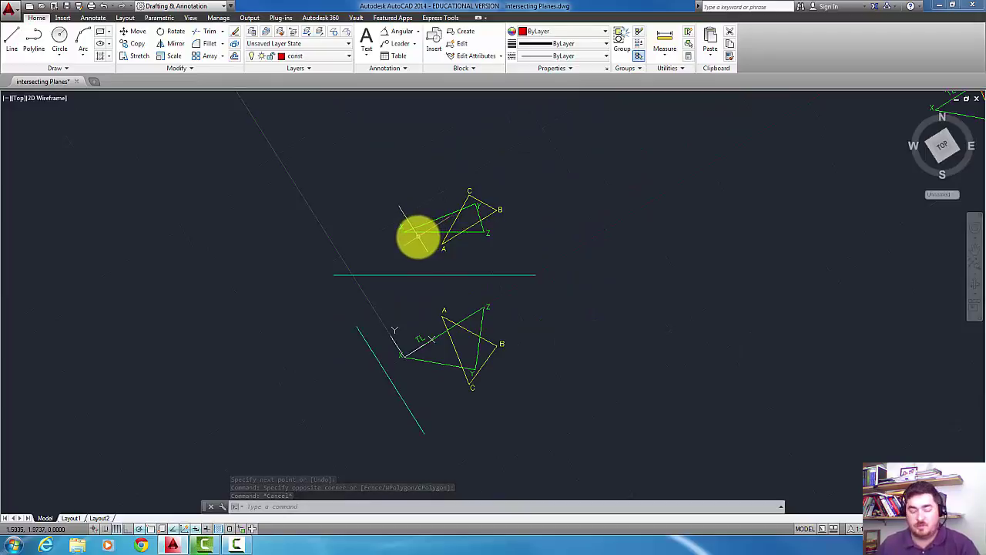
text(l)
key(Return)
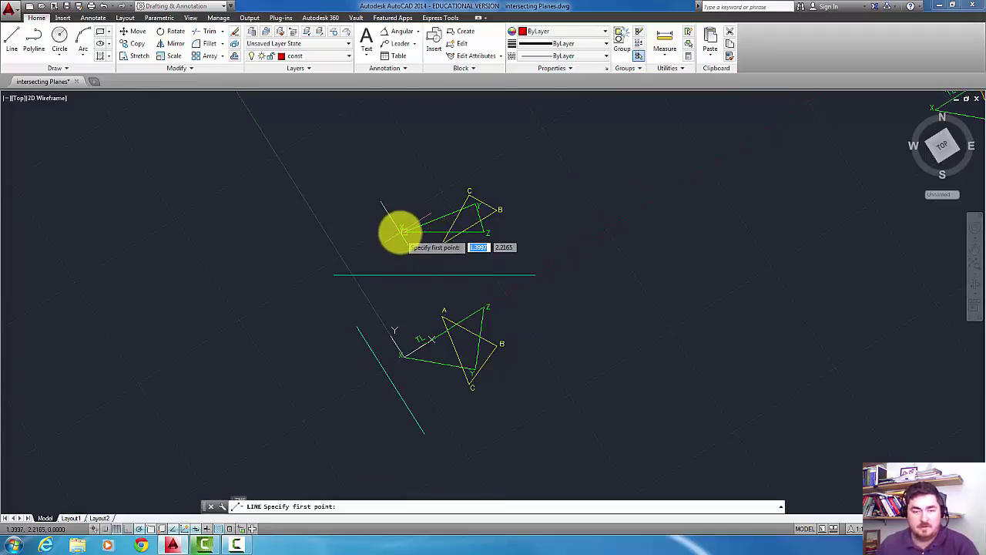
click(401, 229)
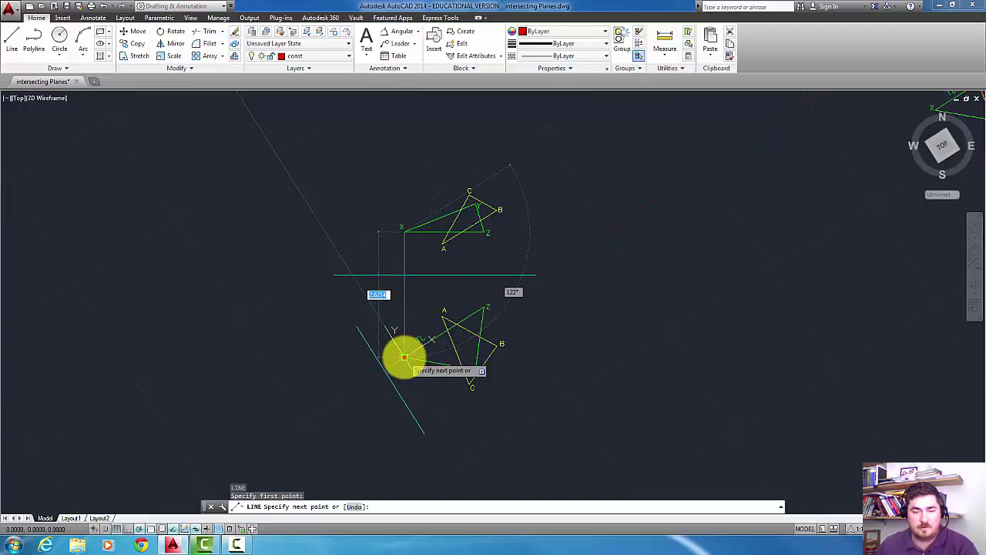
click(484, 356)
key(Return)
key(Return)
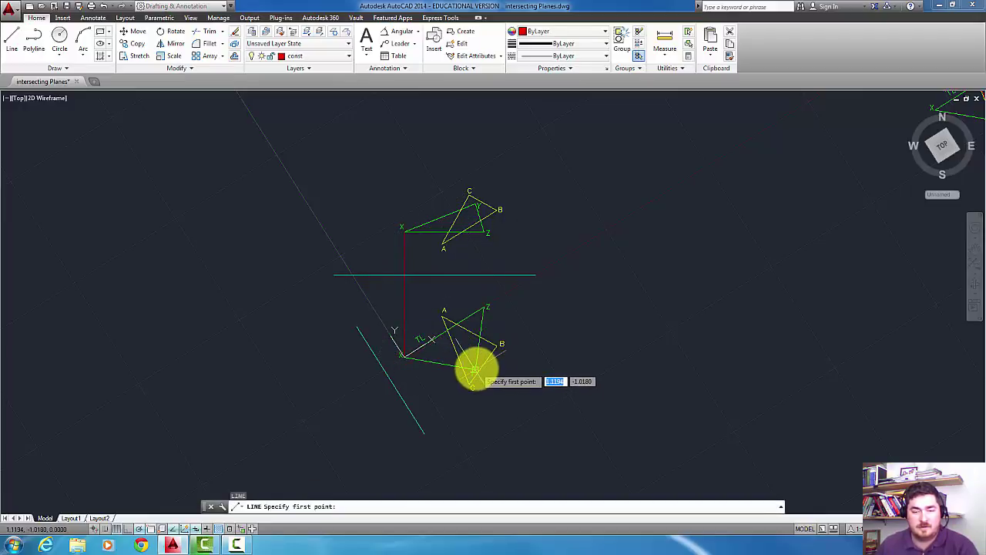
click(474, 372)
click(473, 206)
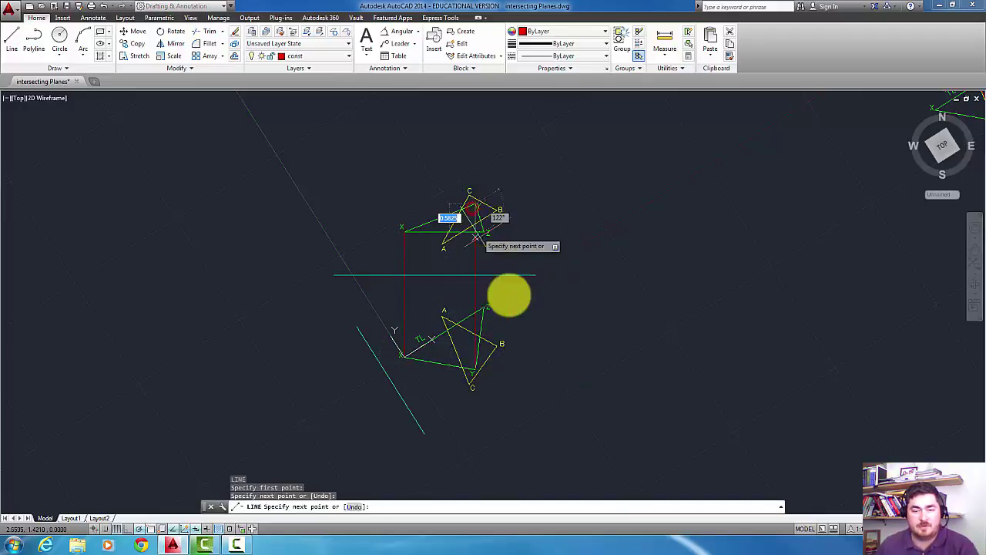
key(Return)
- Draw projection lines parallel to XZ from X and Y in the lower view to the slanted folding line
middle_drag(513, 319, 554, 267)
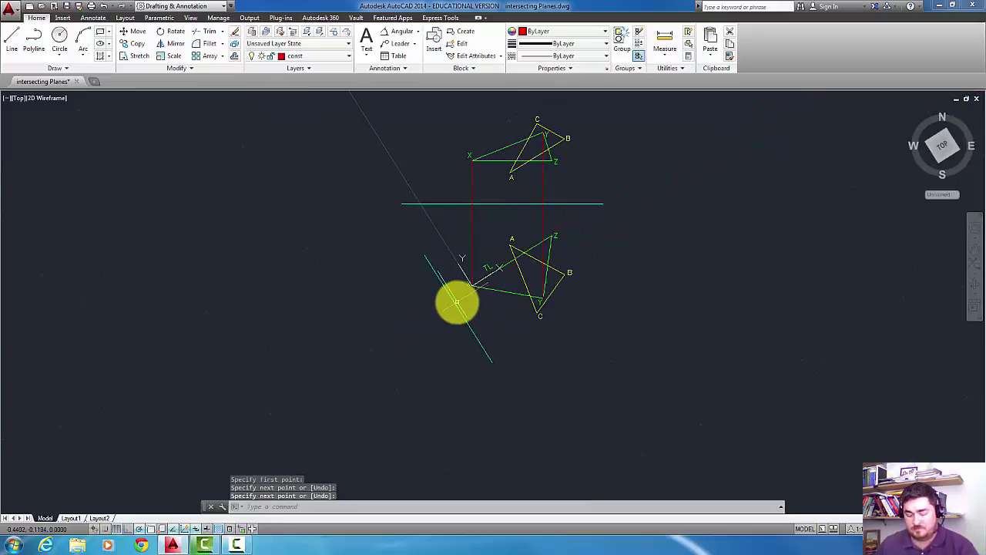
key(Return)
click(456, 296)
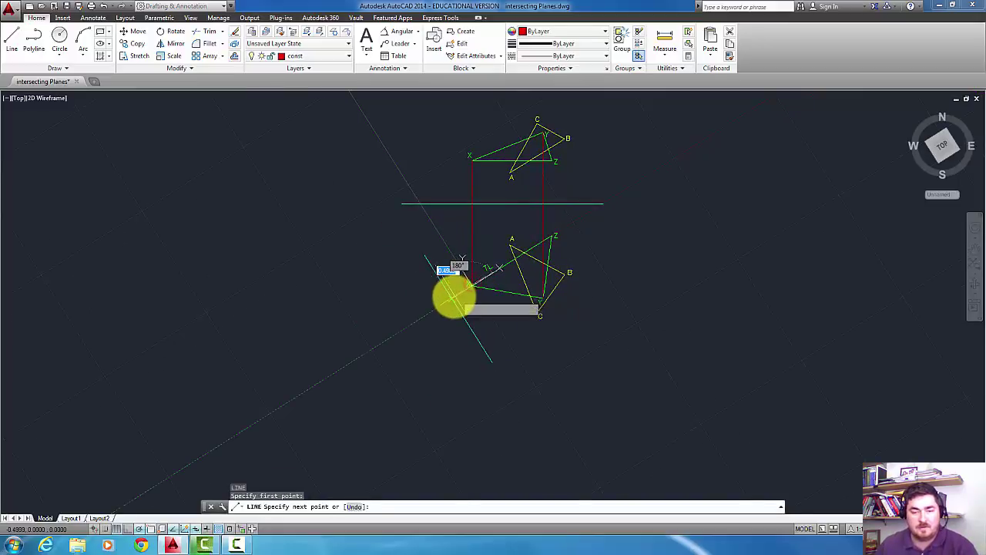
key(Return)
key(Return)
click(543, 298)
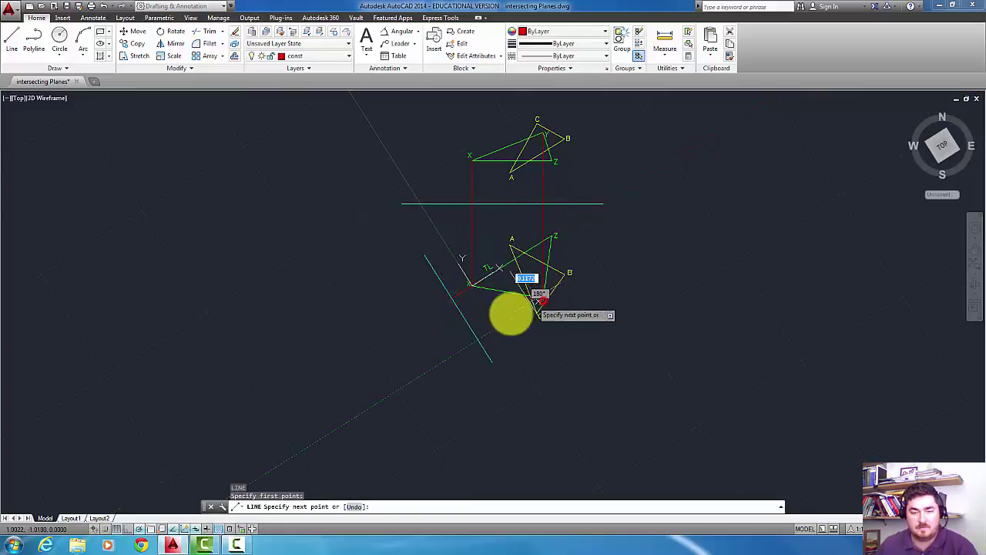
click(478, 338)
key(Return)
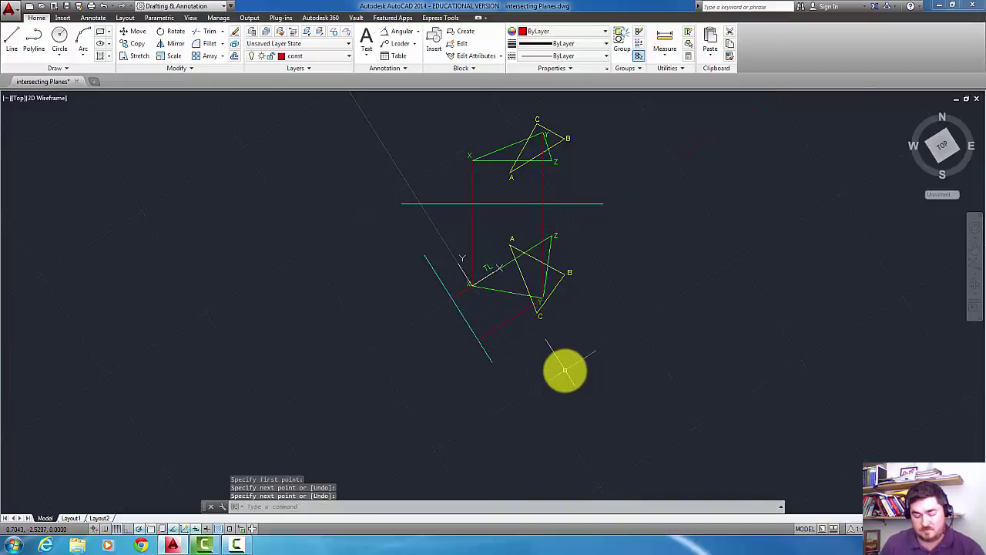
- Lengthen the slanted projection line from X past its folding line by X's distance from the horizontal folding line in the upper view
text(len)
key(Return)
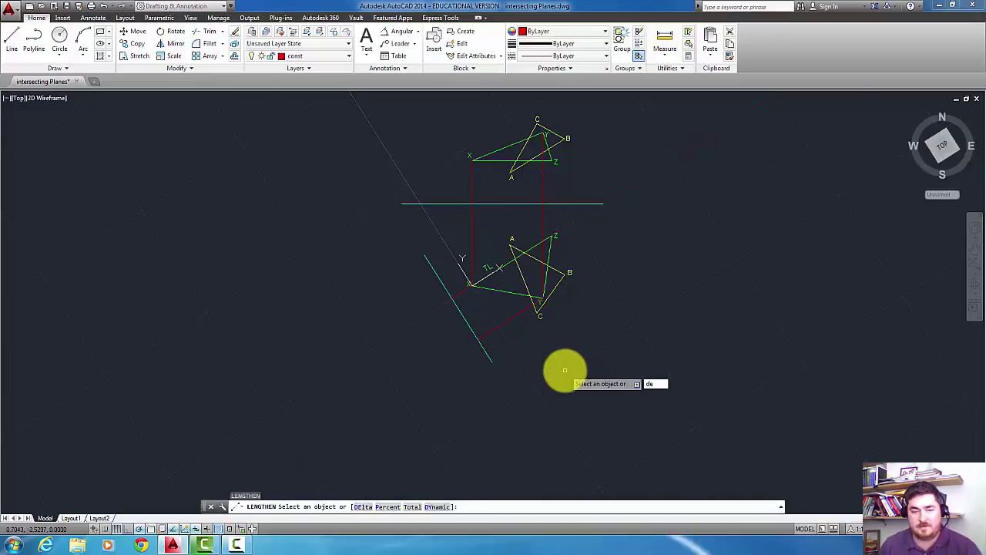
text(de)
key(Return)
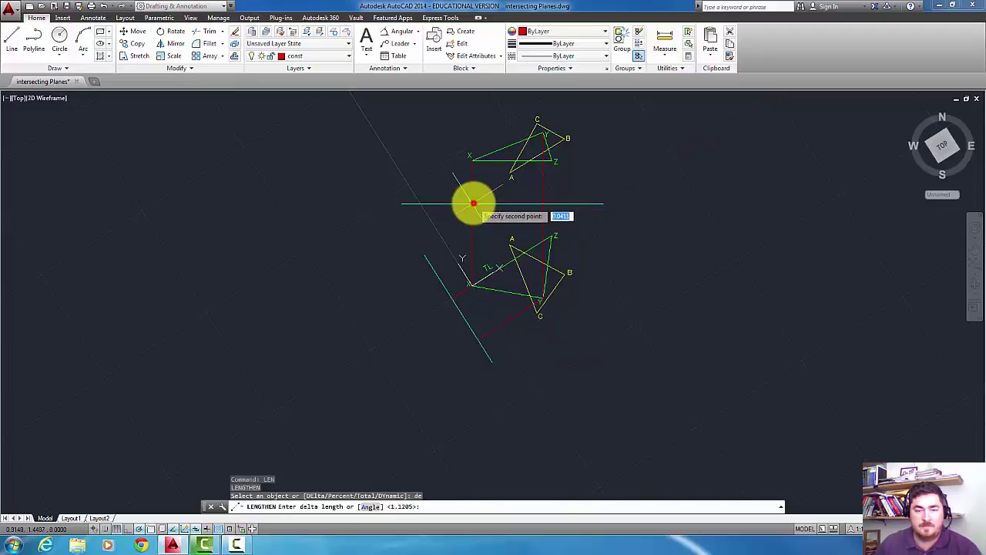
click(470, 158)
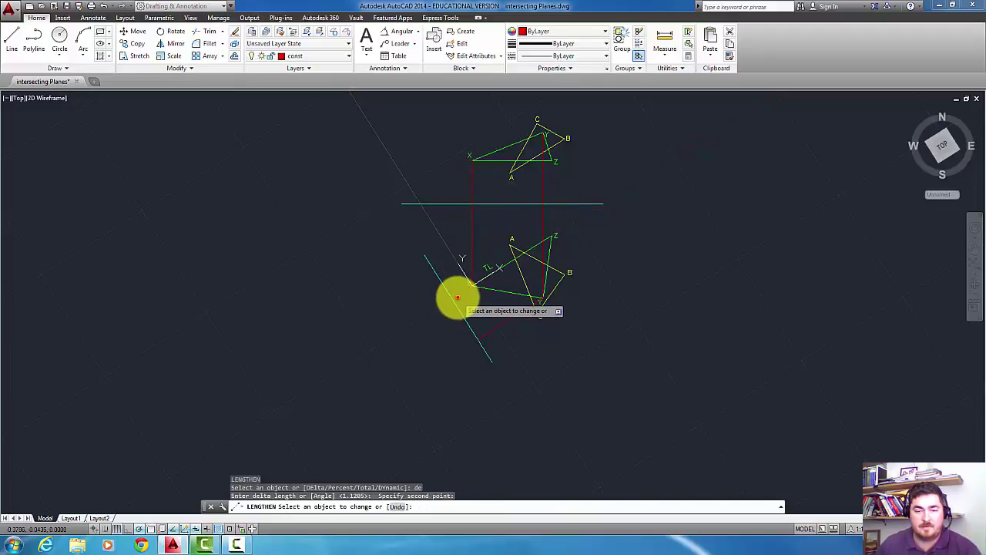
click(456, 296)
key(Return)
- Lengthen the slanted projection line from Y past its folding line by Y's distance from the horizontal folding line in the upper view
key(Return)
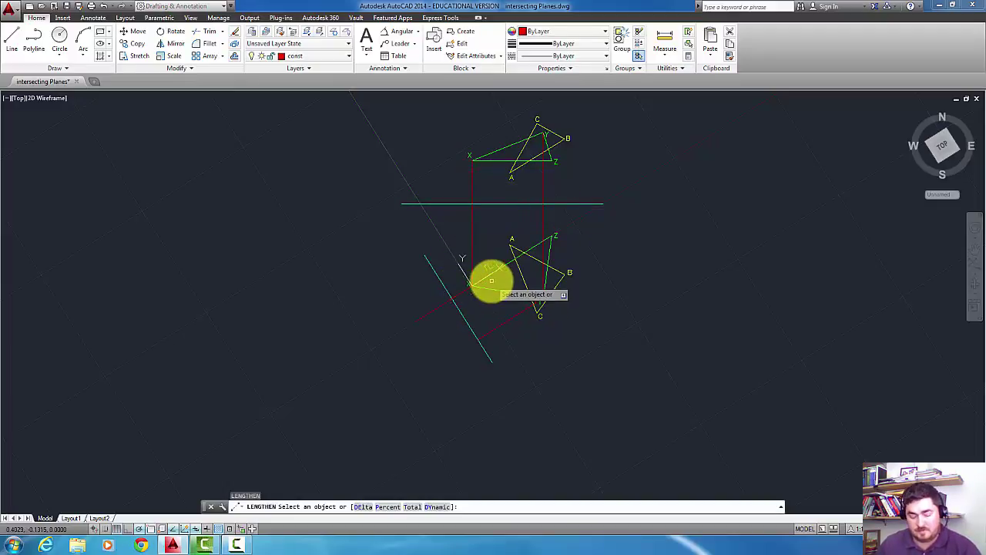
text(de)
key(Return)
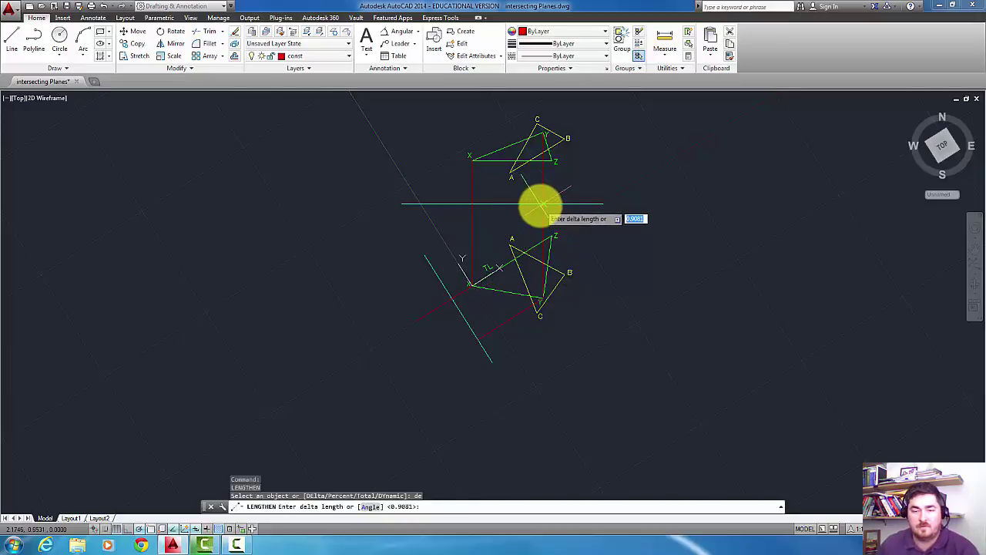
click(544, 203)
click(545, 136)
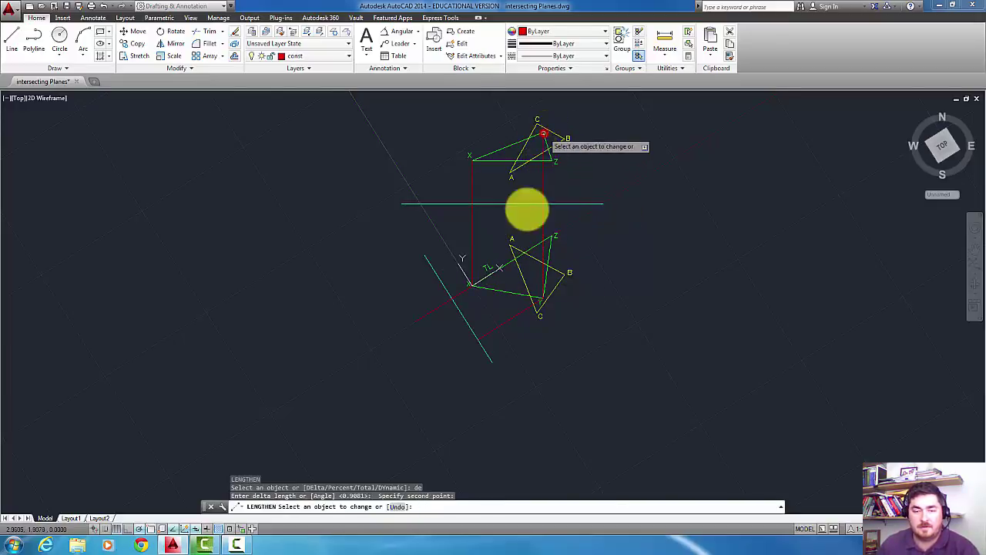
click(488, 330)
key(Escape)
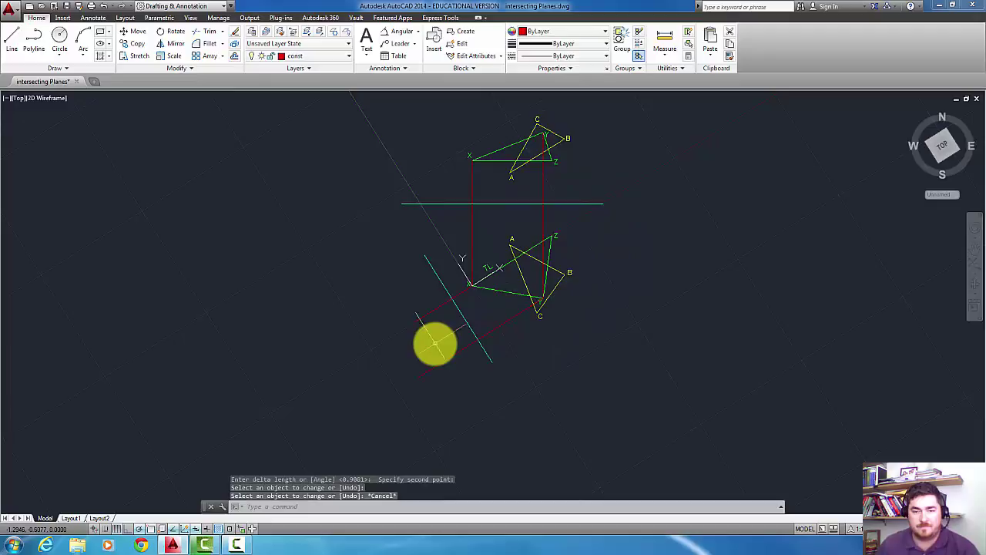
- Draw the edge view of plane XYZ by connecting the far ends of the two slanted projection lines
text(l)
key(Return)
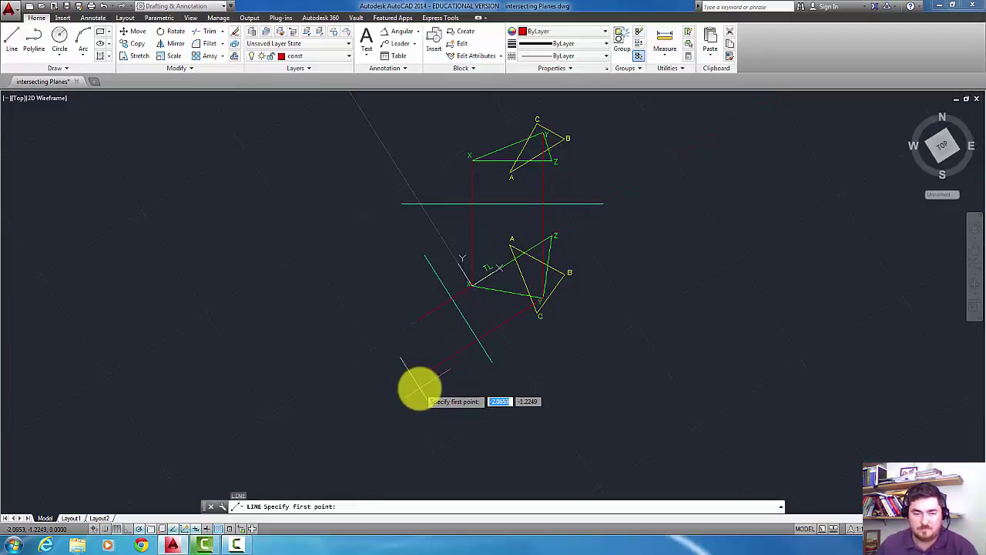
click(418, 376)
click(417, 324)
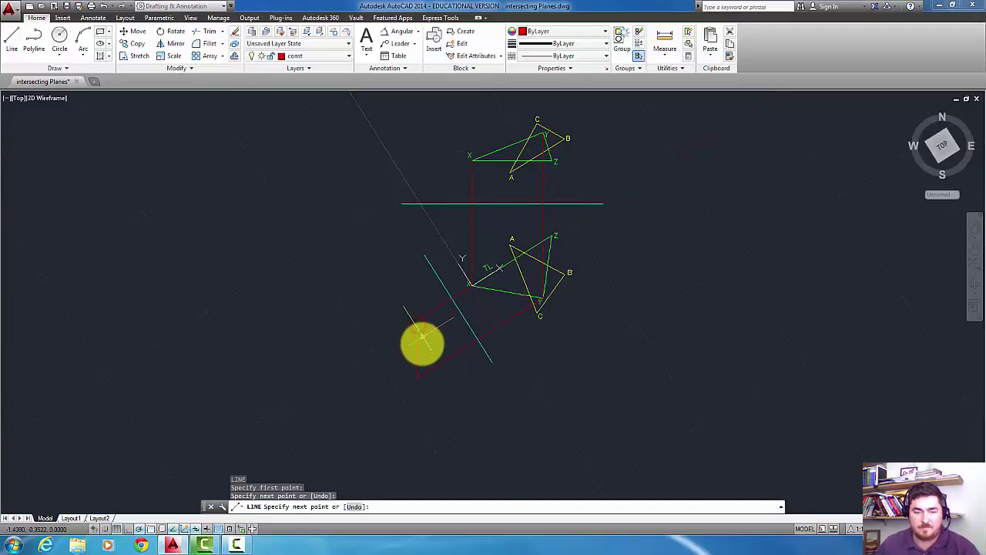
key(Escape)
- Move the edge-view line of plane XYZ to the green "plane" layer
click(422, 344)
click(406, 352)
click(317, 57)
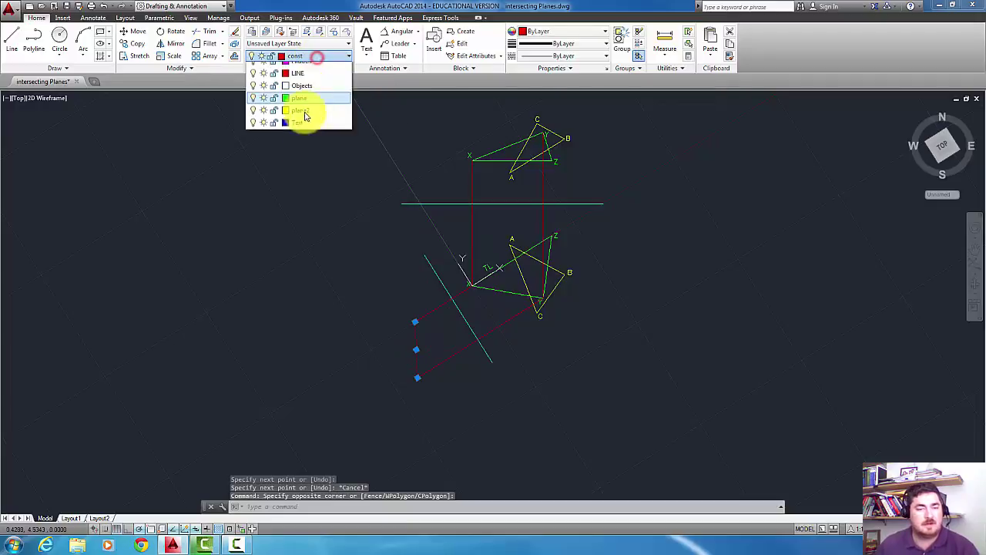
click(306, 169)
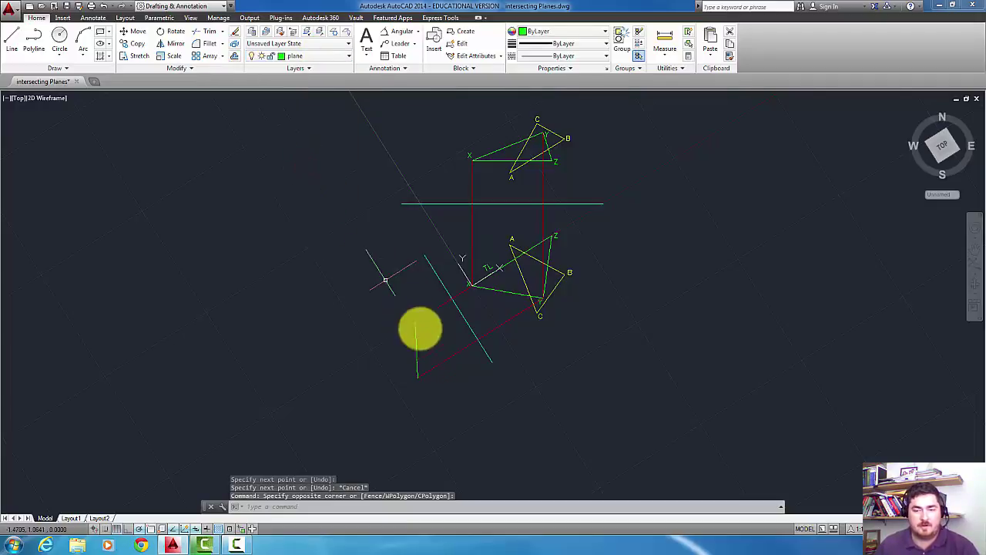
key(Escape)
- Erase the vertical and slanted projection lines of points X and Y
click(456, 365)
click(443, 352)
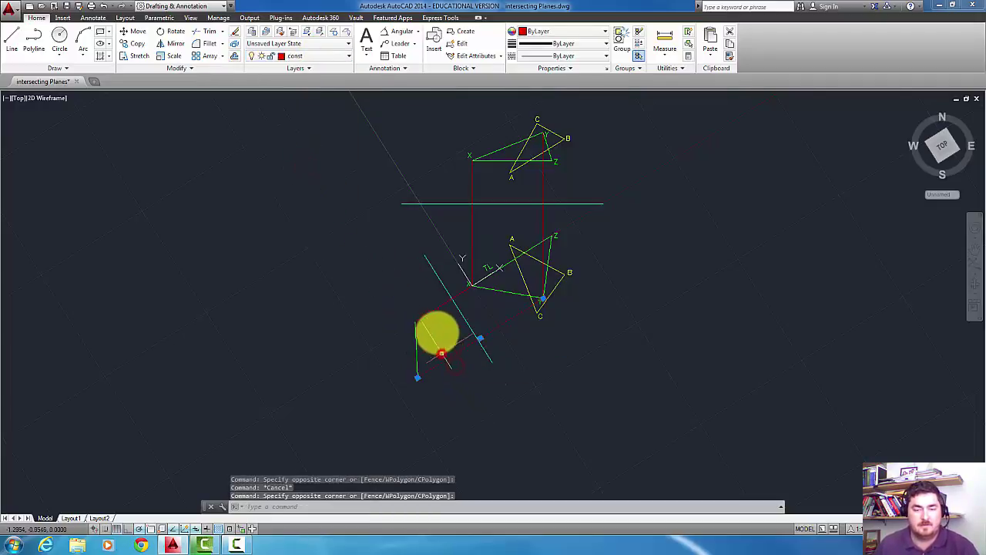
click(437, 325)
click(431, 302)
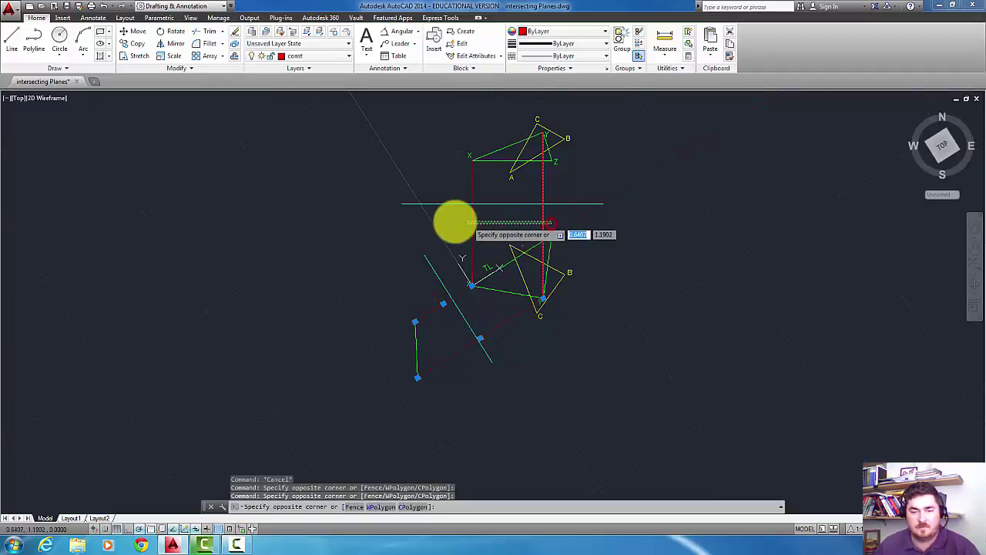
key(Delete)
- Draw a vertical projection line from point A in the lower view to point A in the upper view
scroll(484, 238, down, 2)
scroll(508, 246, up, 2)
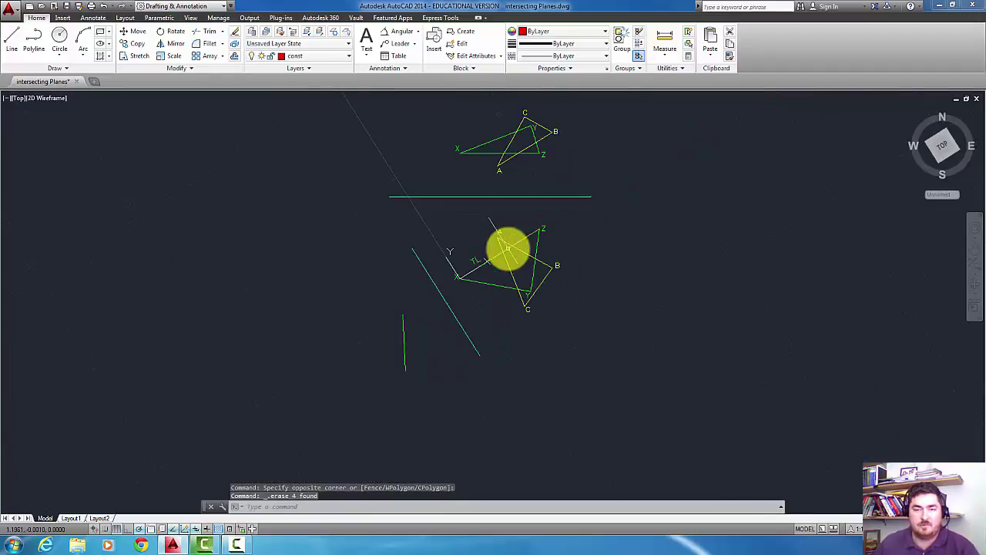
key(l)
key(Return)
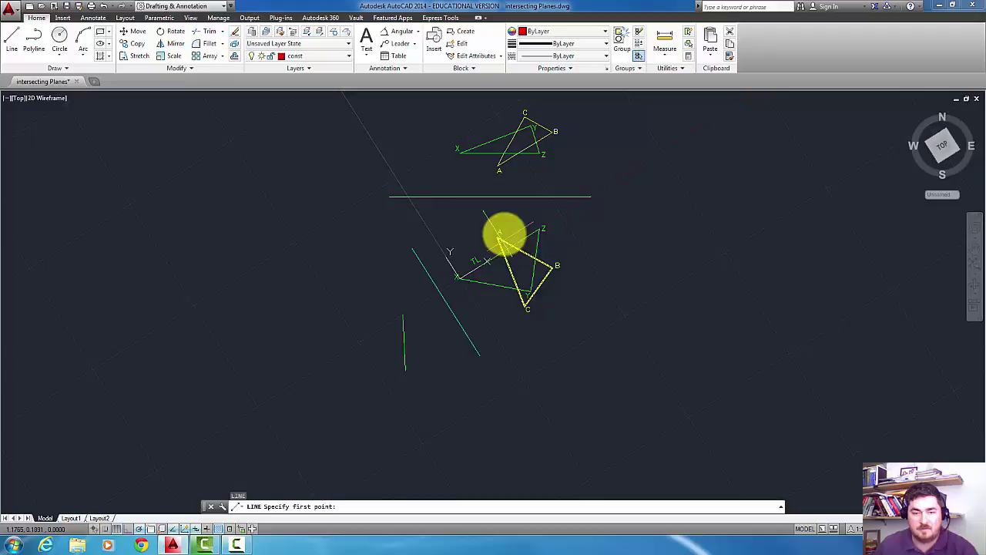
click(500, 232)
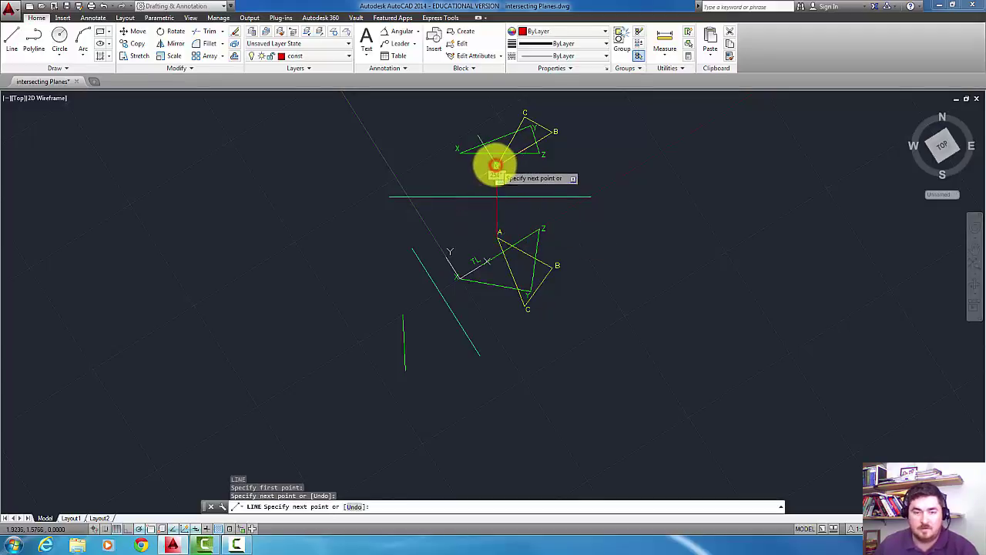
click(498, 169)
key(Return)
key(Return)
- Draw vertical projection lines joining the upper and lower views of points C and B
click(525, 114)
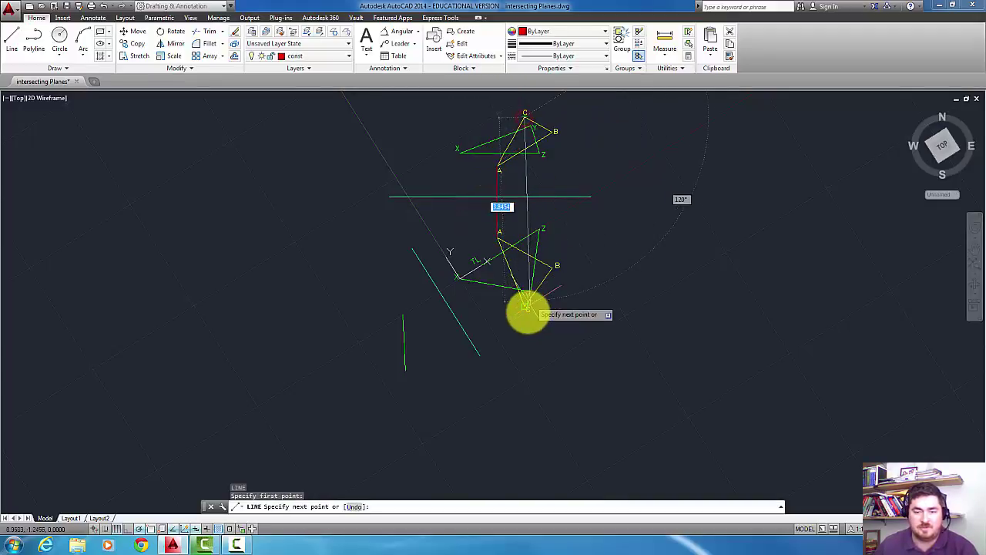
click(527, 307)
key(Return)
key(Return)
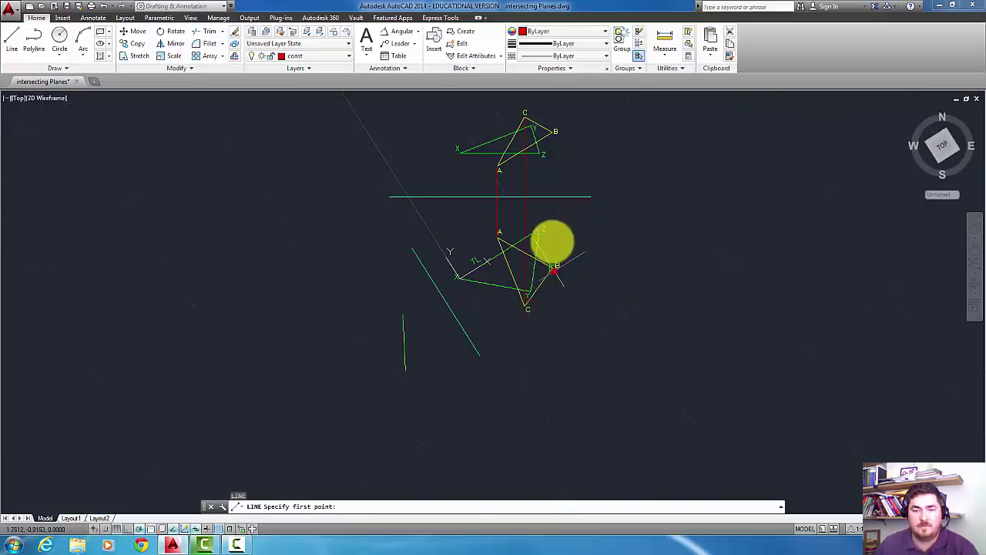
click(555, 266)
click(555, 131)
key(Return)
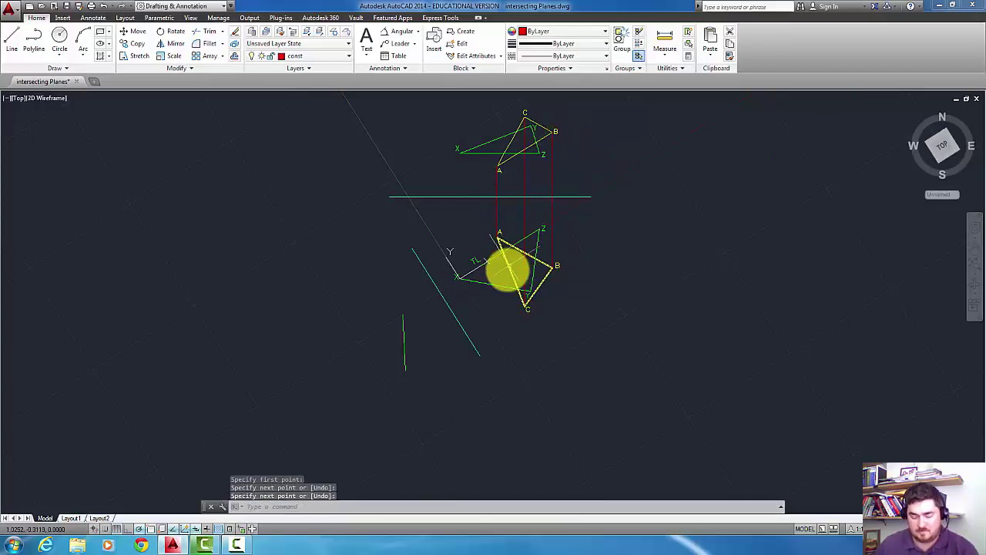
- Draw projection lines parallel to the true-length line from A, C and B in the lower view to the slanted folding line
key(Return)
click(499, 233)
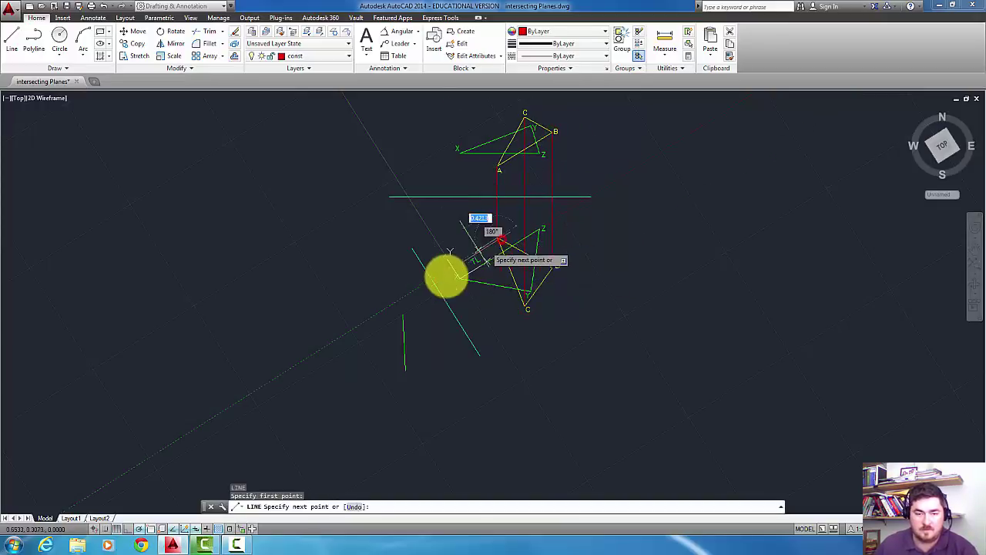
click(434, 280)
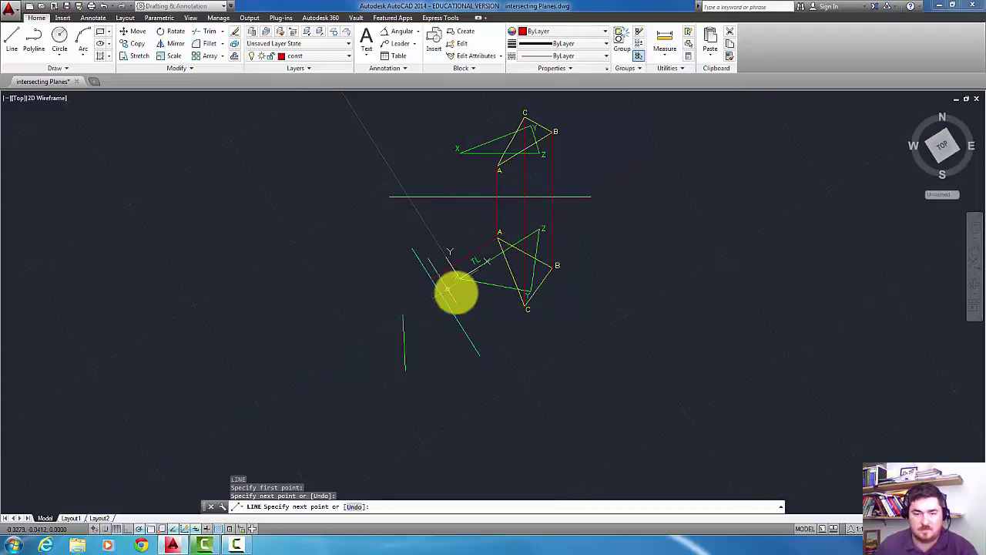
key(Return)
key(Return)
click(526, 308)
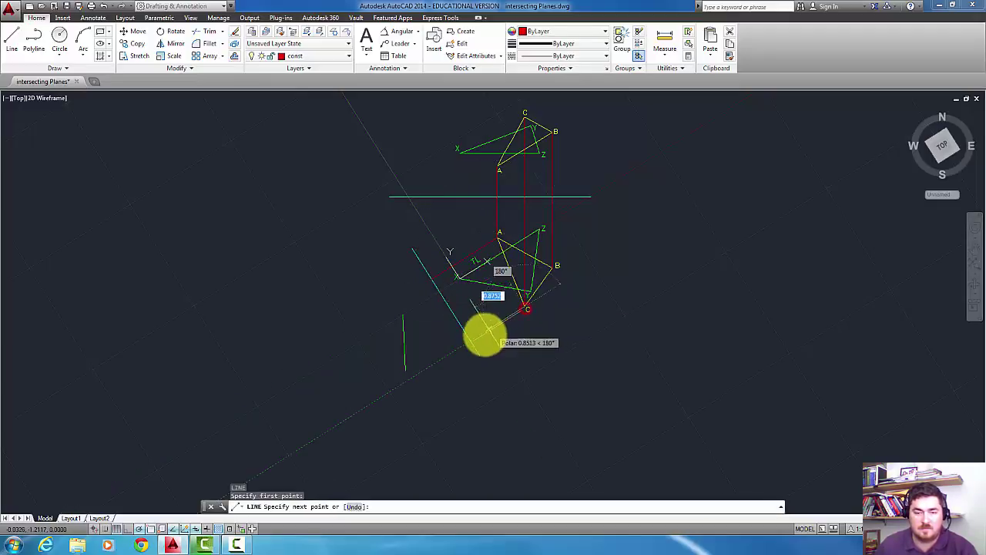
click(473, 339)
key(Return)
key(Return)
click(553, 267)
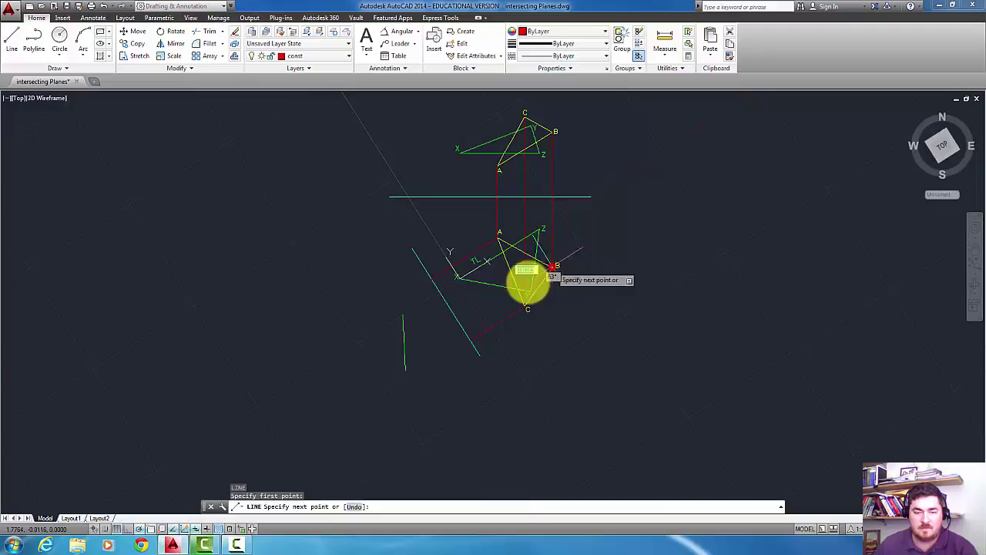
click(464, 327)
- Lengthen the slanted projection line from A past its folding line by A's distance from the horizontal folding line in the upper view
key(Return)
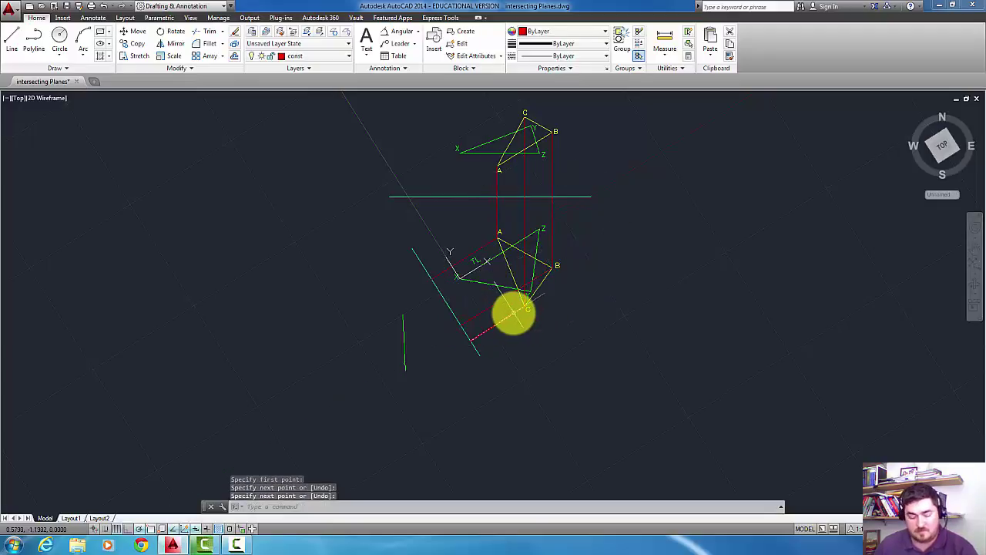
text(LEN)
key(Return)
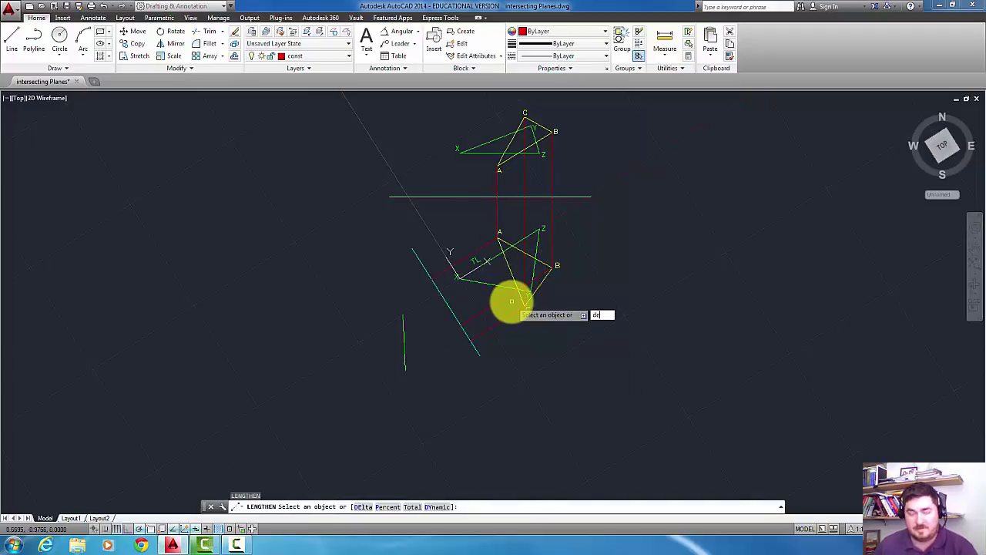
text(de)
key(Return)
click(499, 198)
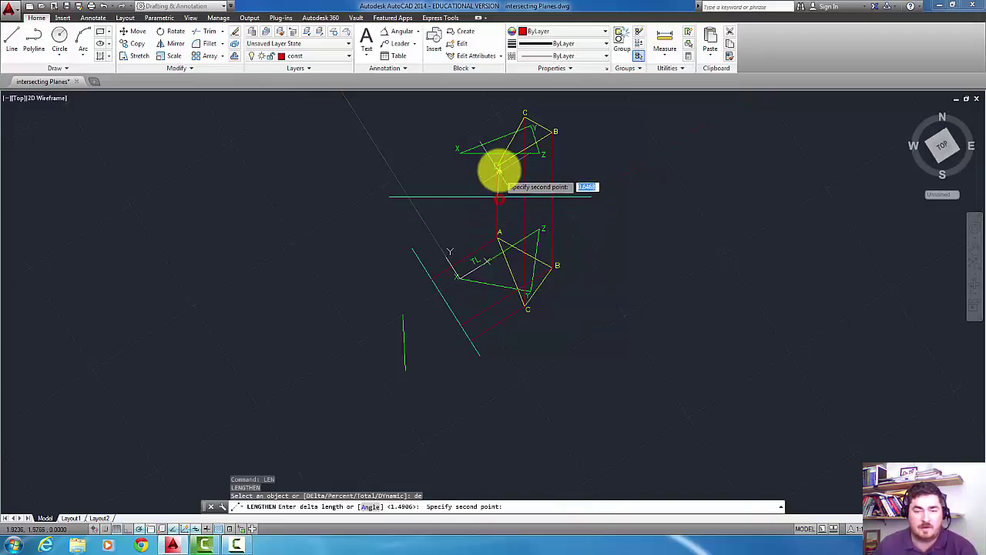
click(499, 167)
click(446, 271)
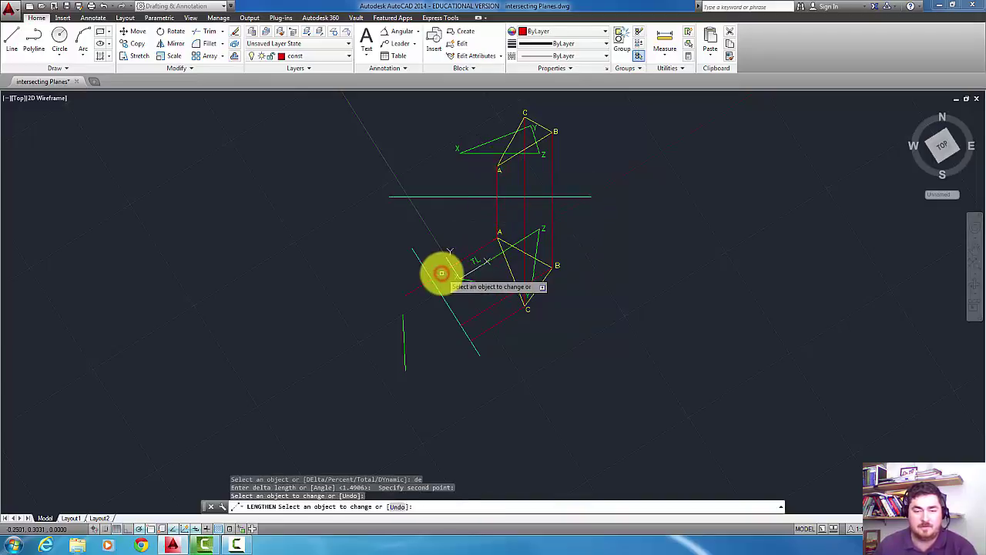
key(Return)
key(Return)
- Lengthen the slanted projection line from C past its folding line by C's distance from the horizontal folding line in the upper view
text(de)
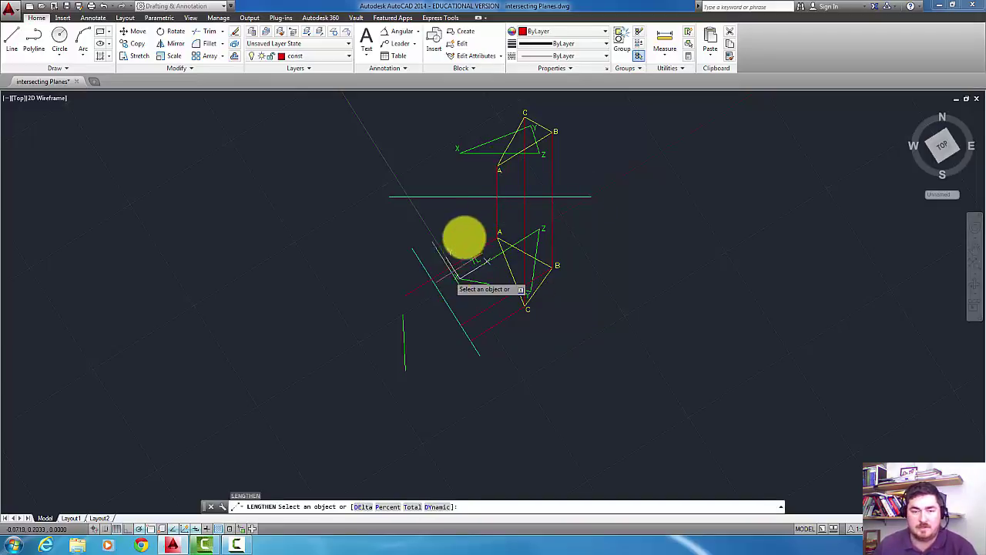
key(Return)
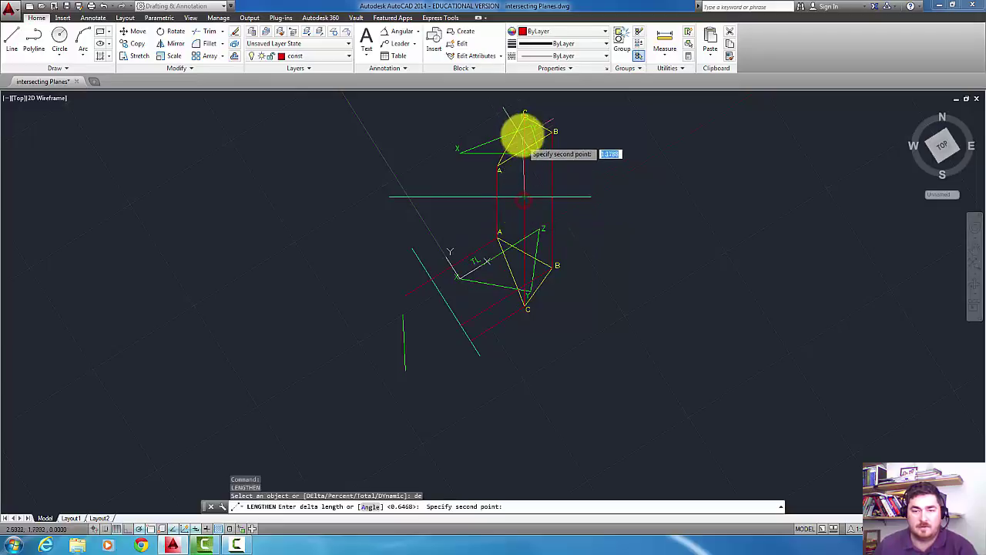
click(524, 116)
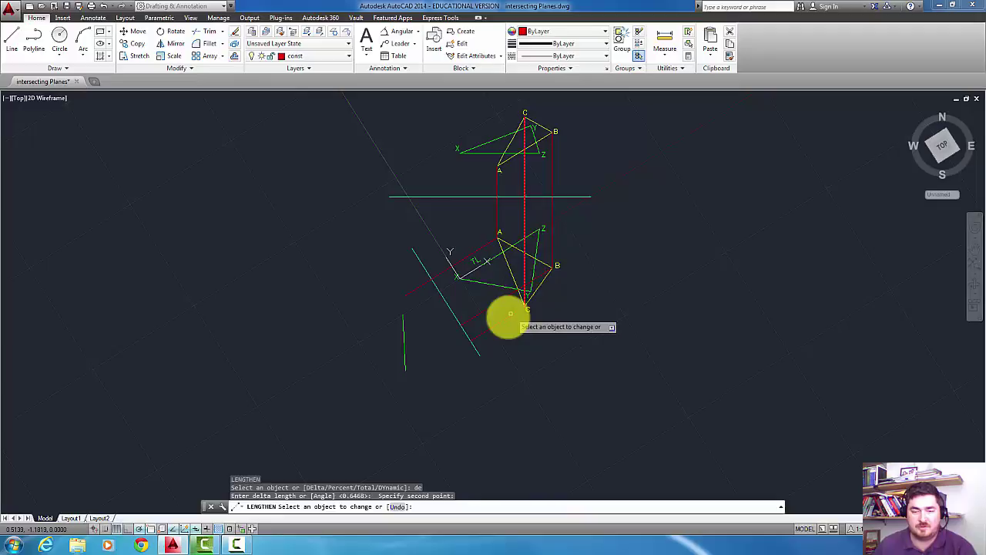
click(491, 330)
key(Return)
key(Return)
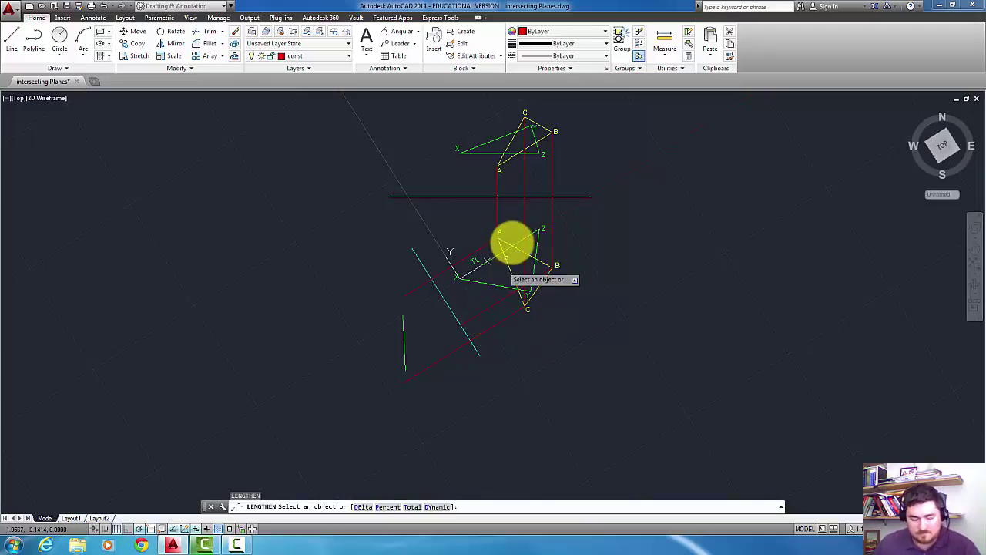
- Lengthen the slanted projection line from B past its folding line by B's distance from the horizontal folding line in the upper view
text(de)
key(Return)
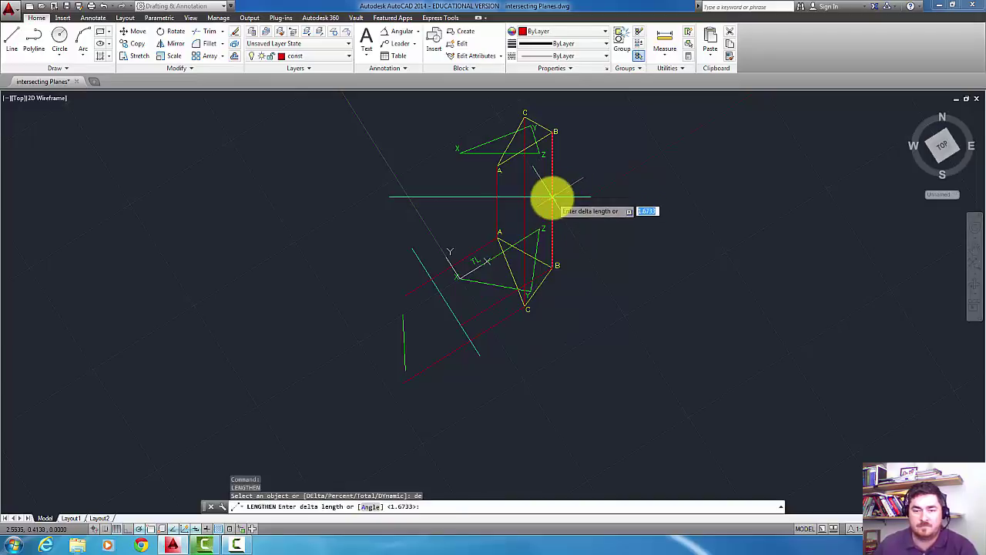
click(551, 197)
click(549, 139)
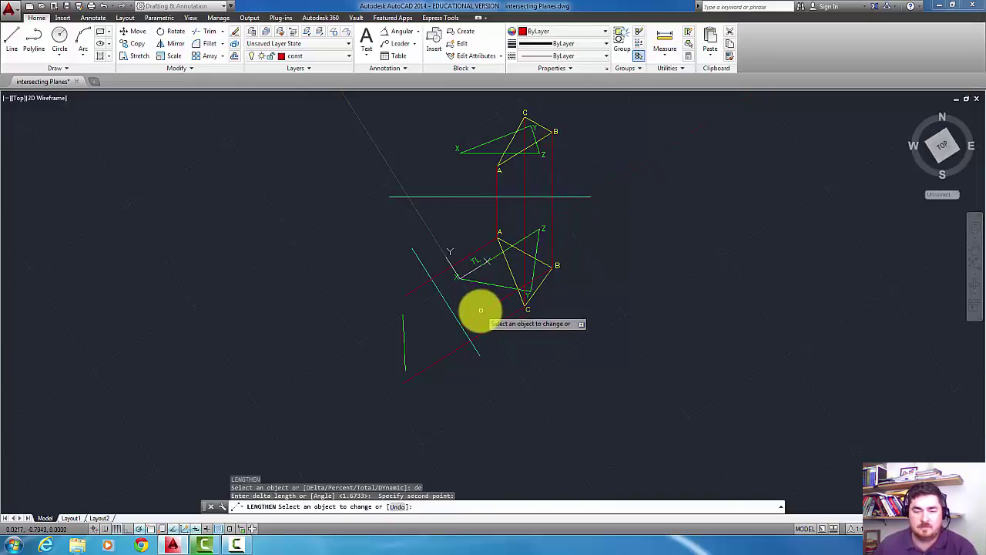
key(Escape)
- Draw plane ABC in the auxiliary view as a closed triangle through the far ends of the three slanted projection lines
scroll(433, 330, up, 2)
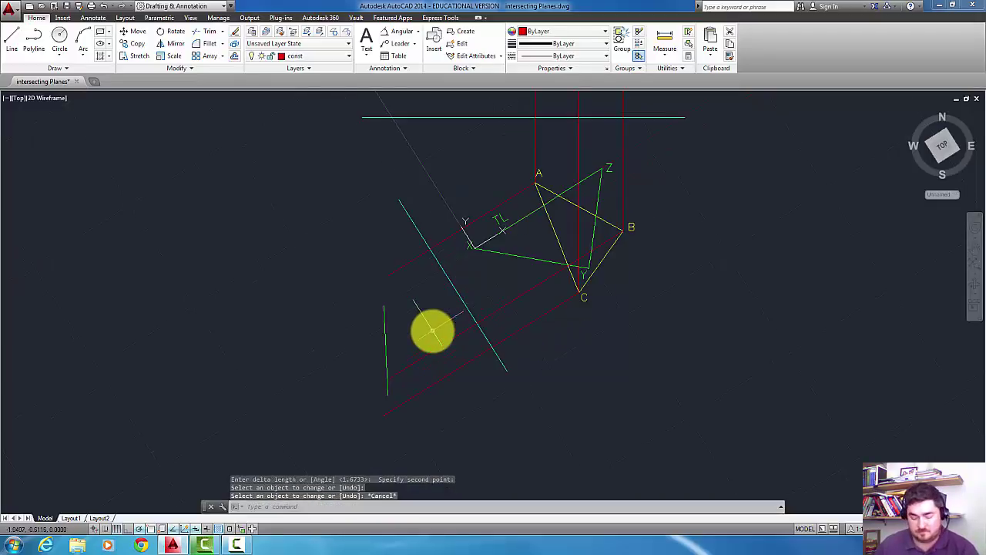
text(l)
key(Return)
click(392, 273)
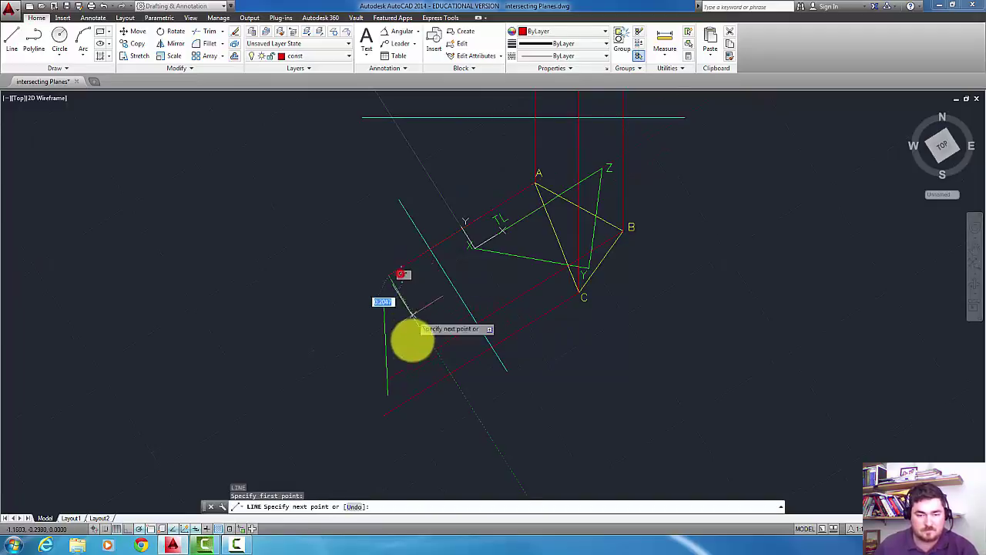
click(416, 364)
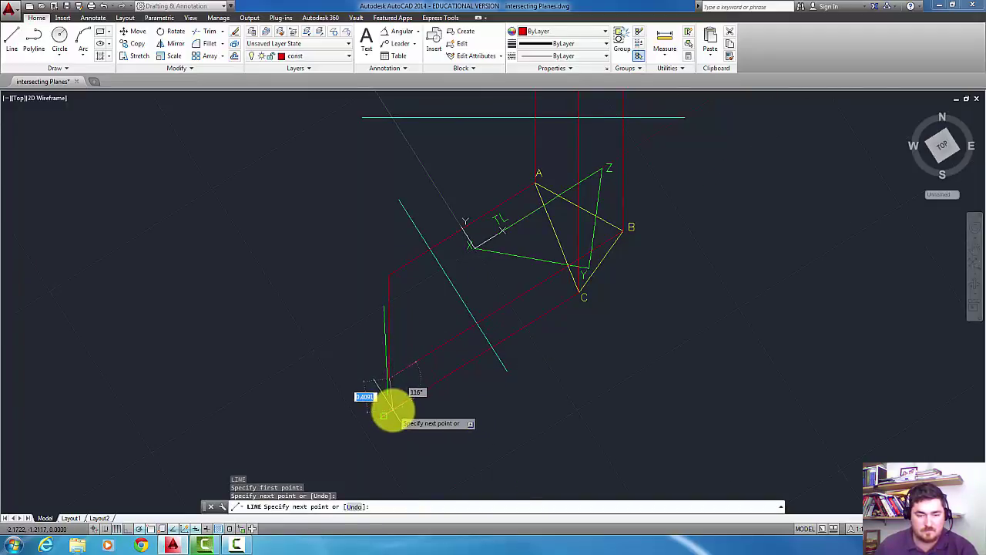
click(393, 410)
key(Return)
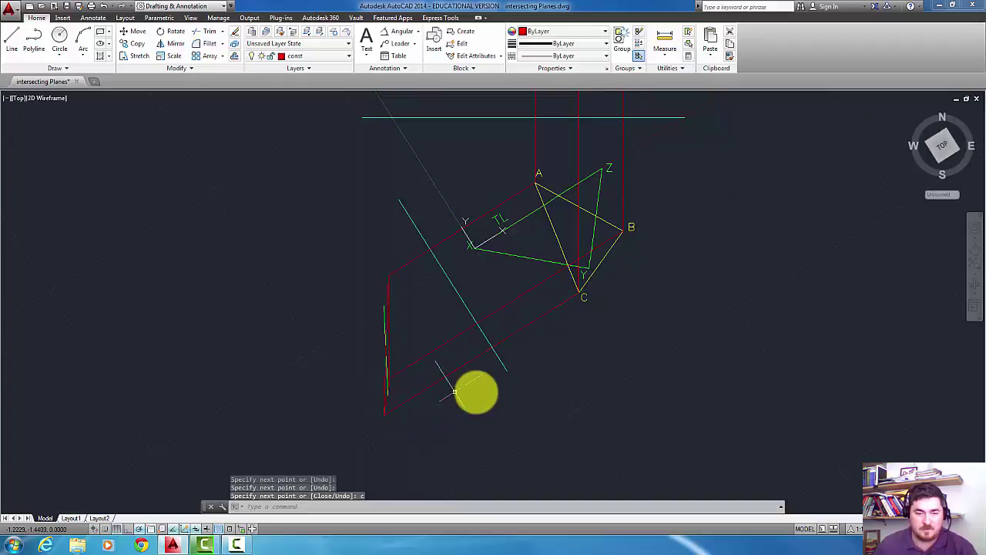
- Erase the slanted projection lines of A, B and C between the lower view and the auxiliary view
scroll(472, 392, up, 2)
scroll(478, 380, down, 2)
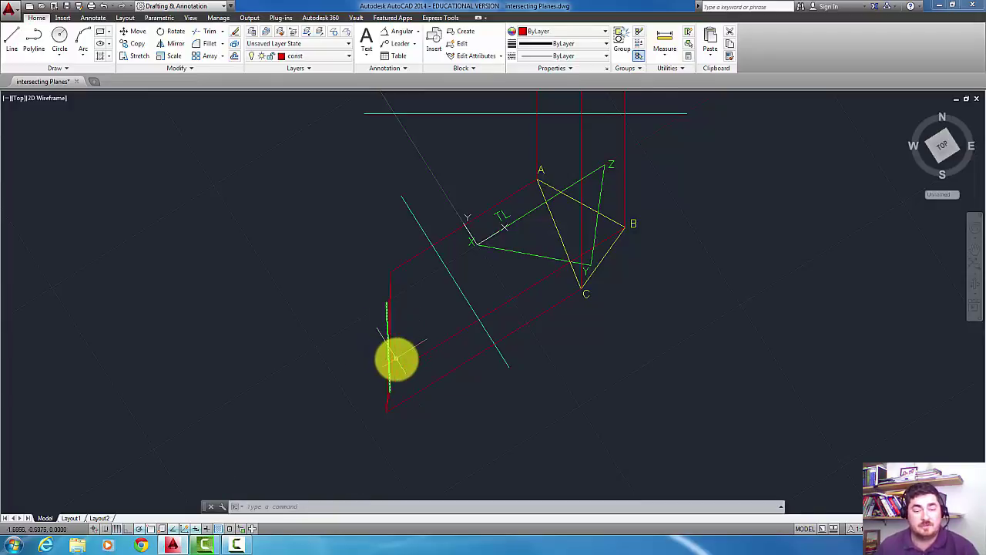
scroll(396, 358, up, 4)
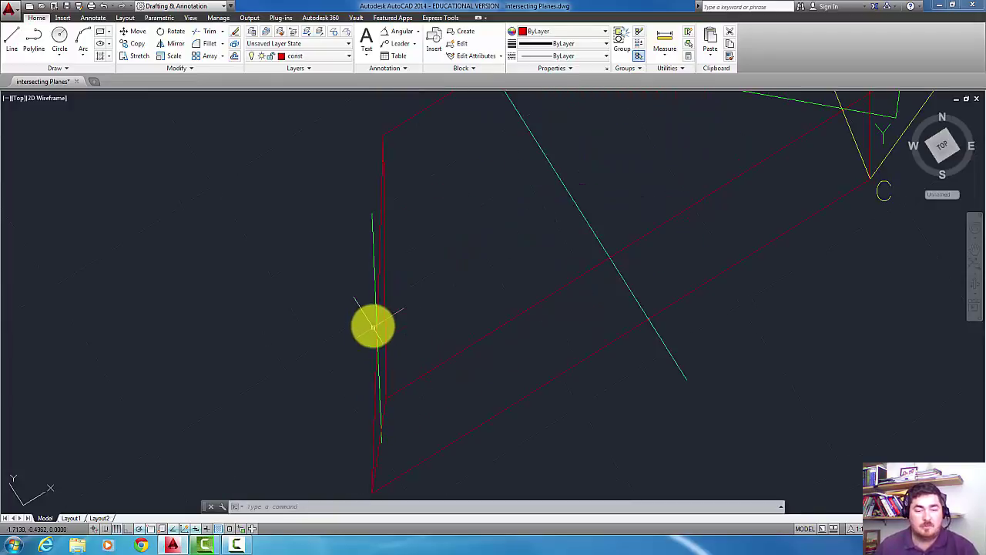
scroll(374, 337, up, 2)
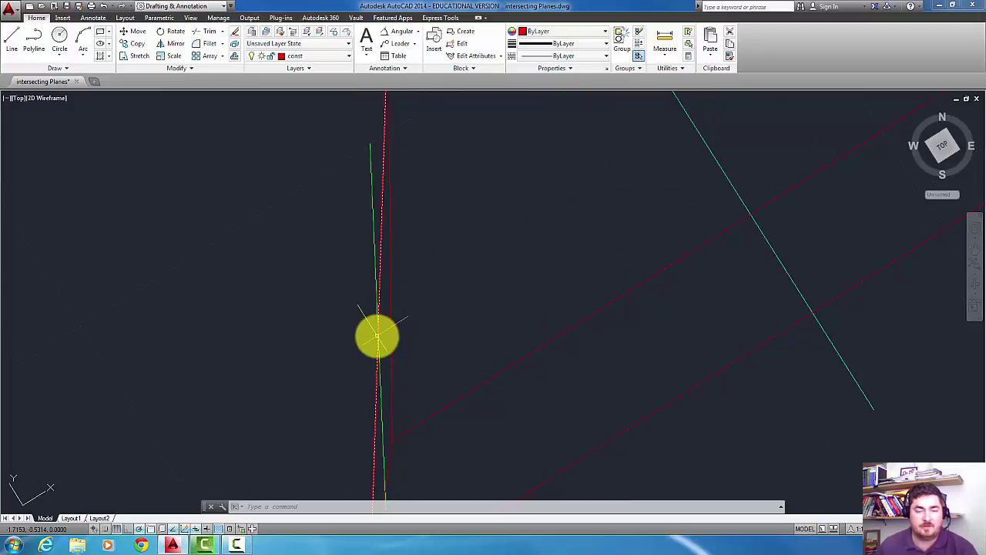
middle_drag(378, 346, 391, 239)
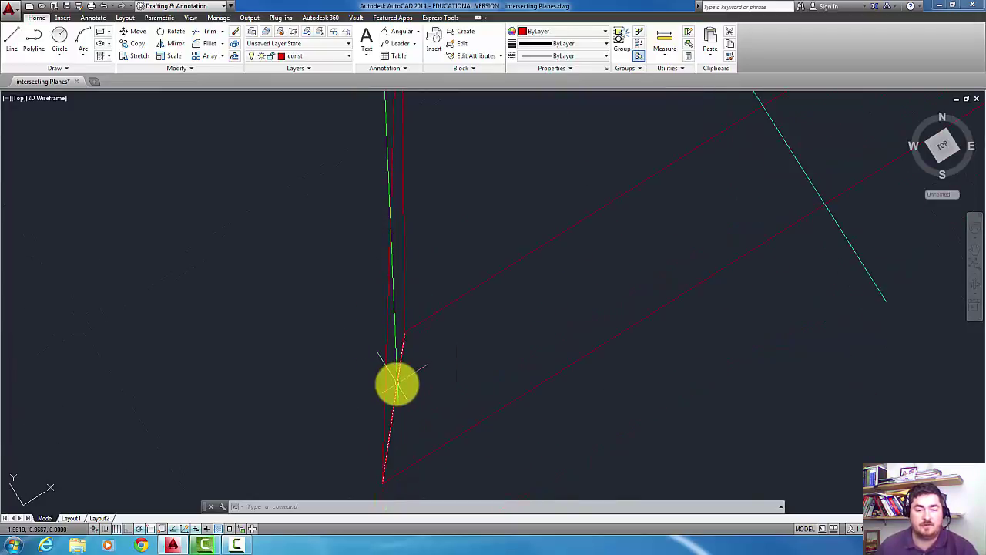
scroll(400, 381, down, 4)
middle_drag(405, 377, 337, 388)
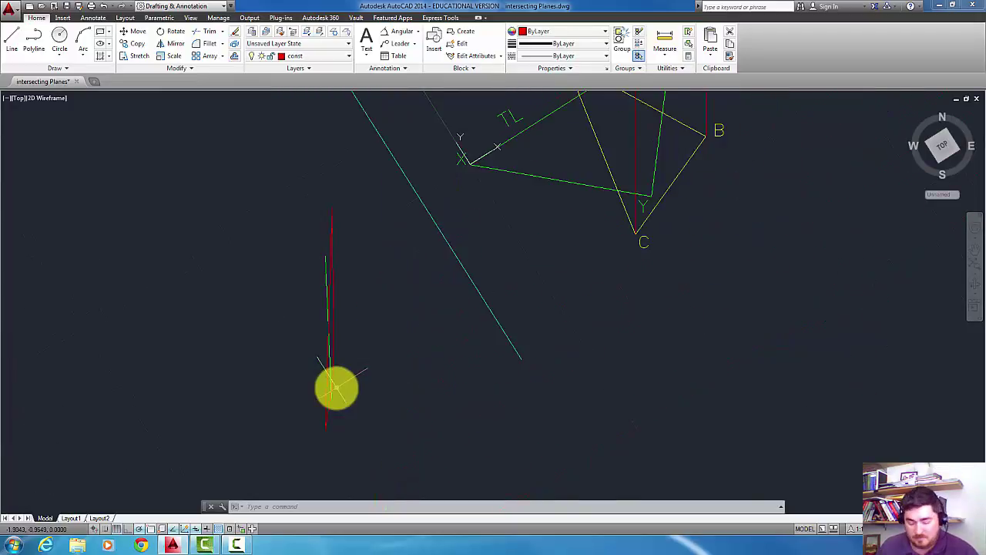
- Project the point where the edge view of XYZ crosses side BC back to edge BC in the lower view
text(l)
key(Return)
click(330, 393)
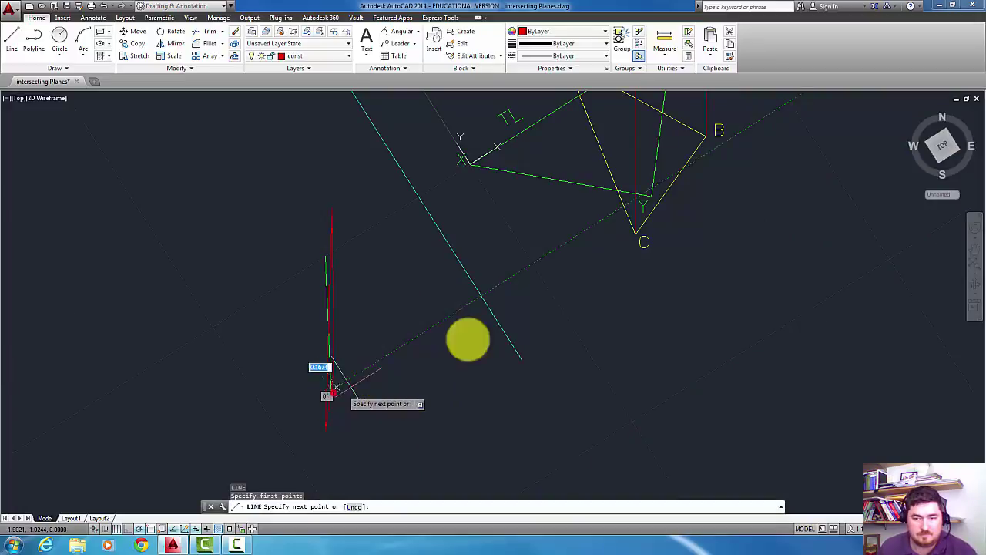
click(686, 164)
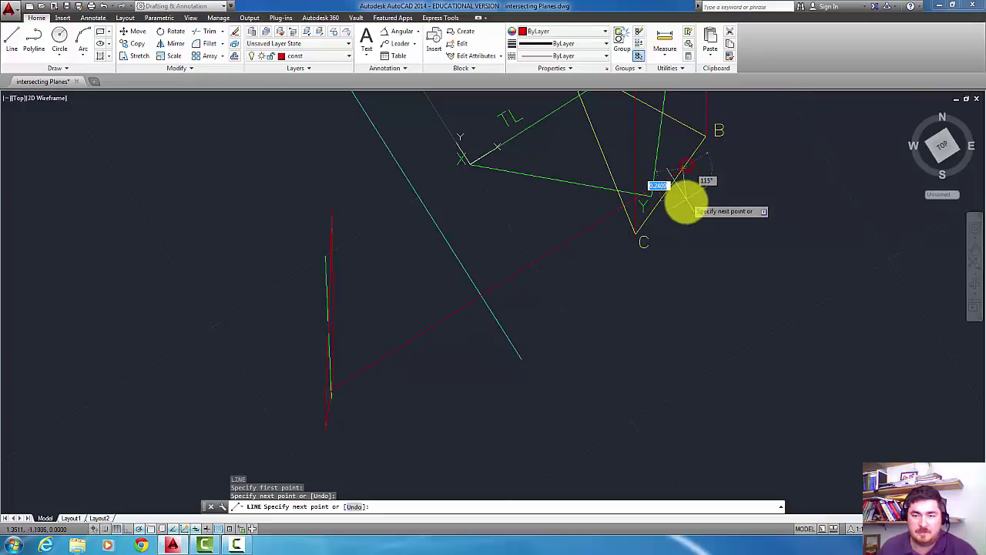
key(Return)
key(Return)
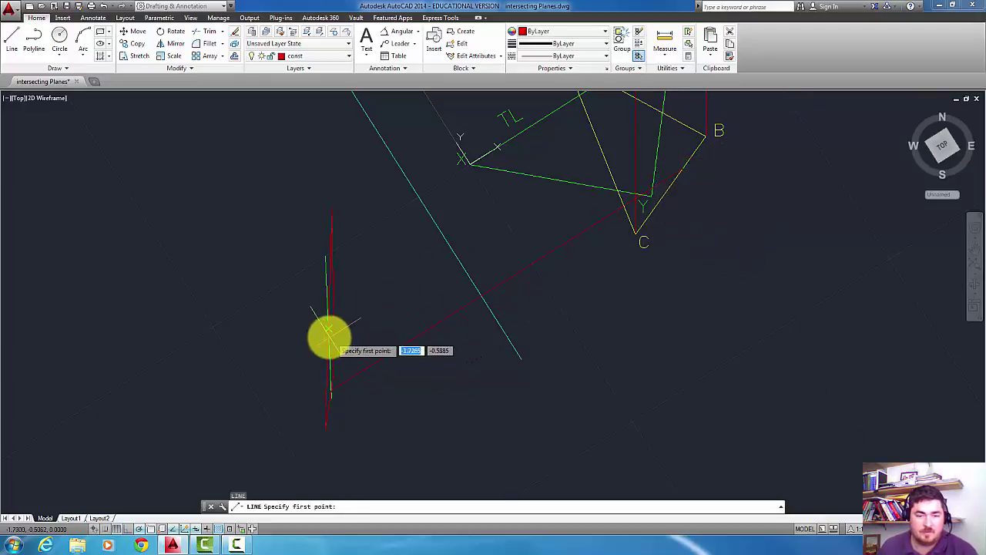
- Project the point where the edge view of XYZ crosses side AC back to edge AC in the lower view
middle_drag(530, 188, 474, 292)
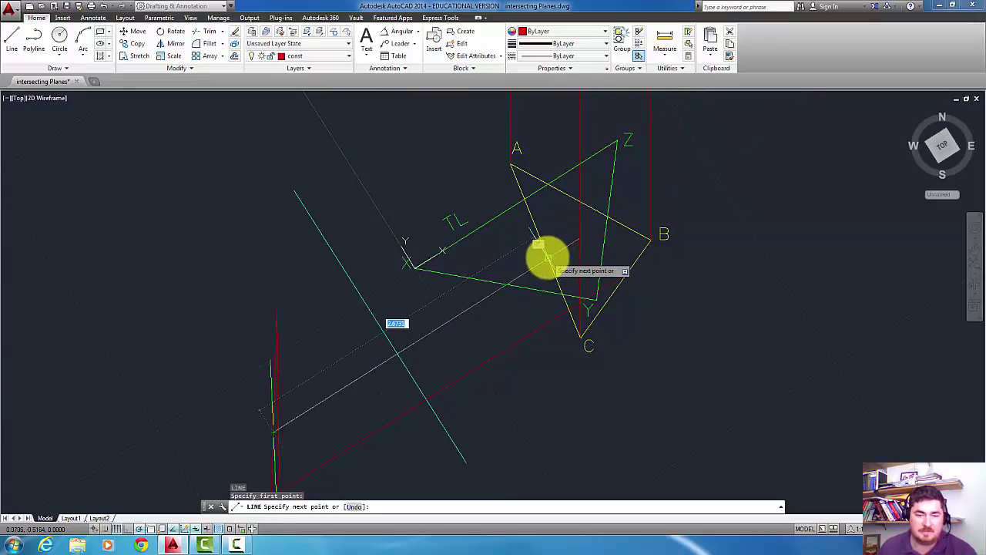
click(547, 259)
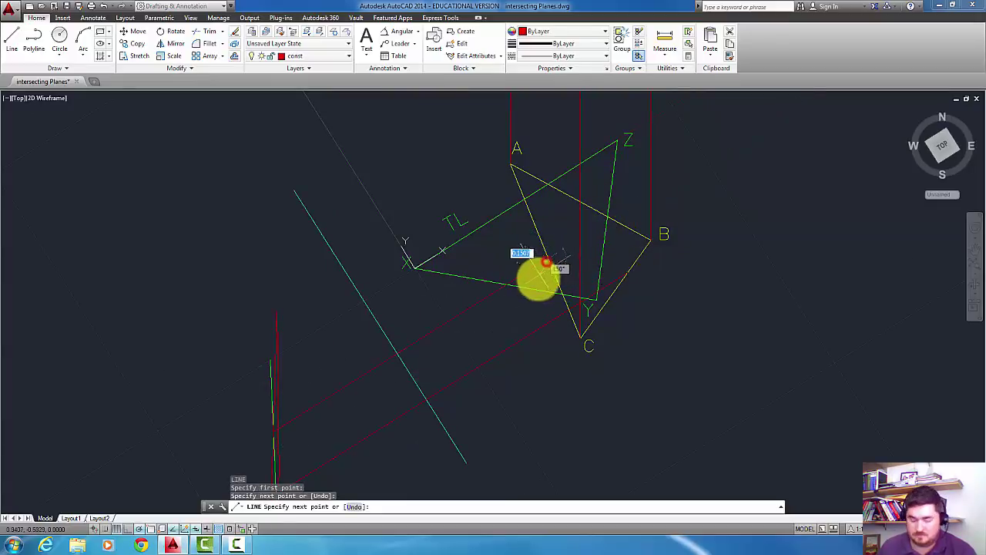
key(Return)
- Draw a line in the lower view joining the projected points on edges AC and BC
middle_drag(615, 306, 622, 246)
key(Return)
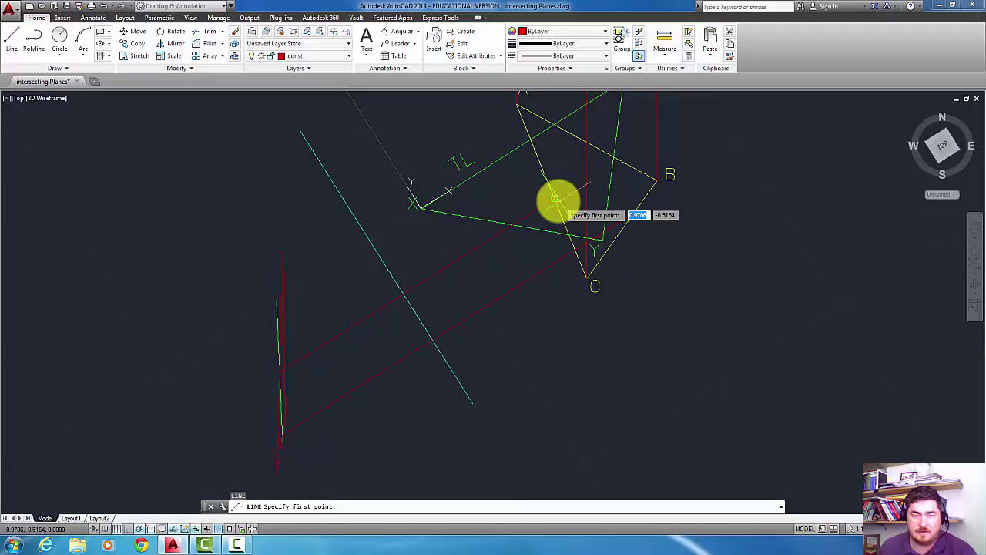
click(556, 201)
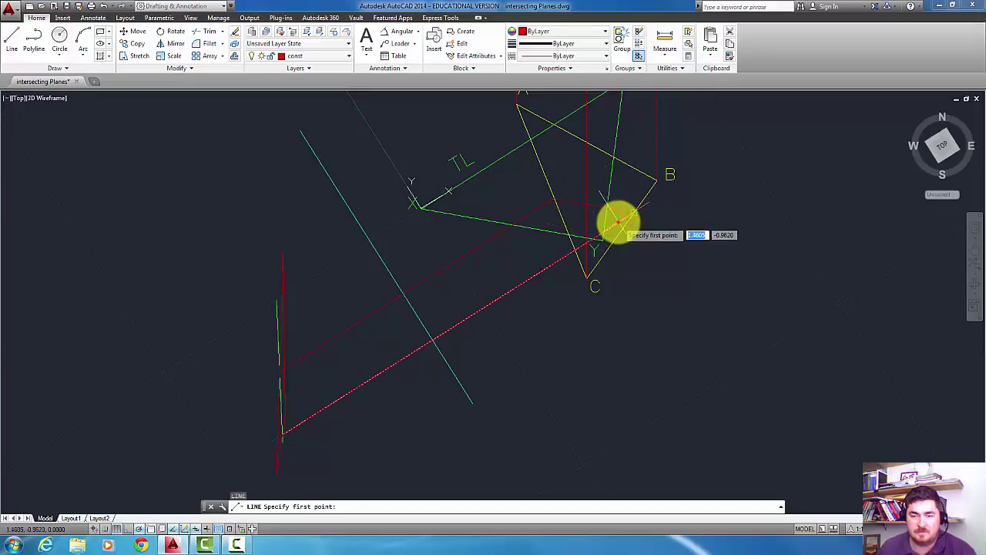
key(Escape)
key(Escape)
- Shorten the joining line in the lower view so that it ends on side YZ instead of edge BC
click(625, 213)
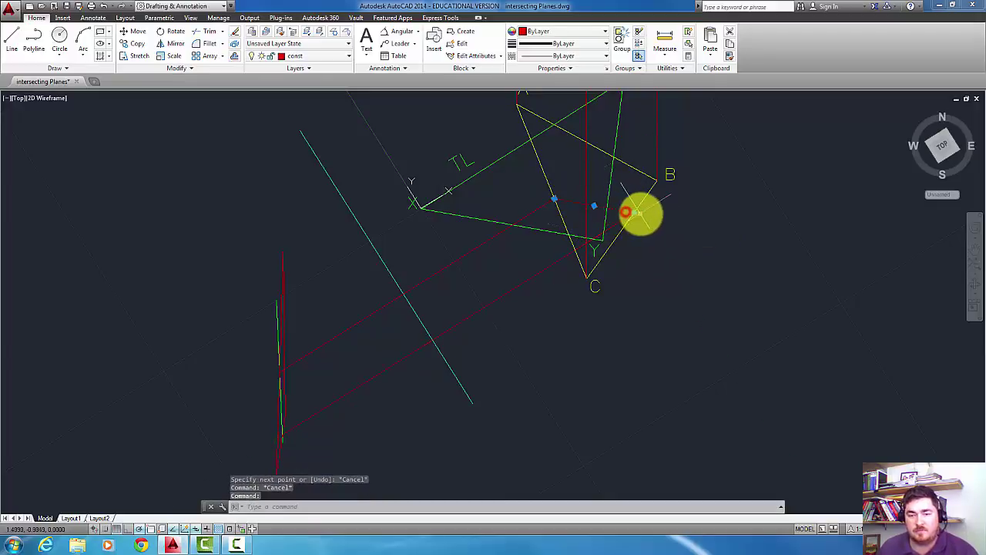
click(633, 213)
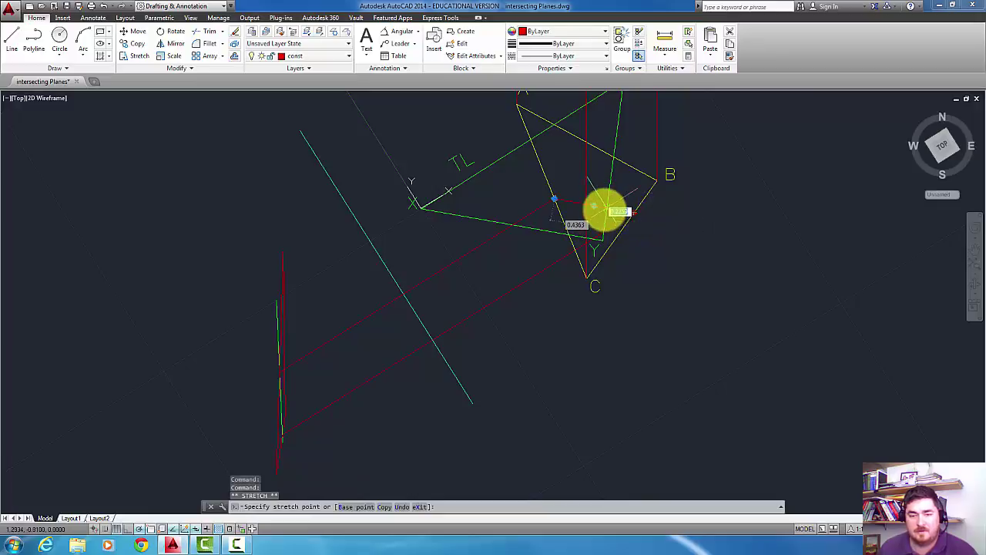
key(Escape)
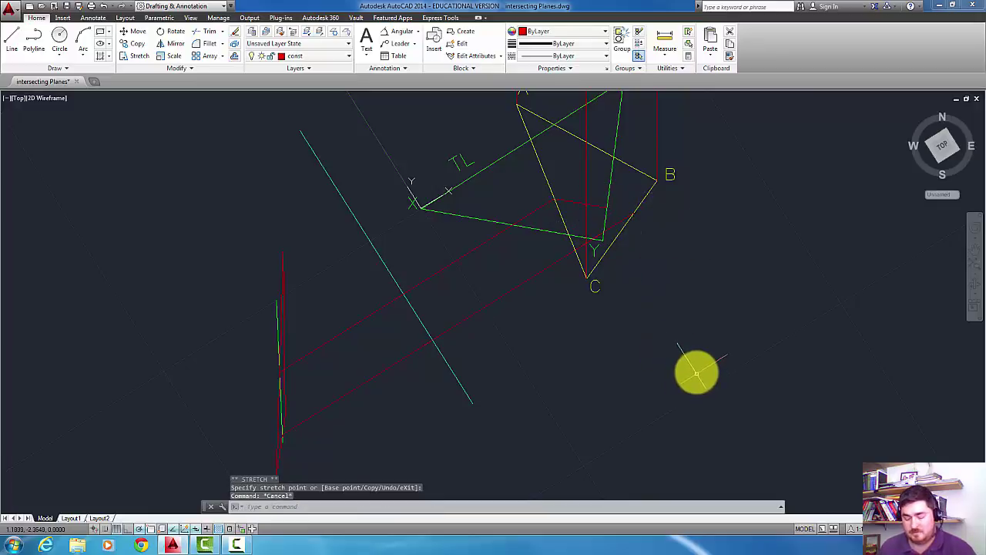
text(l)
key(Return)
key(Escape)
key(Escape)
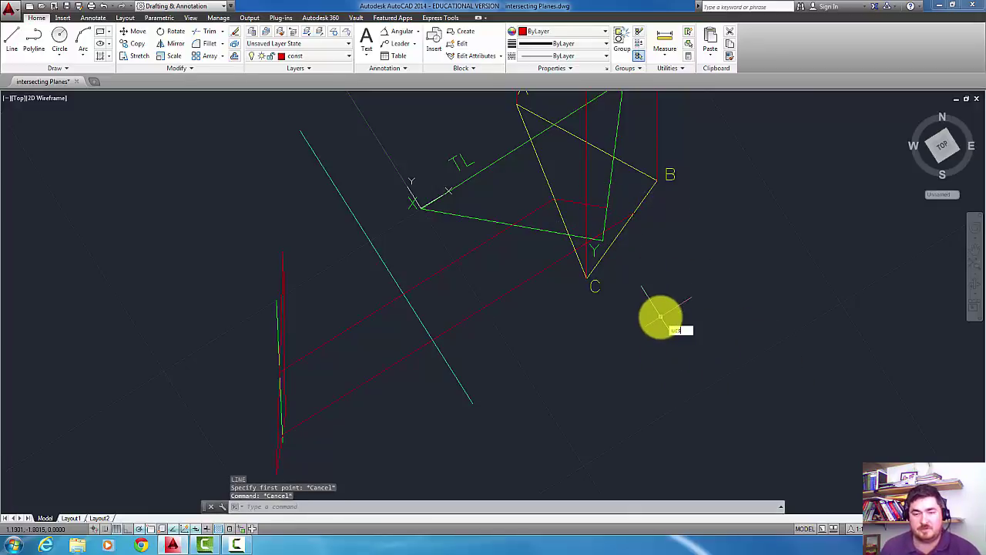
- Restore the World coordinate system and project the intersection line's end on YZ vertically up to side YZ in the upper view
key(Return)
key(Return)
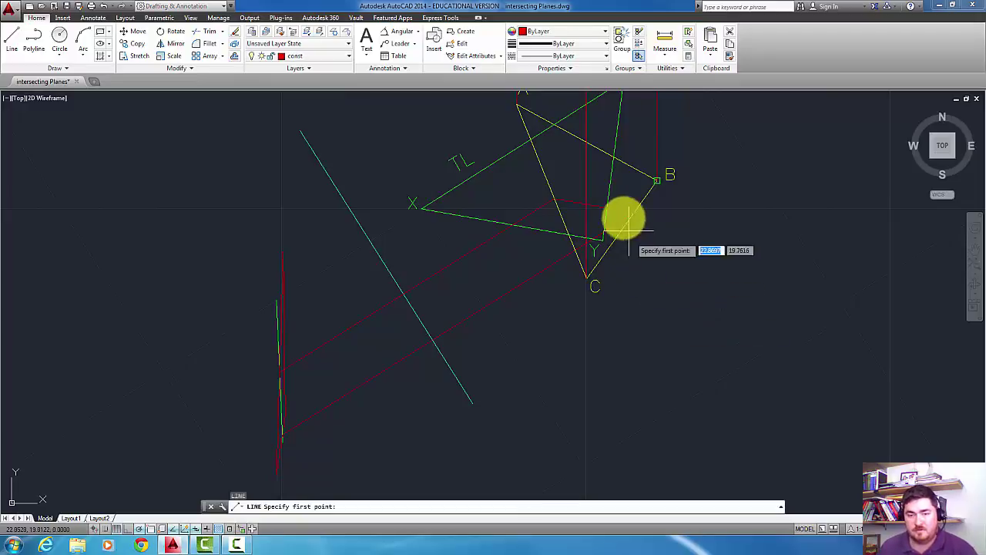
click(608, 208)
middle_drag(662, 235, 662, 387)
scroll(661, 387, down, 2)
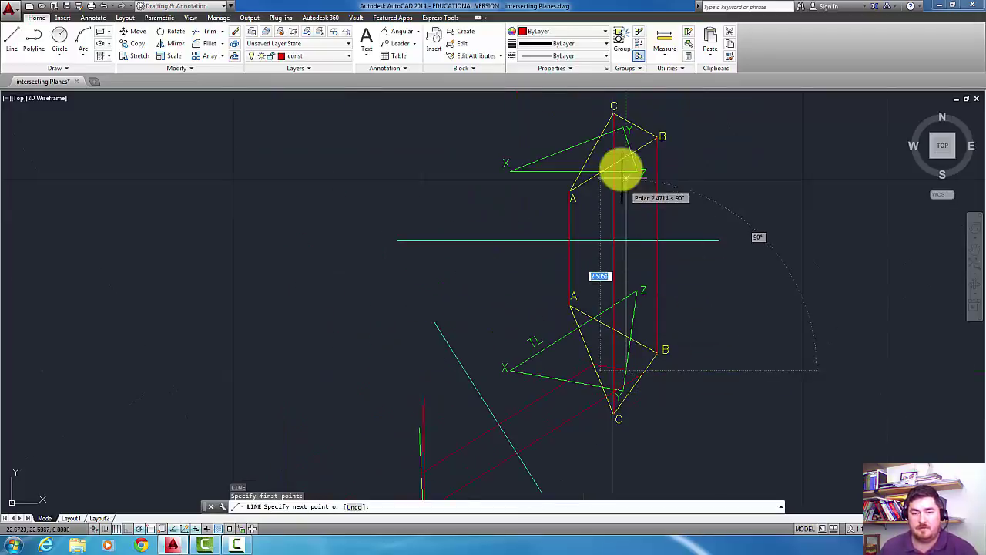
click(627, 145)
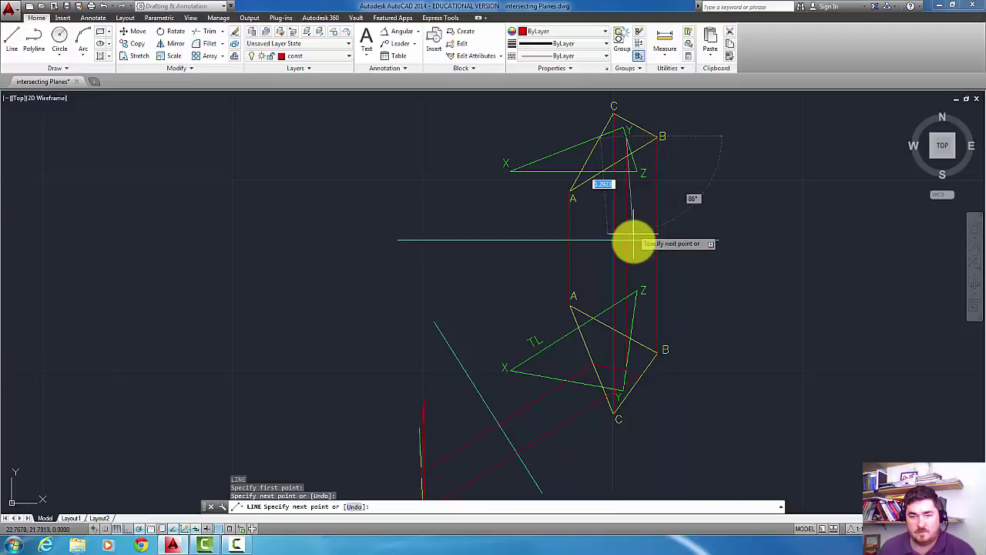
key(Return)
key(Return)
- Project the intersection line's end on AC up to side AC in the upper view and join it to the projected point on YZ
click(595, 370)
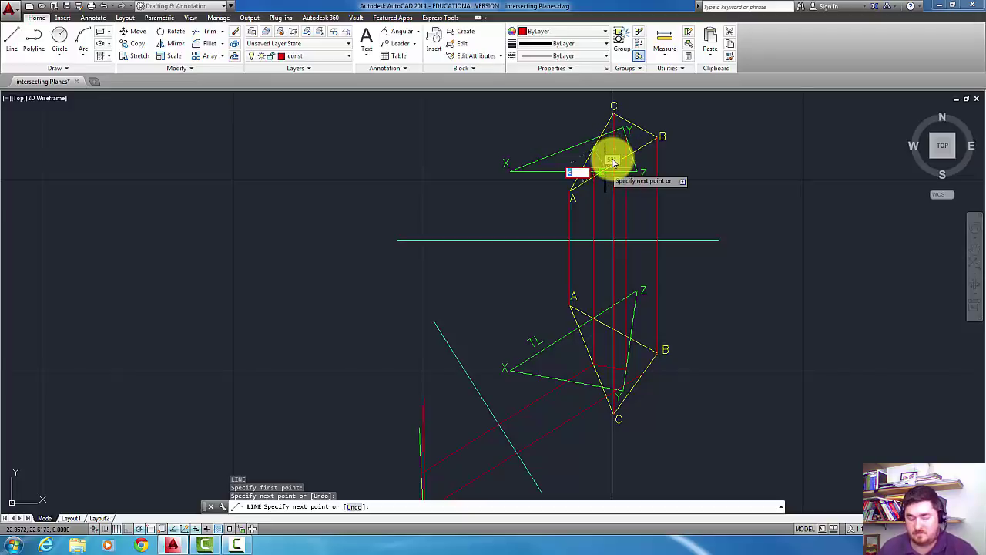
click(580, 161)
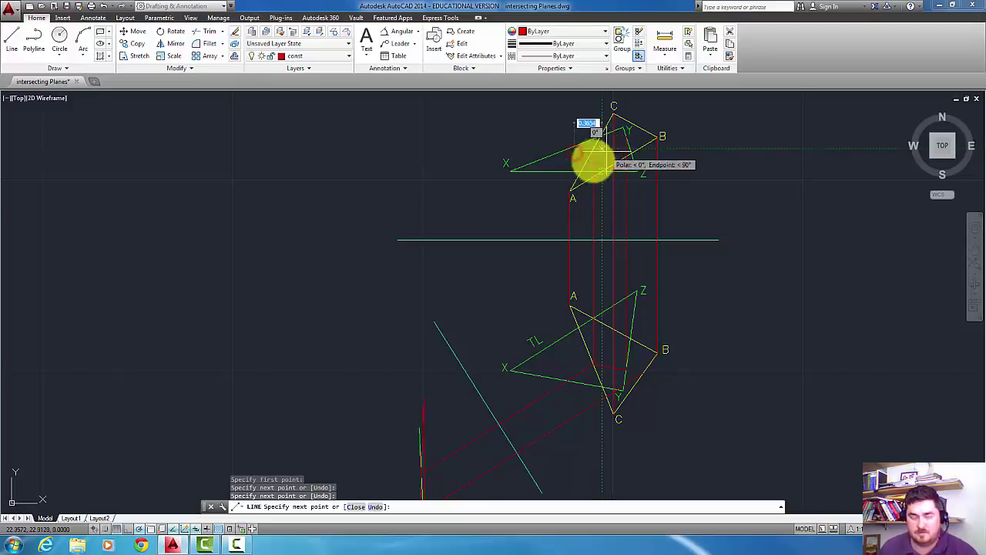
text(u)
key(Return)
click(624, 136)
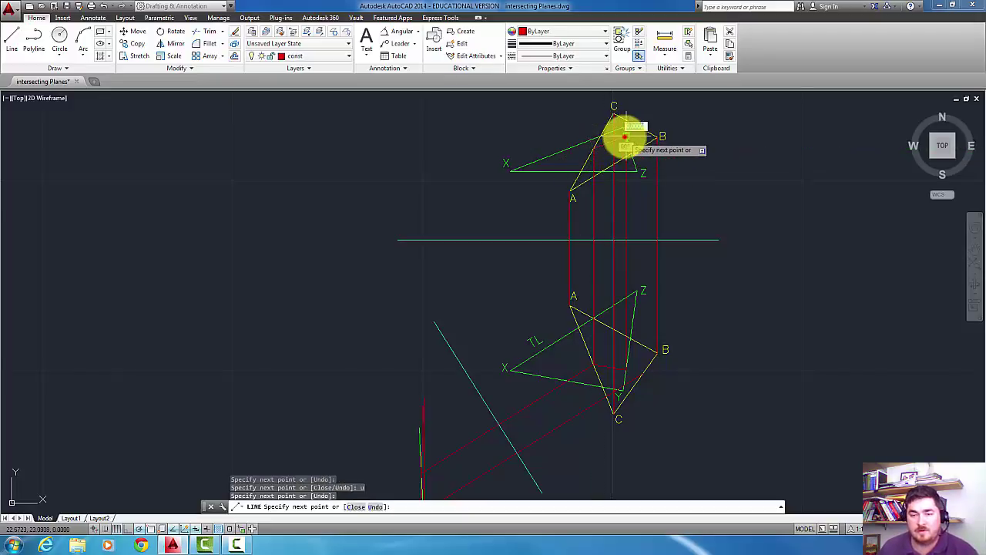
key(Return)
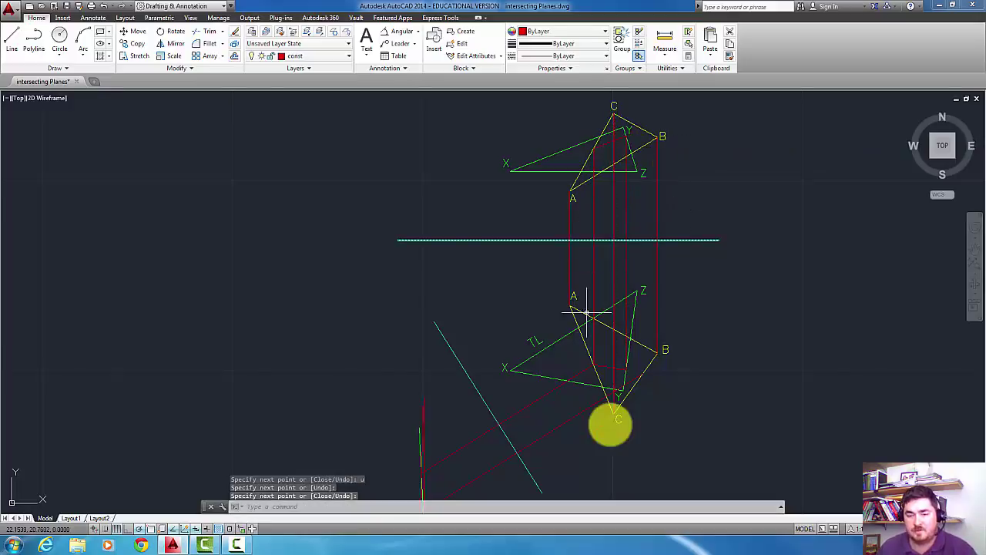
- Mark both ends of the intersection line in the lower view with small circles of about 0.023 radius
text(c)
key(Return)
click(629, 372)
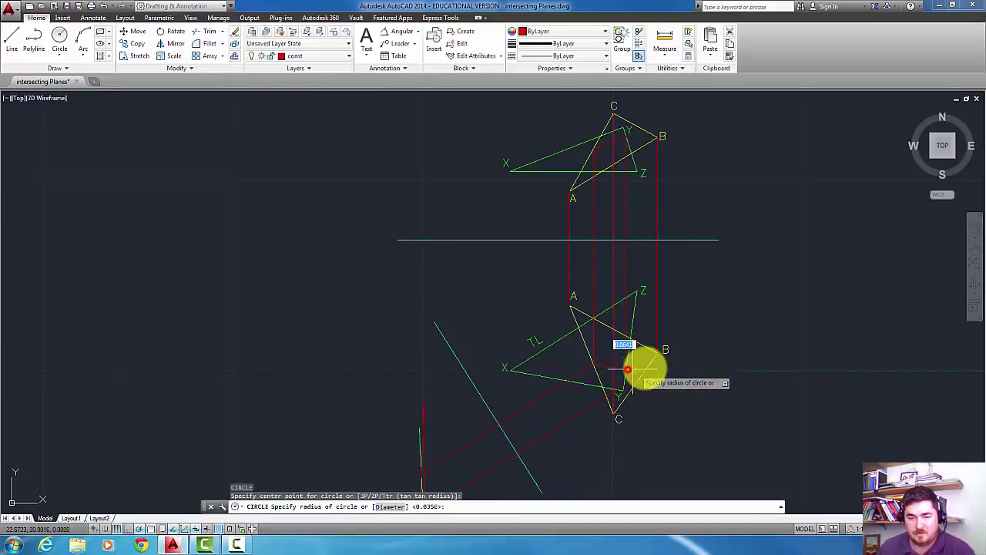
scroll(630, 373, up, 5)
click(614, 377)
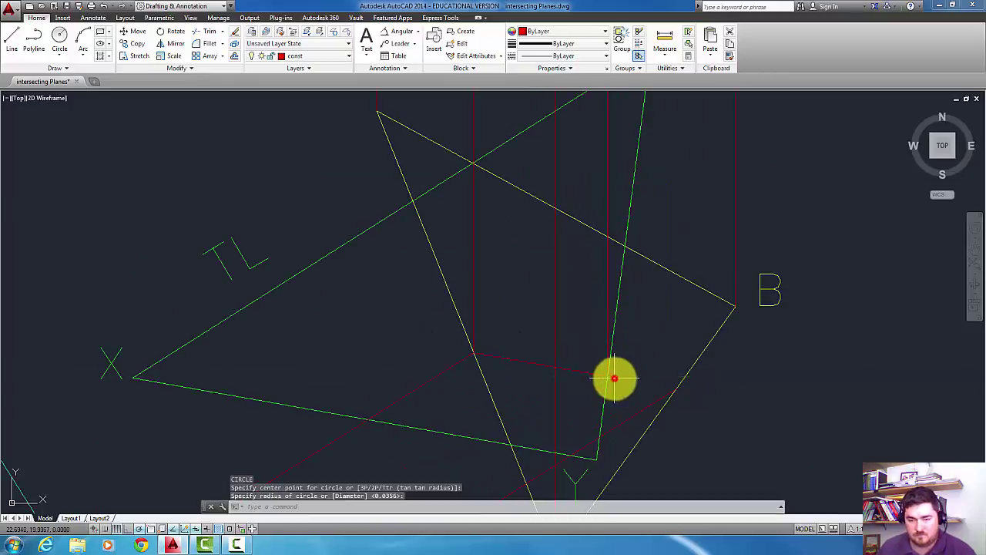
text(c)
key(Return)
click(474, 353)
click(481, 357)
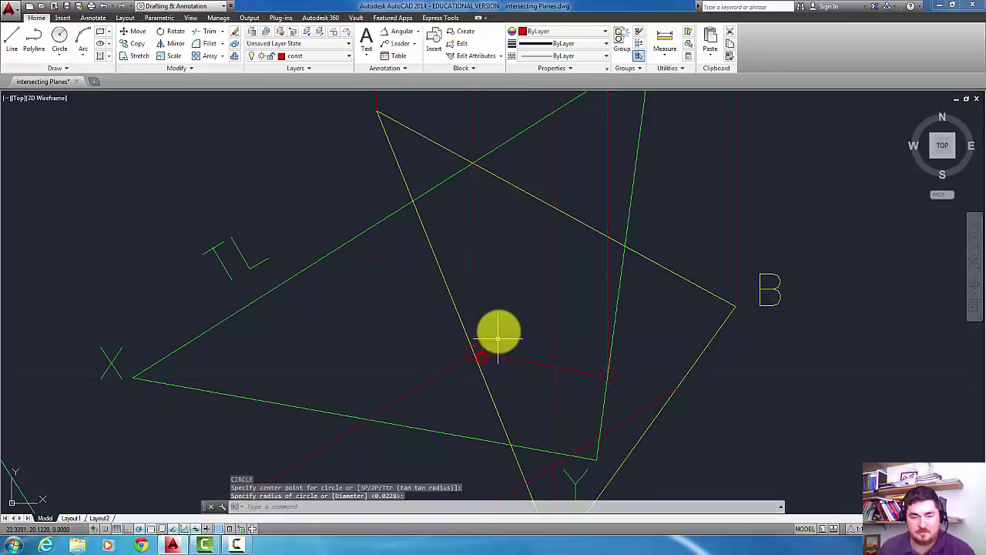
- Mark both ends of the intersection line in the upper view with circles of the same radius
middle_drag(503, 266, 506, 368)
scroll(507, 367, down, 3)
middle_drag(515, 199, 521, 347)
key(Return)
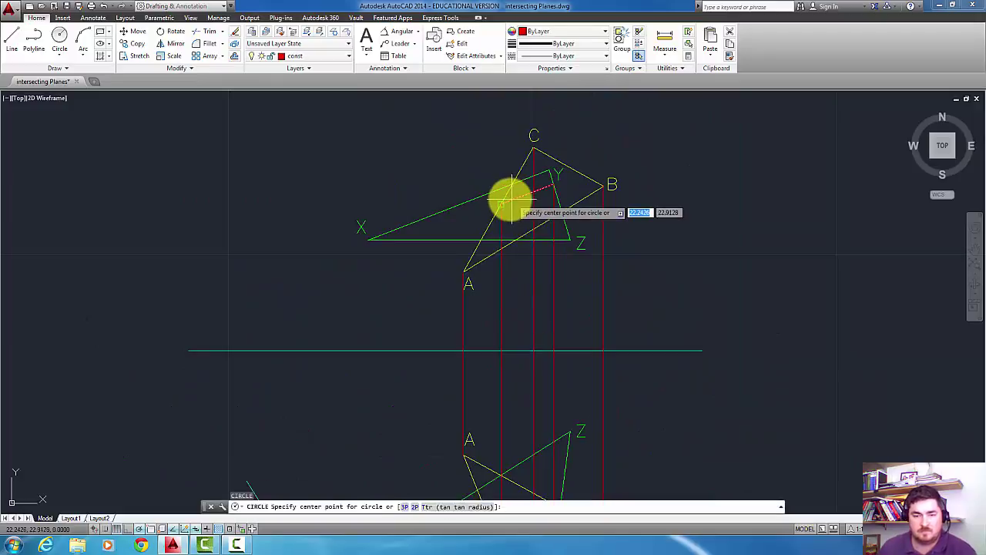
click(502, 203)
key(Return)
key(Return)
click(549, 188)
key(Return)
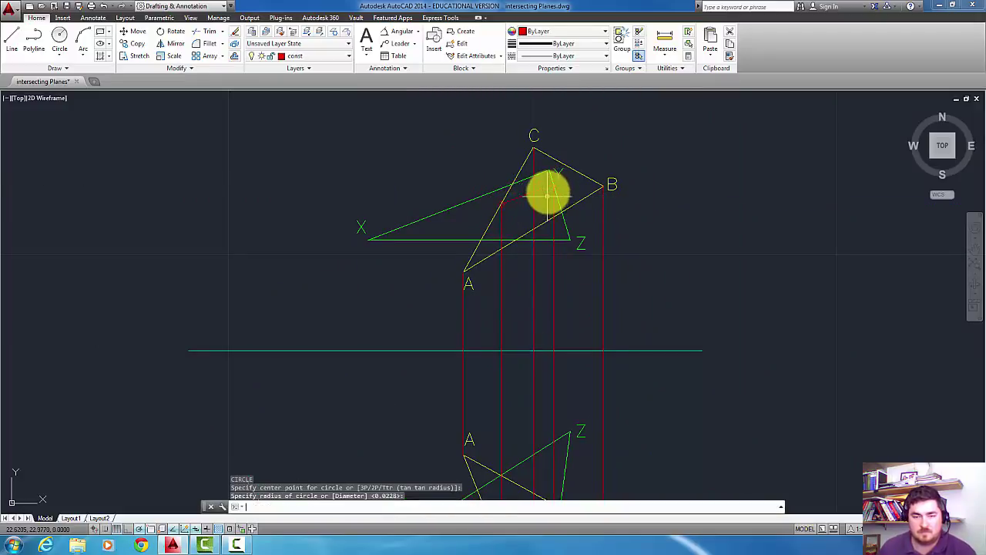
key(Return)
- Copy the four marker circles to the clean copy above, using the end of the horizontal folding line as the reference point
scroll(510, 201, up, 2)
click(502, 204)
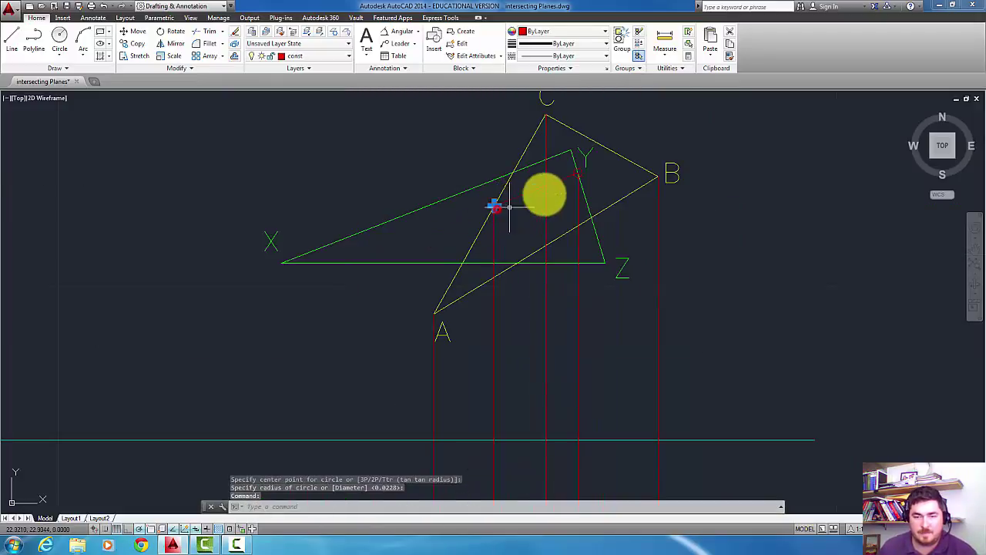
click(573, 171)
middle_drag(550, 312, 565, 130)
middle_drag(583, 493, 595, 298)
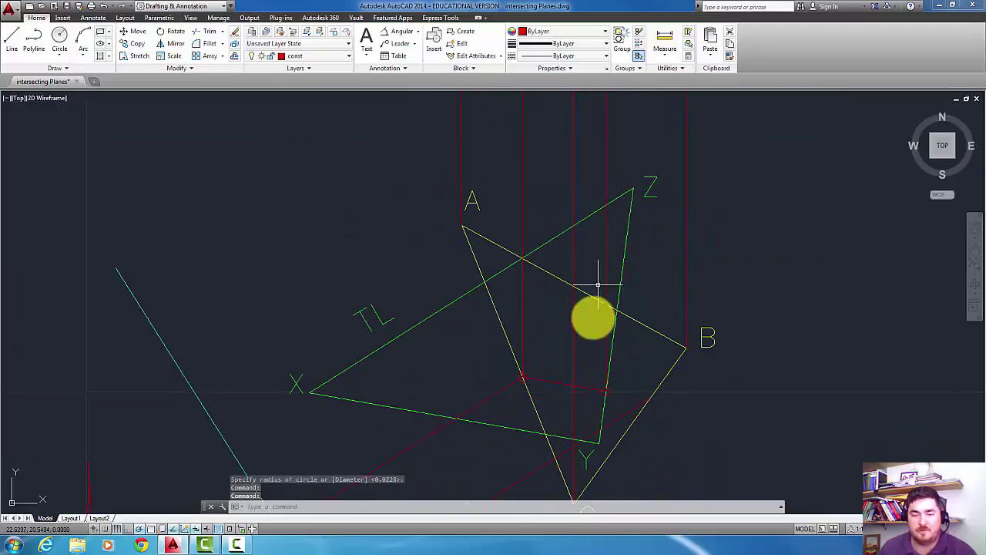
scroll(600, 401, up, 2)
click(609, 383)
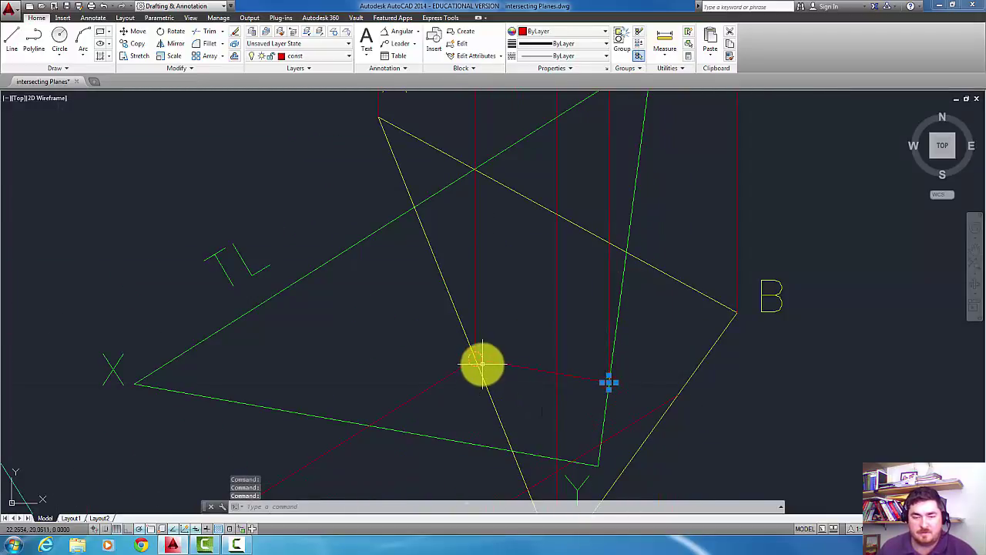
text(co)
key(Return)
scroll(538, 359, down, 6)
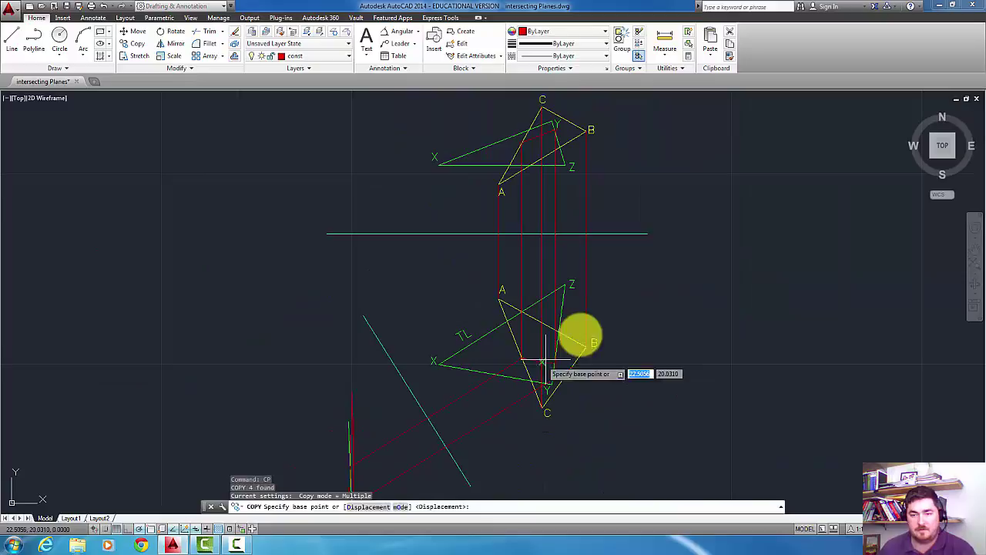
click(620, 236)
middle_drag(647, 193, 626, 391)
scroll(596, 247, down, 4)
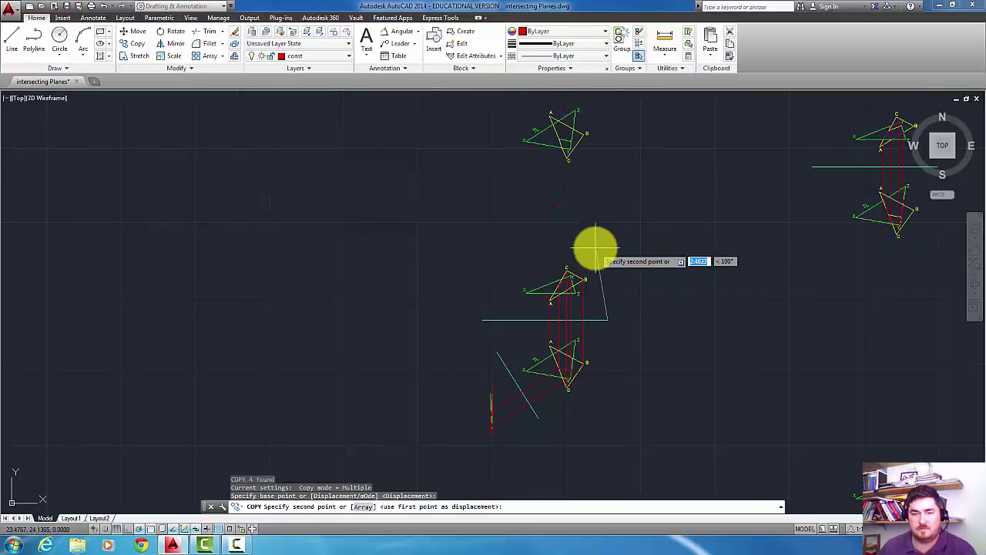
scroll(592, 202, up, 2)
middle_drag(593, 212, 593, 401)
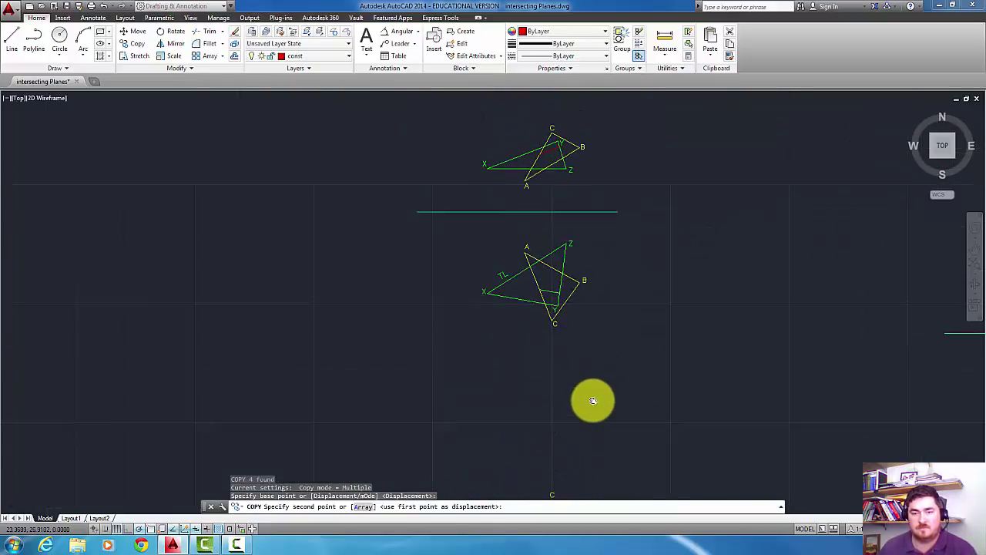
click(597, 214)
key(Return)
- Compare the marked intersection line in both views of the clean copy with the construction drawing below it
scroll(530, 181, up, 6)
middle_drag(535, 175, 489, 321)
middle_drag(654, 373, 632, 195)
middle_drag(636, 493, 639, 205)
scroll(696, 299, down, 8)
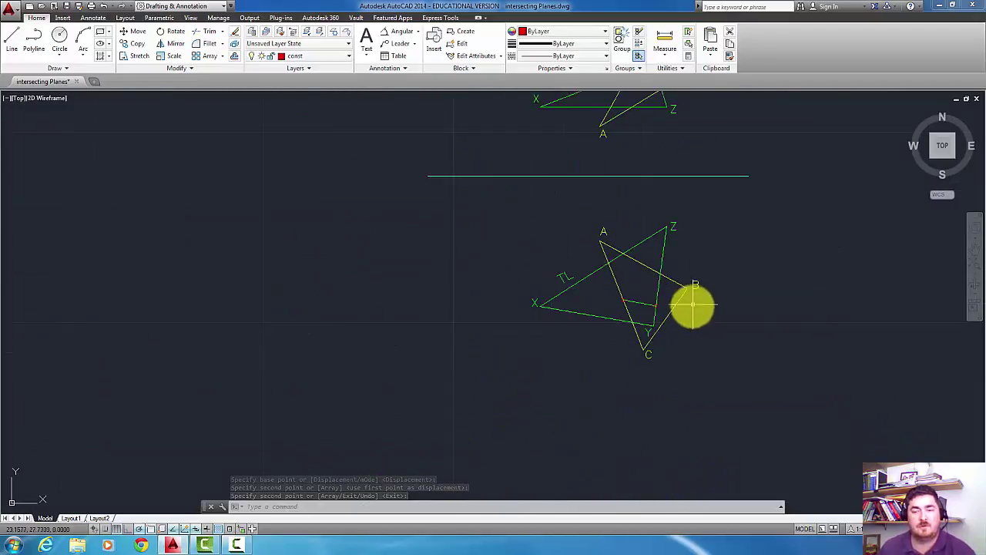
middle_drag(693, 330, 712, 132)
scroll(717, 236, up, 3)
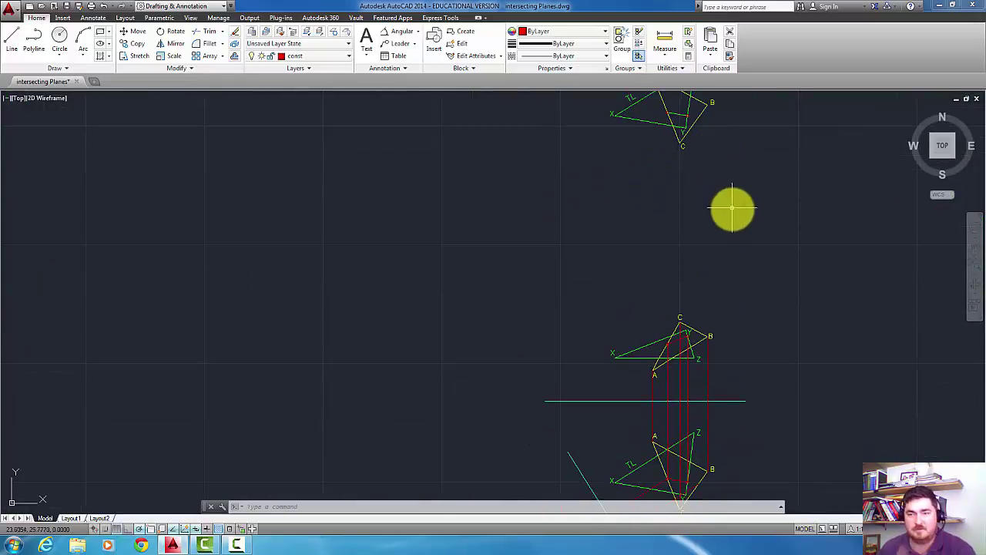
middle_drag(731, 209, 733, 224)
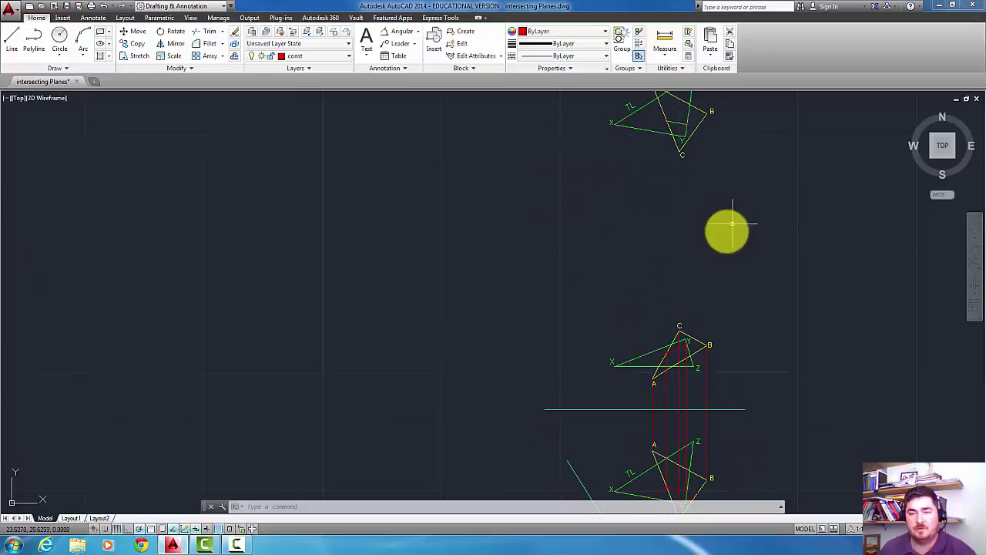
middle_drag(697, 197, 685, 256)
middle_drag(661, 195, 654, 267)
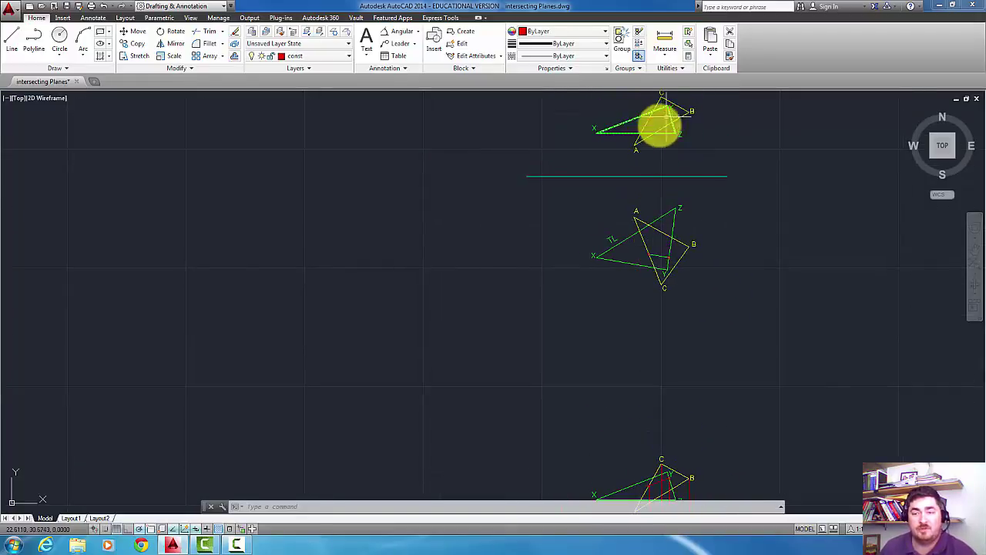
middle_drag(649, 182, 639, 246)
scroll(649, 239, up, 2)
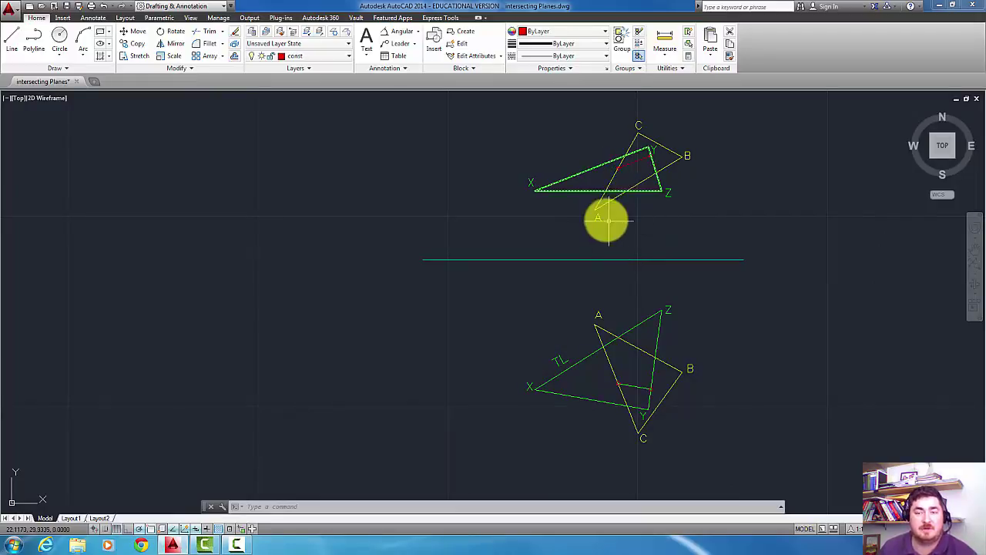
middle_drag(564, 425, 656, 189)
middle_drag(580, 453, 593, 147)
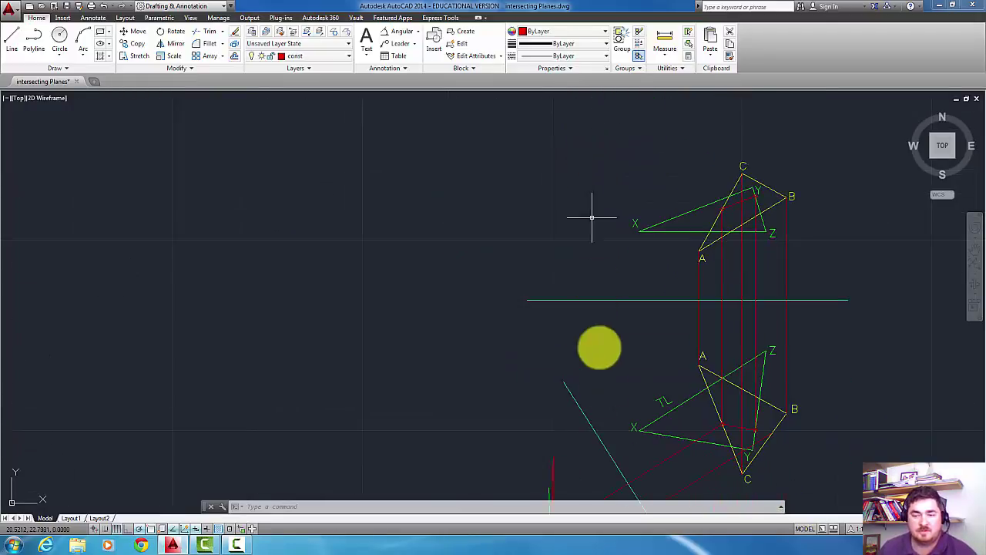
mouse_move(623, 408)
middle_down()
mouse_move(623, 230)
mouse_move(576, 310)
middle_up()
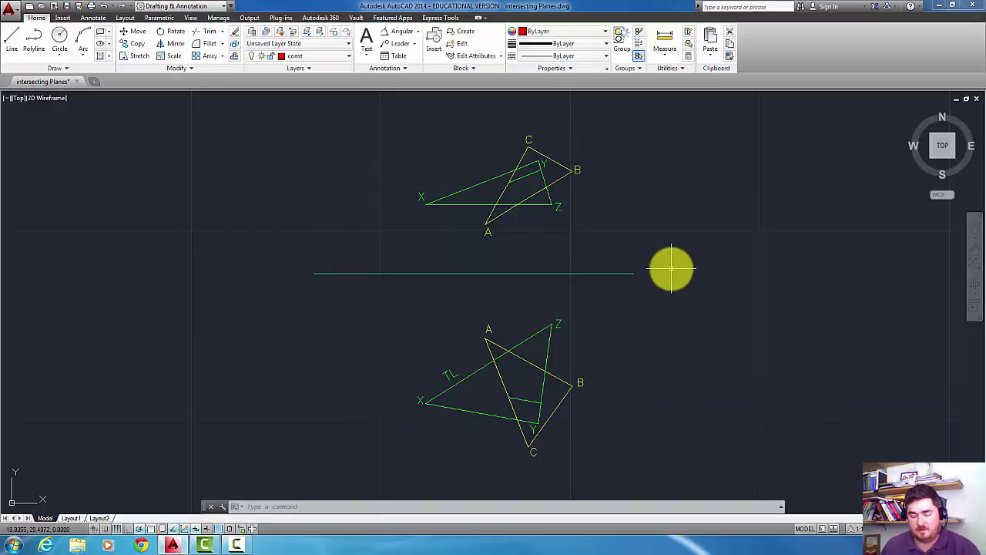
- Project the crossing of AB and XZ in the upper view vertically to the lower view to check which edge is nearer
text(l)
key(Return)
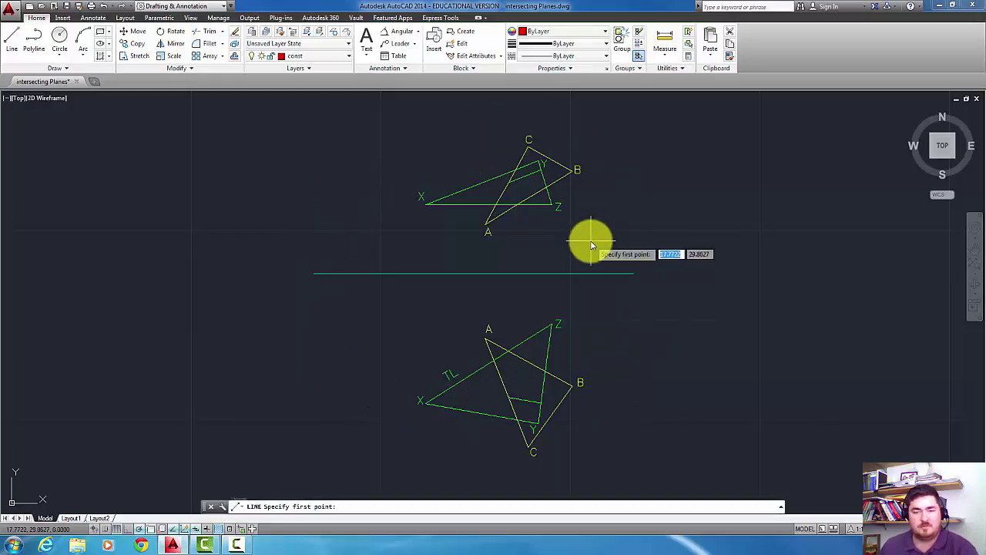
click(516, 204)
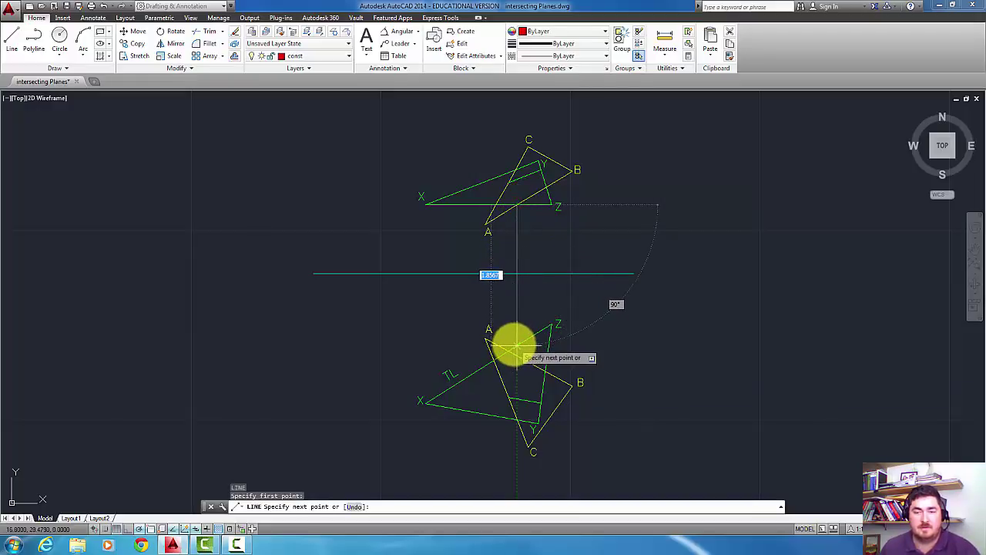
key(Escape)
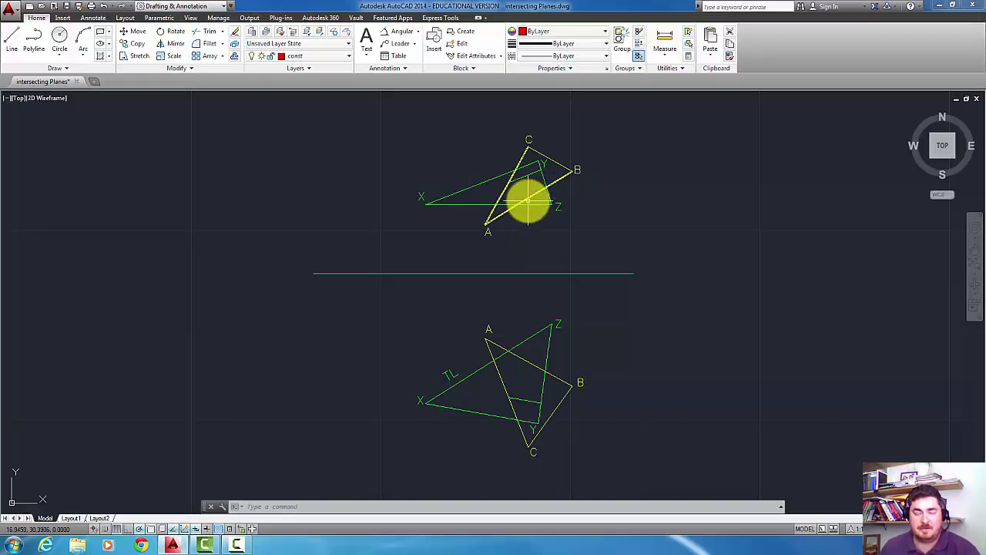
- Break edge AB in the upper view at its crossings with XZ and YZ
click(194, 67)
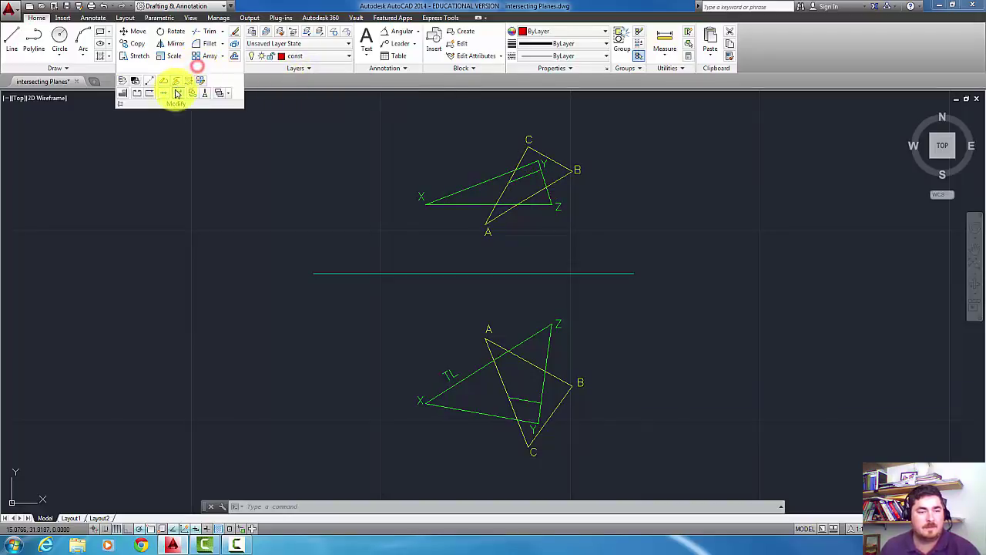
click(151, 94)
click(519, 198)
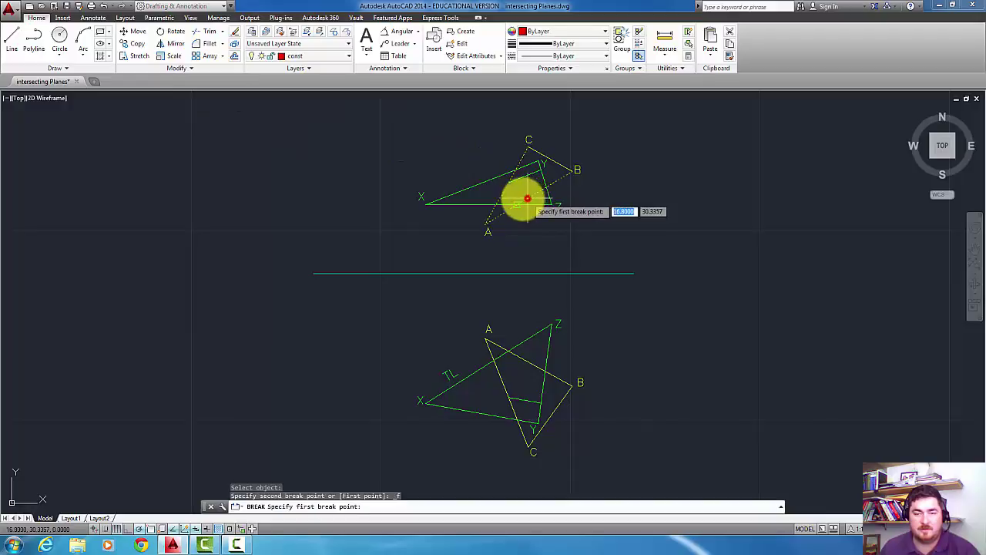
click(518, 202)
click(169, 68)
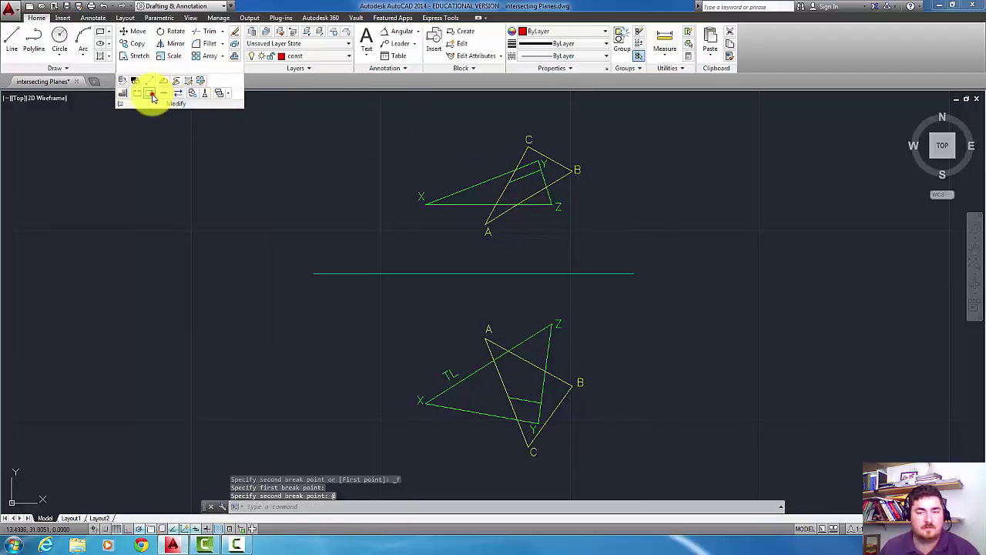
click(152, 97)
click(539, 191)
click(544, 190)
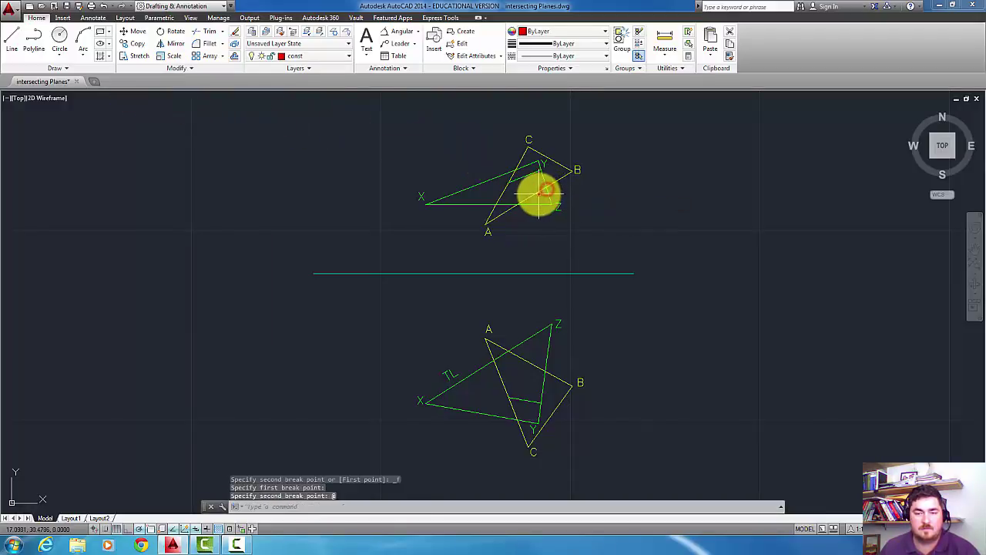
click(544, 191)
- Move the part of AB between XZ and YZ in the upper view to the Hidden layer
click(528, 193)
click(322, 57)
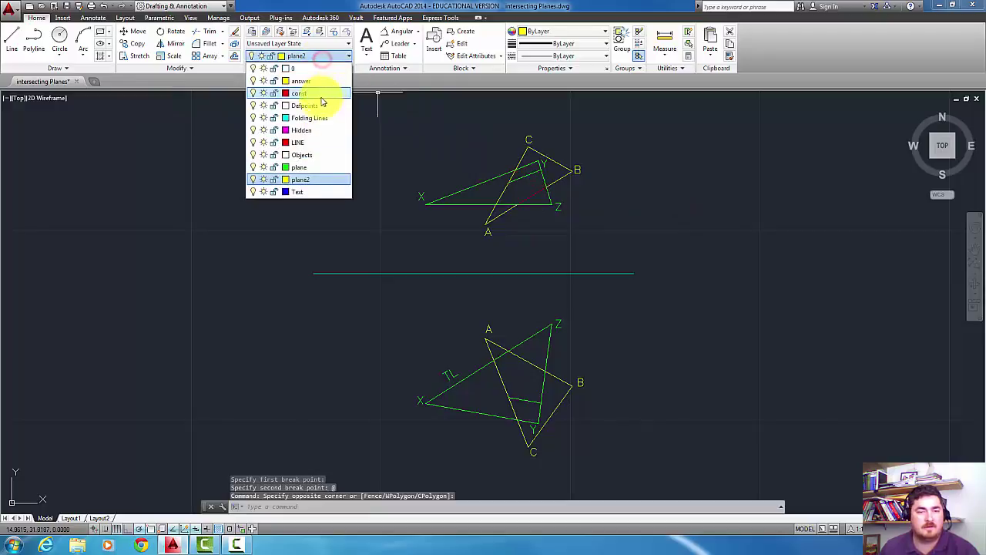
click(311, 129)
key(Escape)
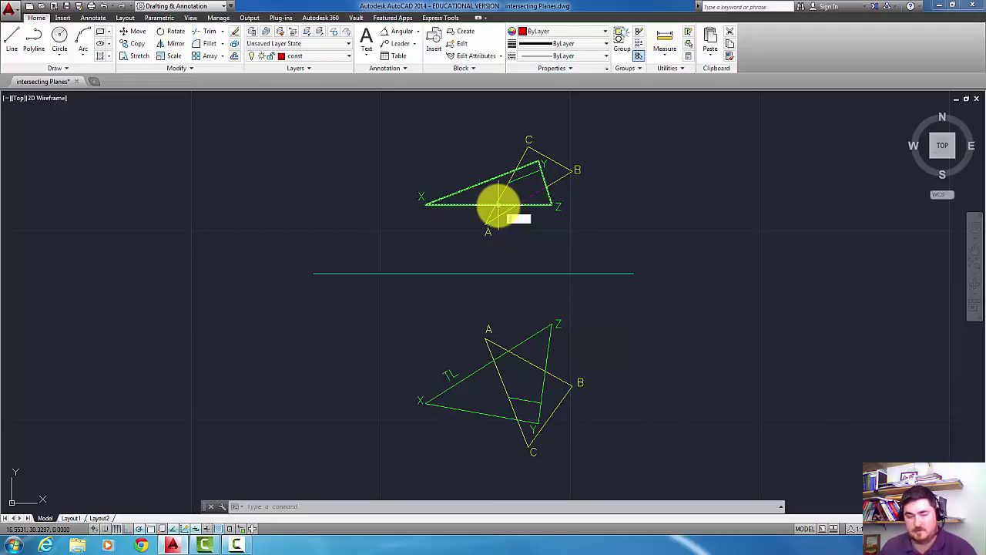
- Project the crossing of AC and XZ in the upper view vertically to the lower view to check its visibility
key(Return)
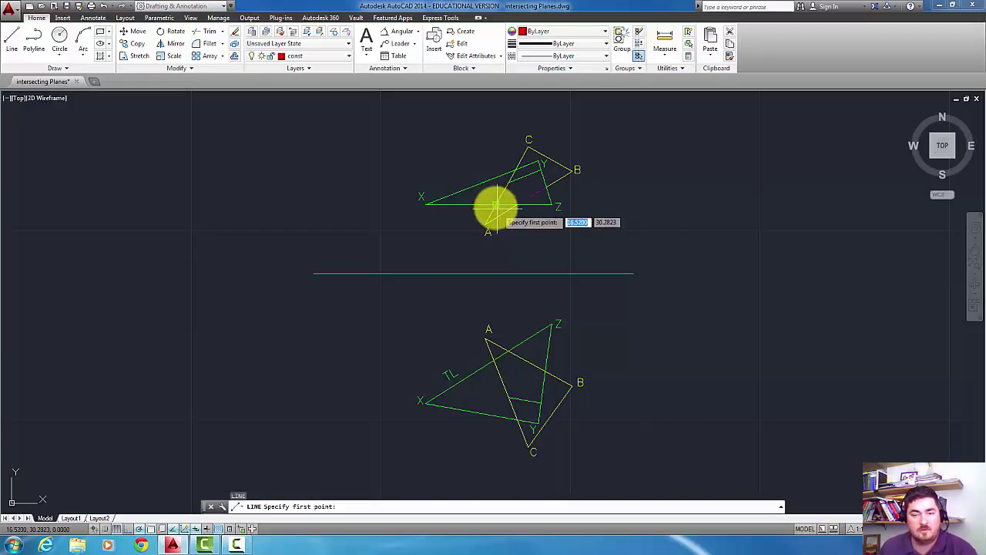
click(495, 205)
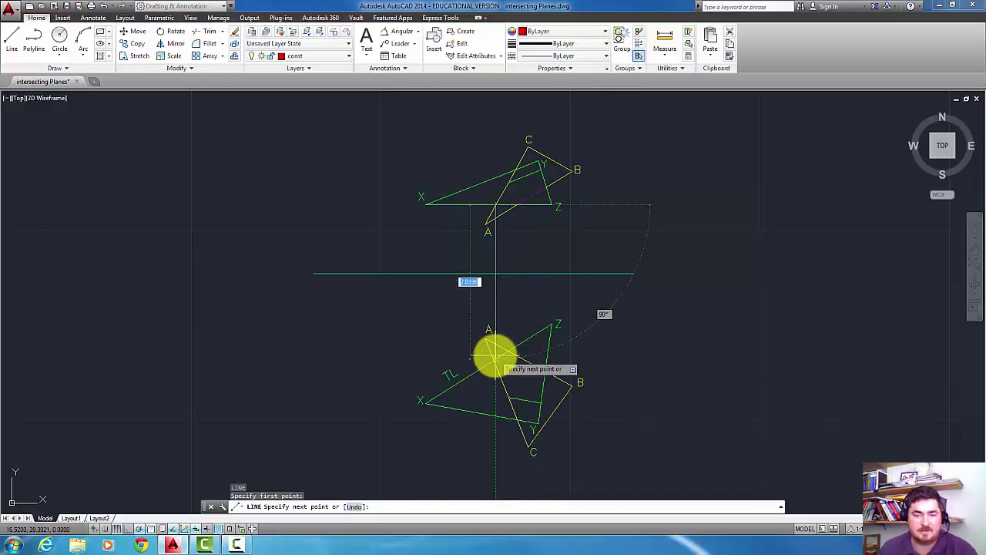
key(Escape)
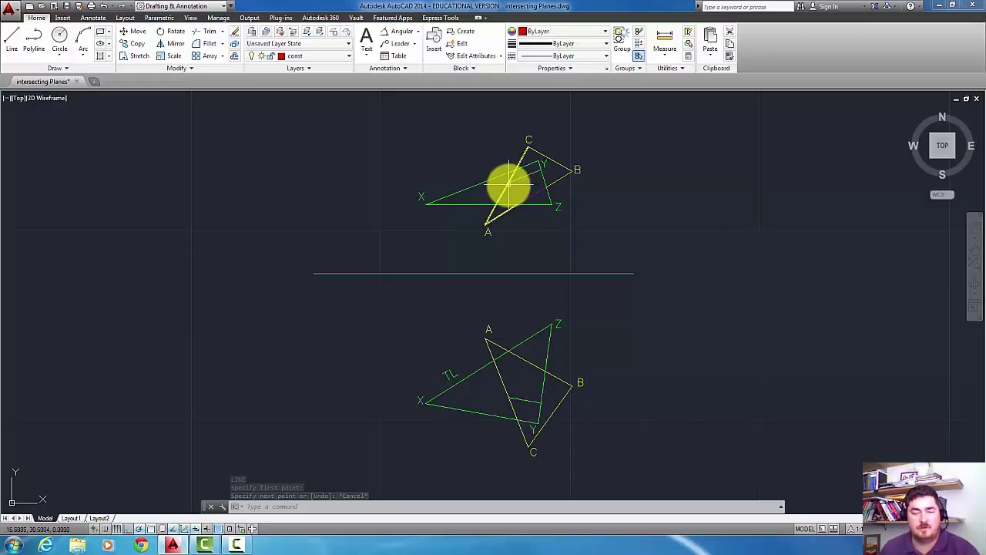
- Break edge AC in the upper view at its crossing with XZ and at the end of the intersection line
click(185, 68)
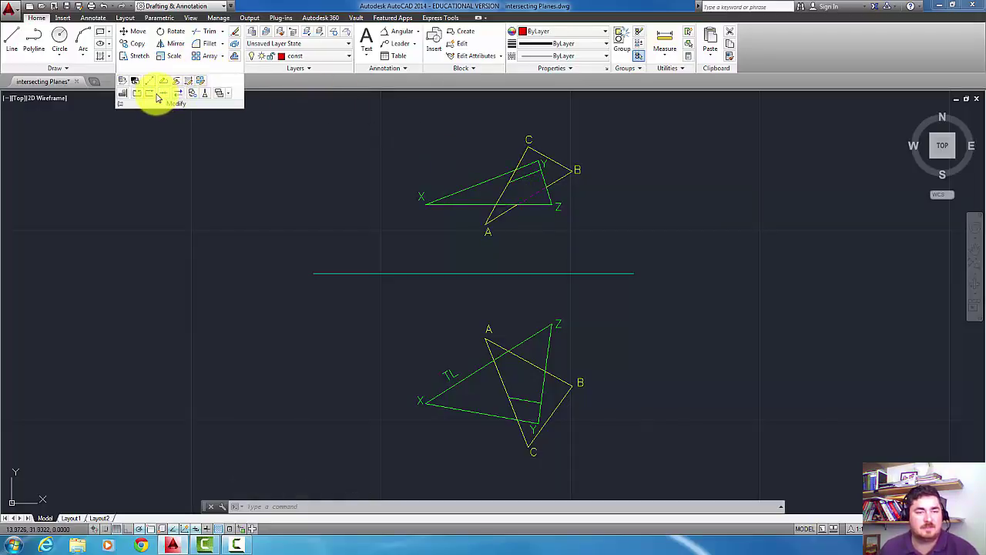
click(159, 94)
click(509, 194)
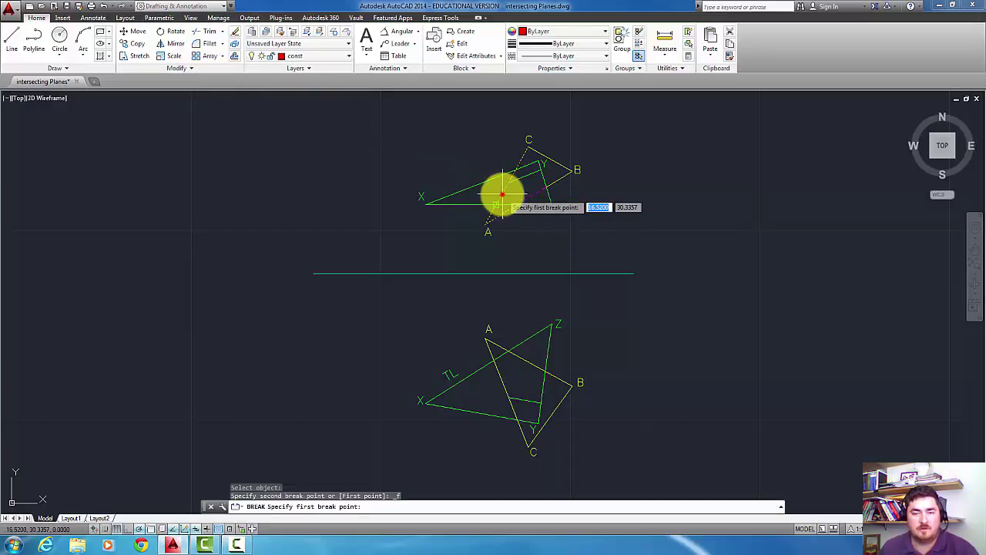
click(501, 195)
click(176, 68)
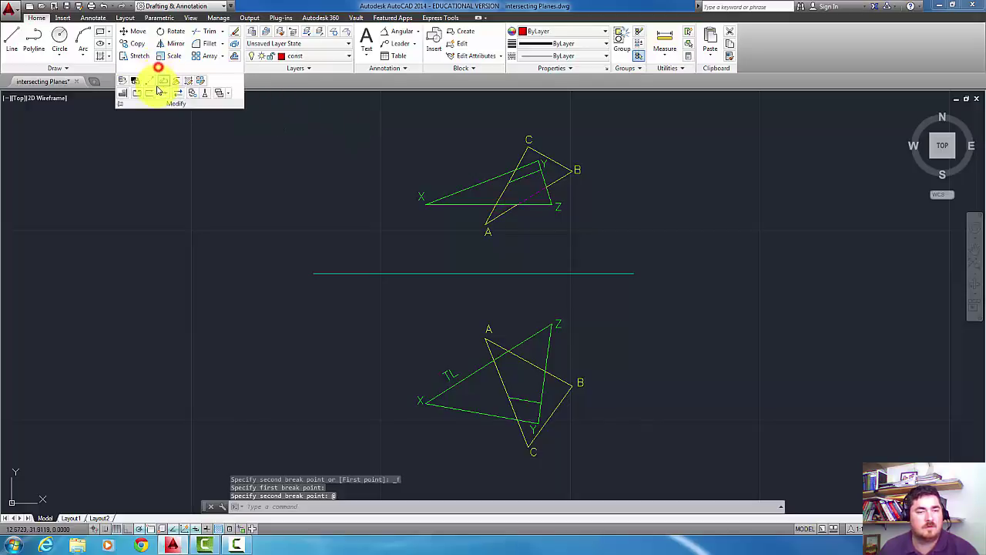
click(505, 190)
click(508, 185)
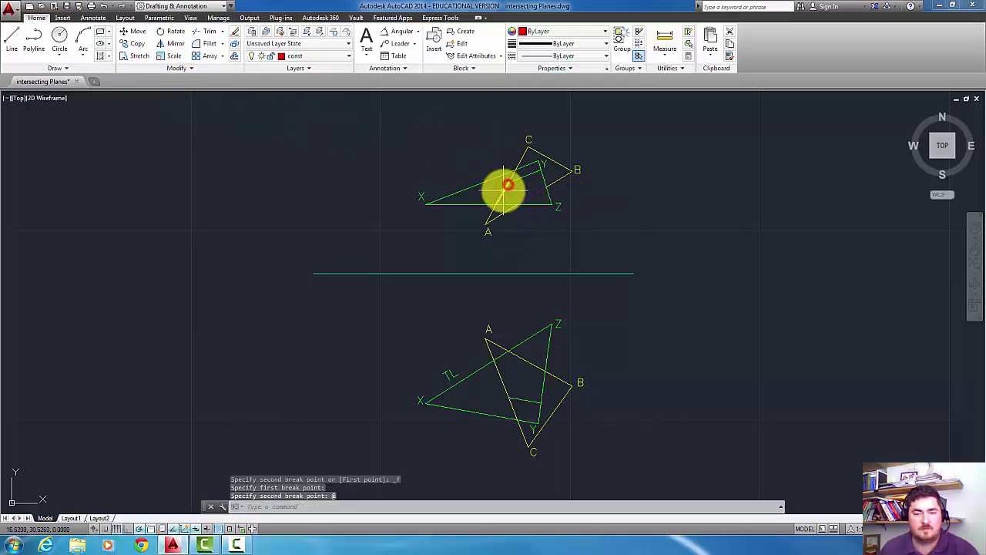
- Move the part of AC between XZ and the intersection line to the Hidden layer
click(504, 191)
click(296, 56)
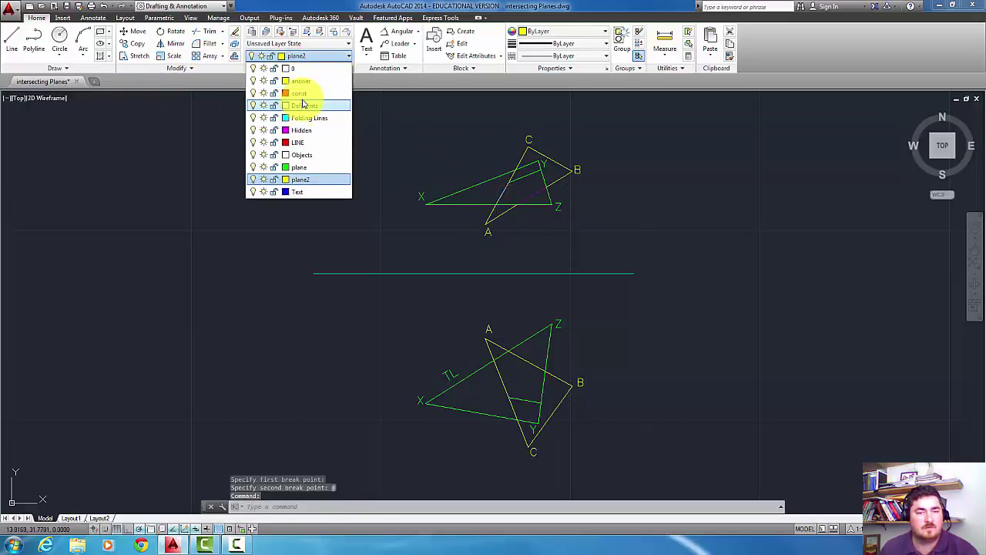
click(299, 93)
- Project the crossing of AC and XY in the upper view vertically to the lower view to check which edge is nearer
scroll(516, 181, up, 2)
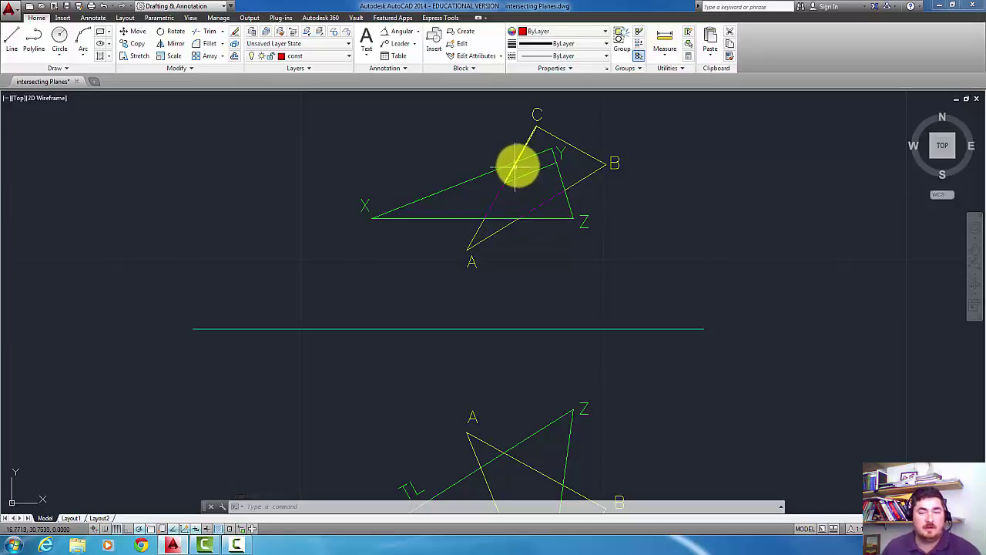
text(l)
key(Return)
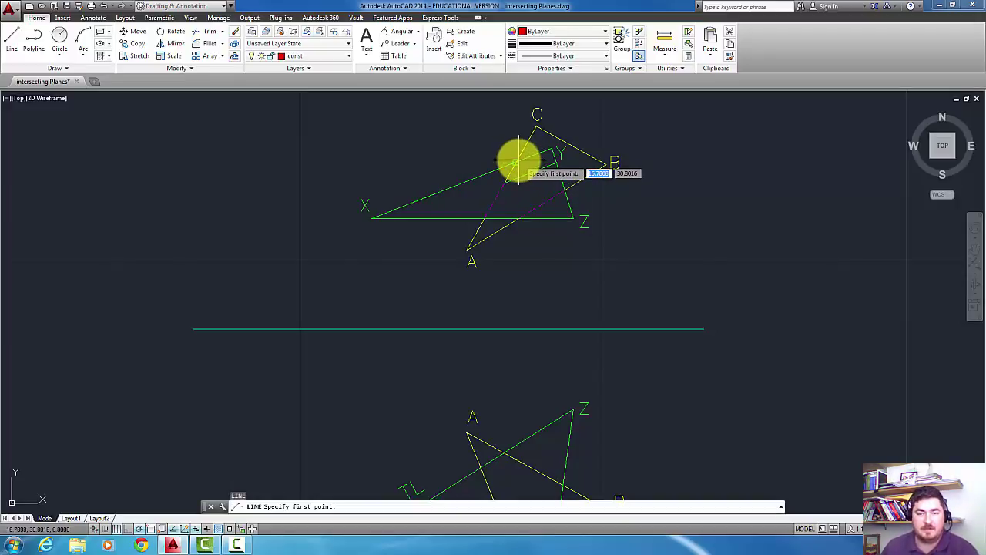
click(518, 160)
mouse_move(525, 346)
middle_down()
mouse_move(517, 213)
mouse_move(514, 341)
mouse_move(509, 309)
middle_up()
scroll(512, 340, down, 2)
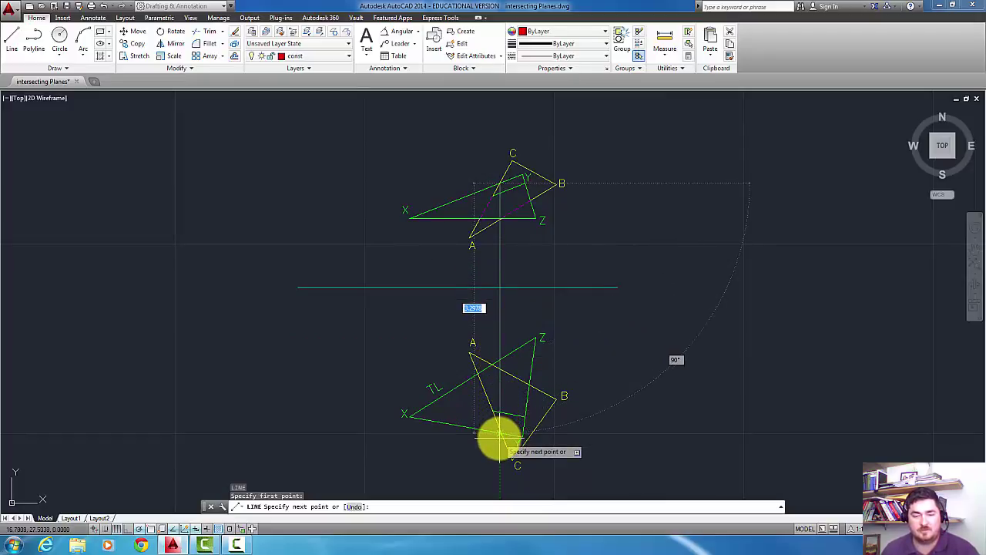
scroll(502, 431, down, 3)
scroll(501, 435, up, 10)
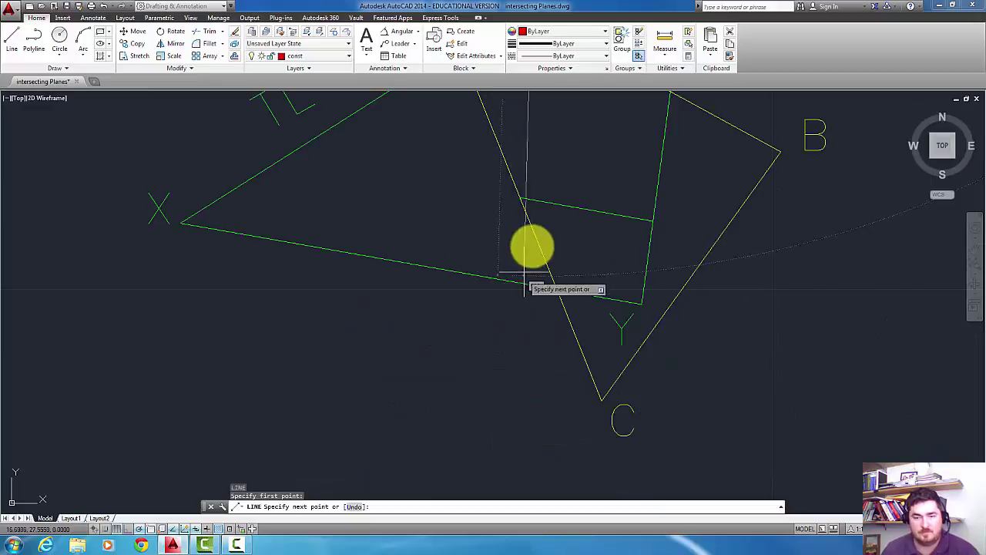
scroll(527, 289, up, 3)
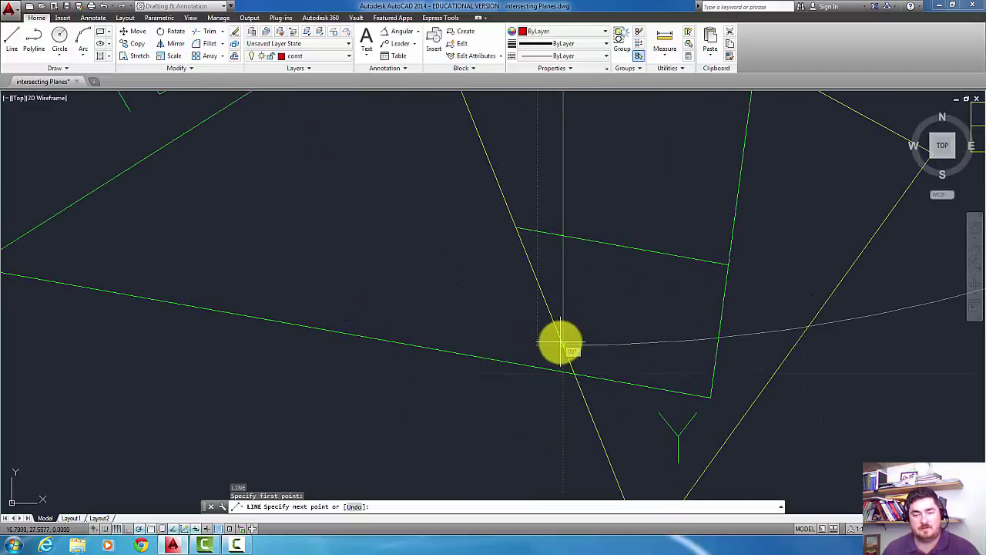
scroll(566, 347, down, 5)
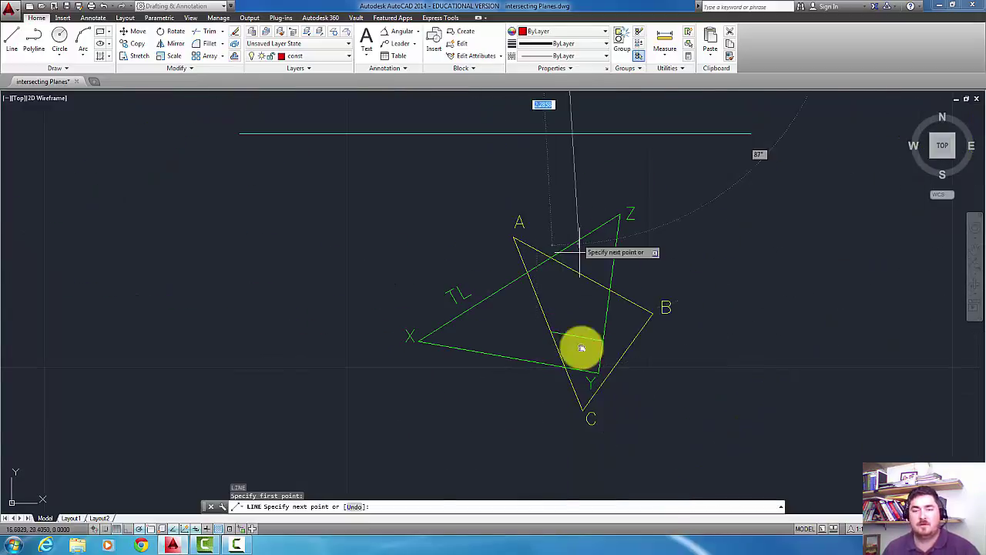
middle_drag(582, 348, 579, 455)
key(Escape)
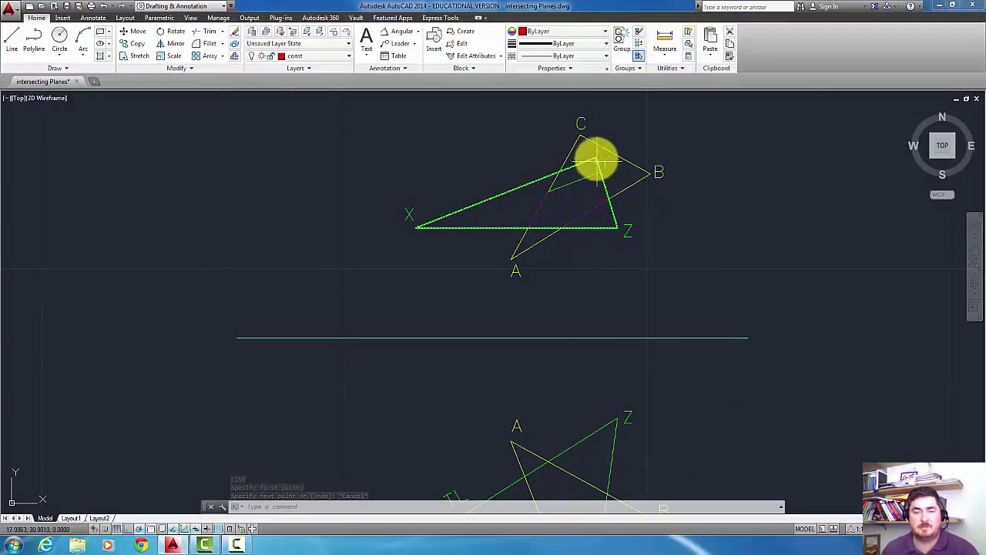
- Break triangle XYZ in the upper view where XY crosses AC and where the intersection line meets YZ
click(165, 68)
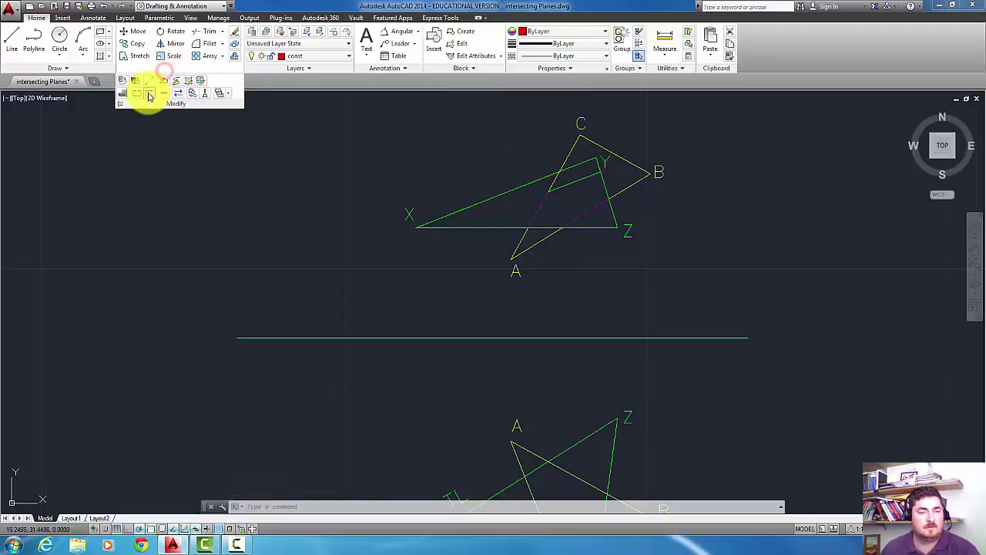
click(150, 93)
click(567, 166)
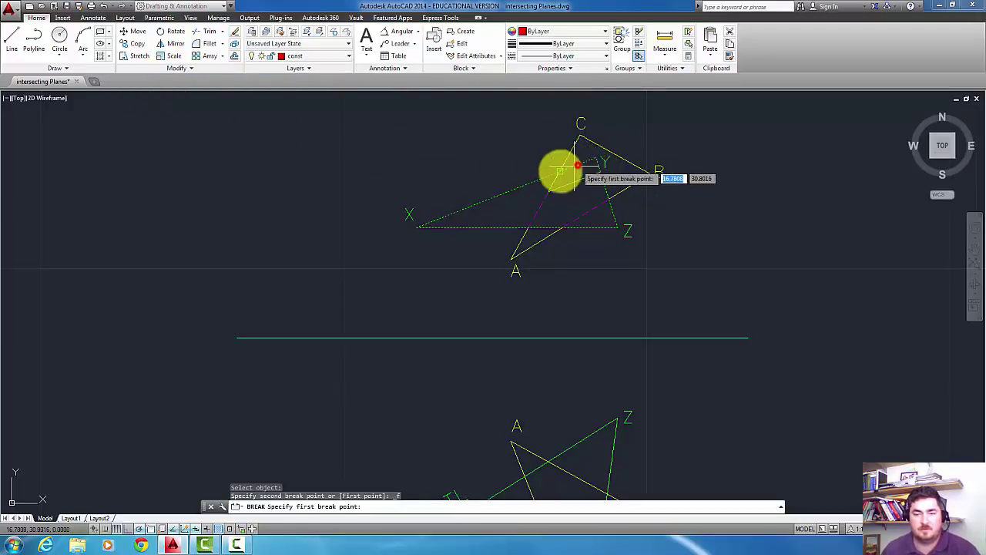
click(561, 171)
click(152, 68)
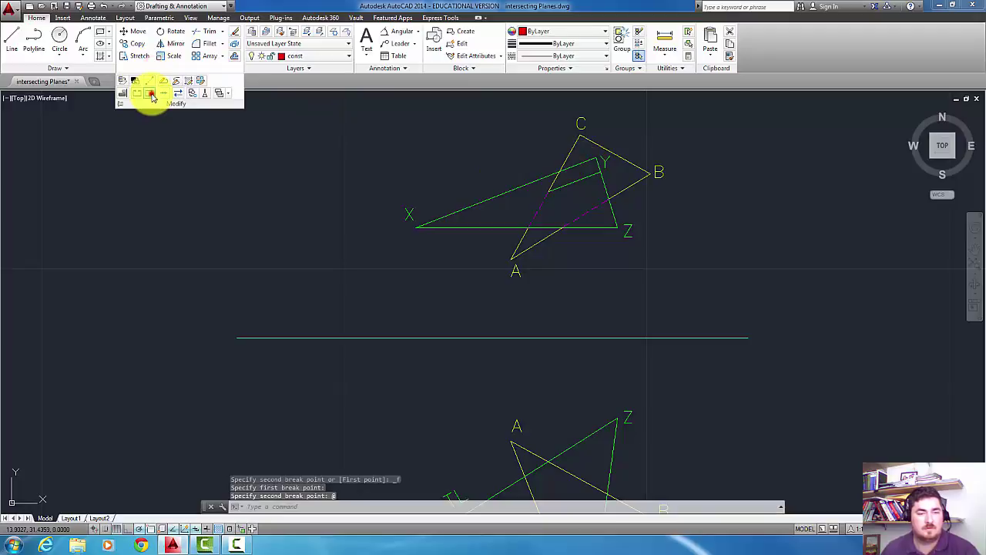
click(152, 94)
click(594, 164)
click(598, 169)
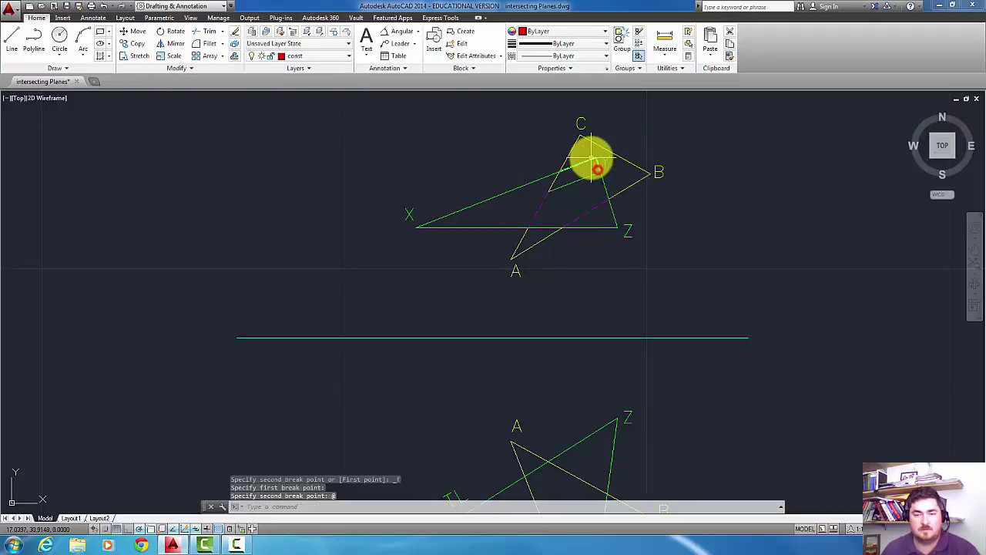
- Move the corner part of triangle XYZ around Y in the upper view to the Hidden layer
click(583, 160)
click(306, 55)
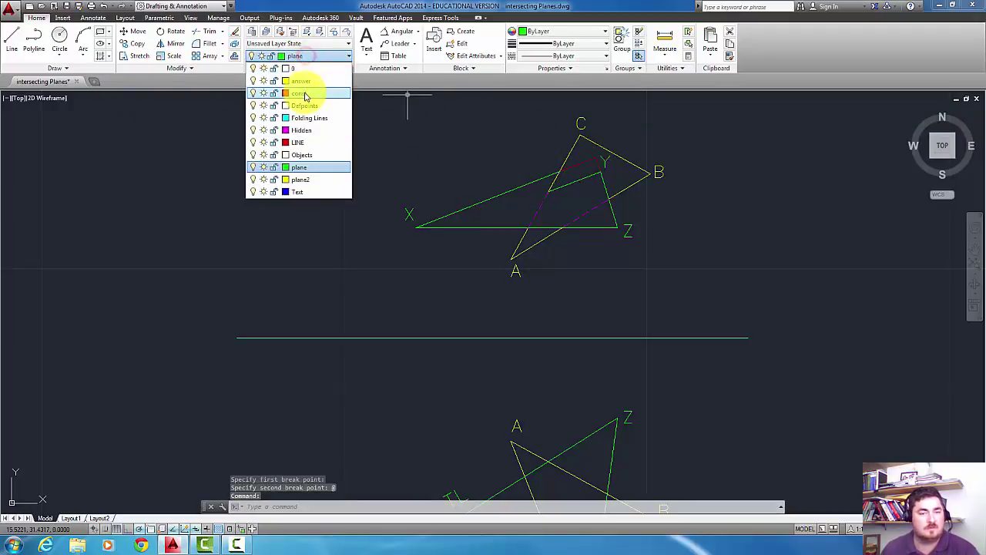
click(303, 134)
key(Escape)
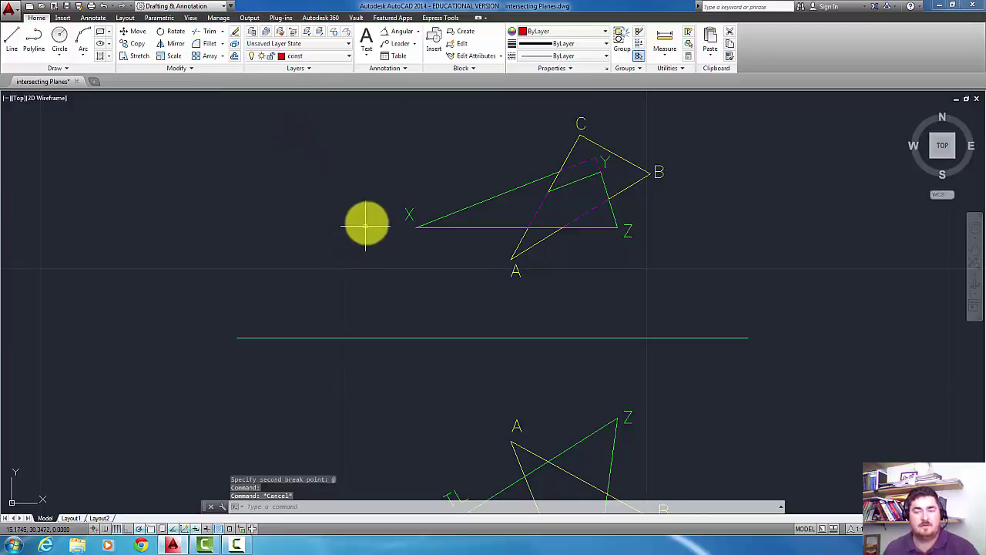
- Examine the lower view of the clean copy and the auxiliary edge view of the construction drawing to judge the lower view's visibility
middle_drag(366, 225, 366, 205)
scroll(365, 205, down, 2)
middle_drag(432, 270, 456, 188)
scroll(487, 267, up, 2)
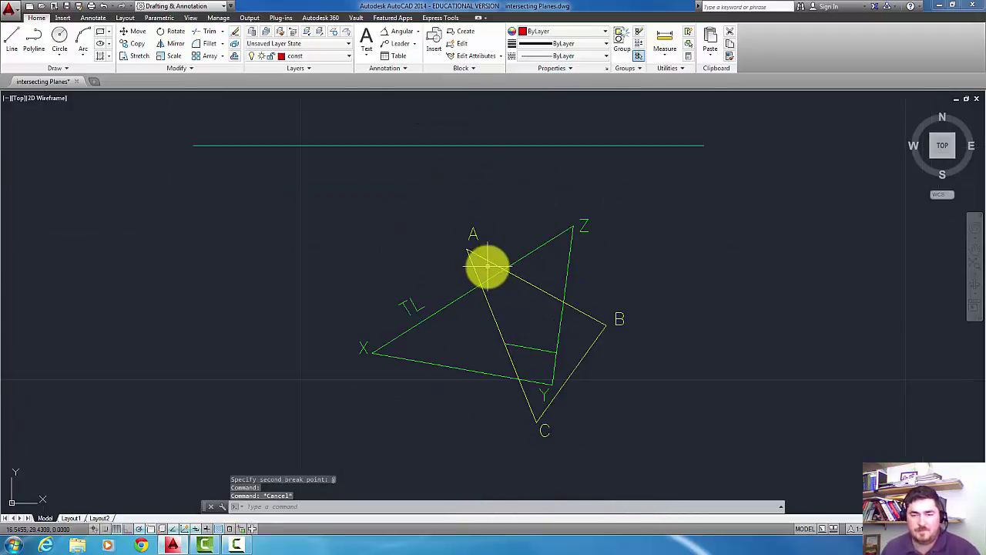
scroll(489, 266, down, 2)
middle_drag(527, 256, 479, 316)
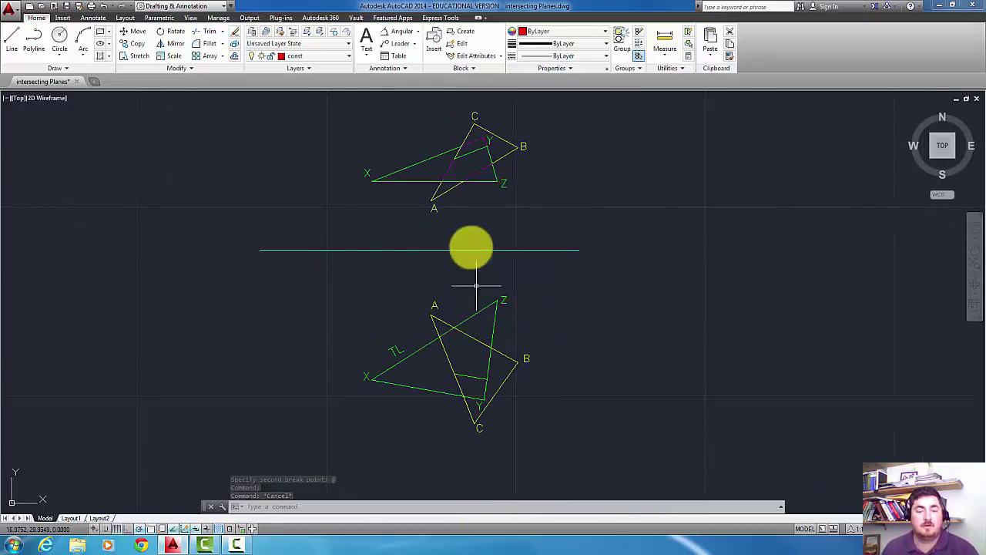
scroll(471, 208, down, 2)
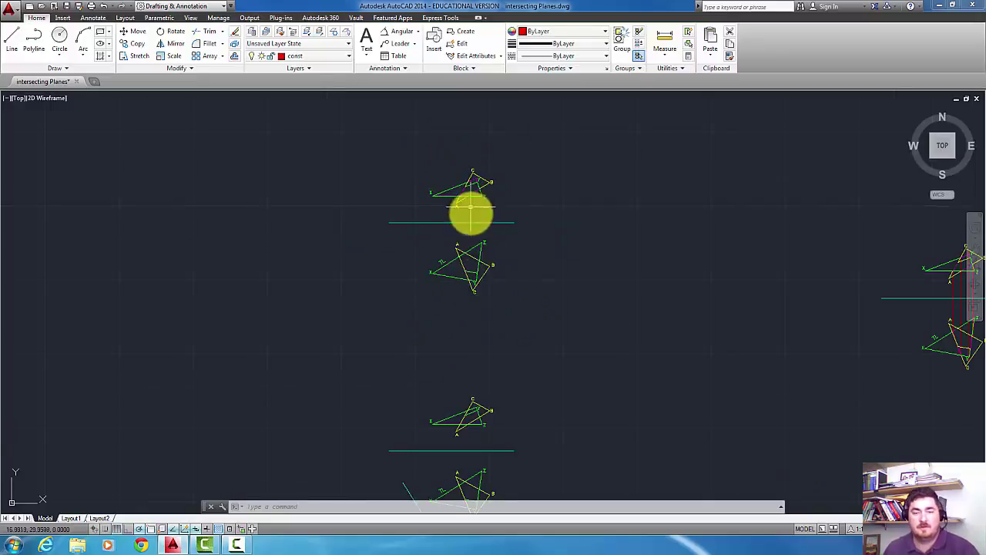
middle_drag(491, 277, 510, 117)
scroll(458, 358, up, 1)
mouse_move(458, 350)
middle_down()
mouse_move(491, 227)
mouse_move(455, 337)
mouse_move(511, 220)
middle_up()
scroll(477, 294, up, 2)
scroll(477, 293, up, 2)
scroll(422, 285, down, 2)
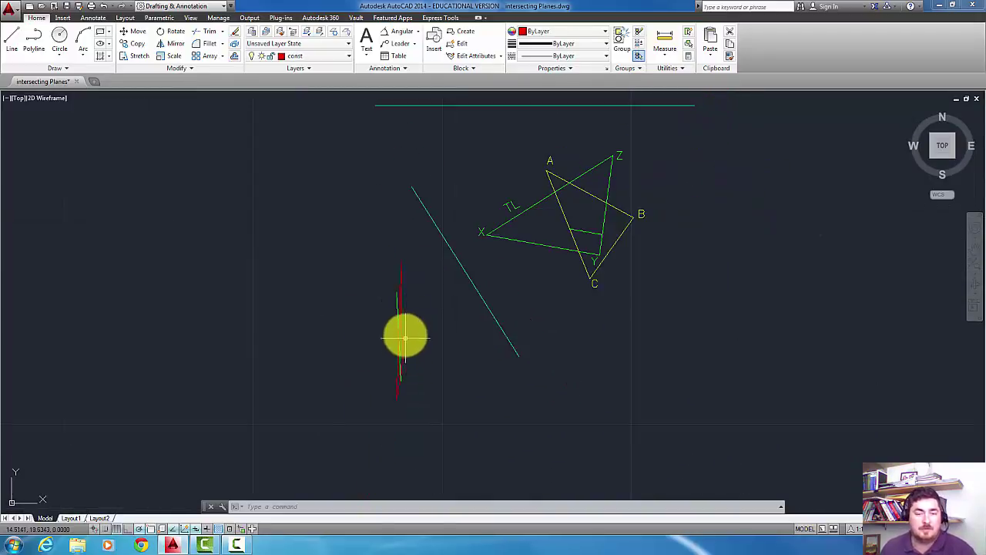
scroll(406, 336, up, 2)
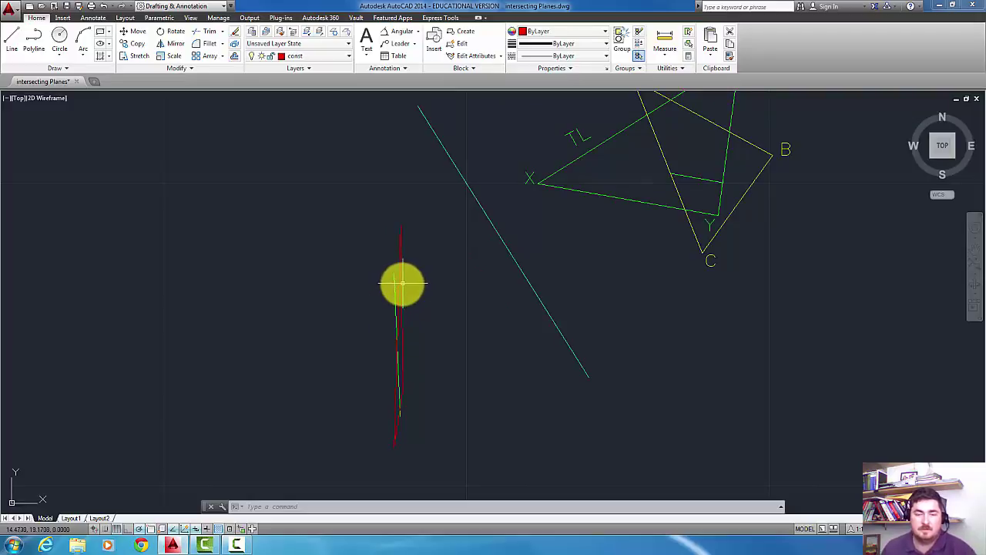
- Move the edges of triangle ABC in the auxiliary edge view to the plane2 layer
click(394, 258)
click(400, 414)
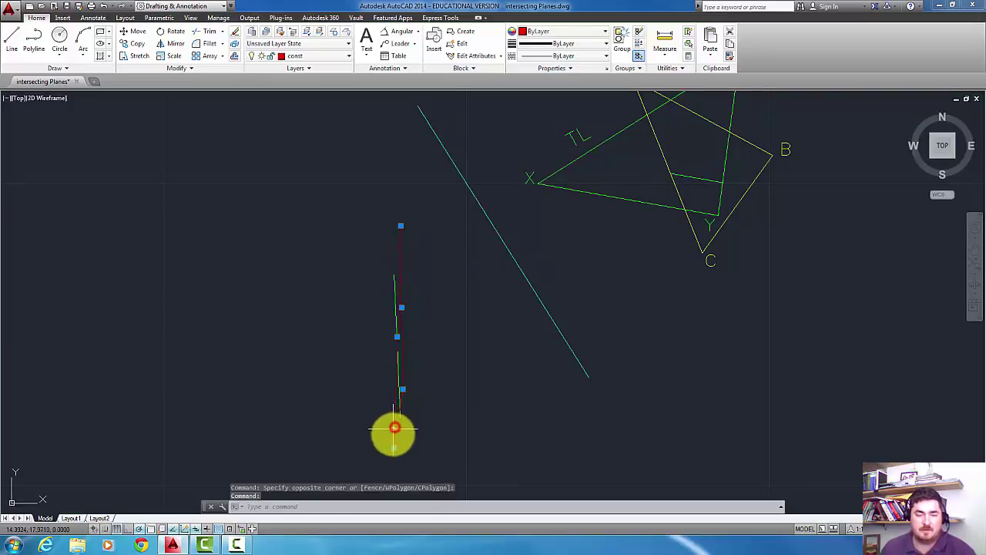
click(396, 426)
click(336, 62)
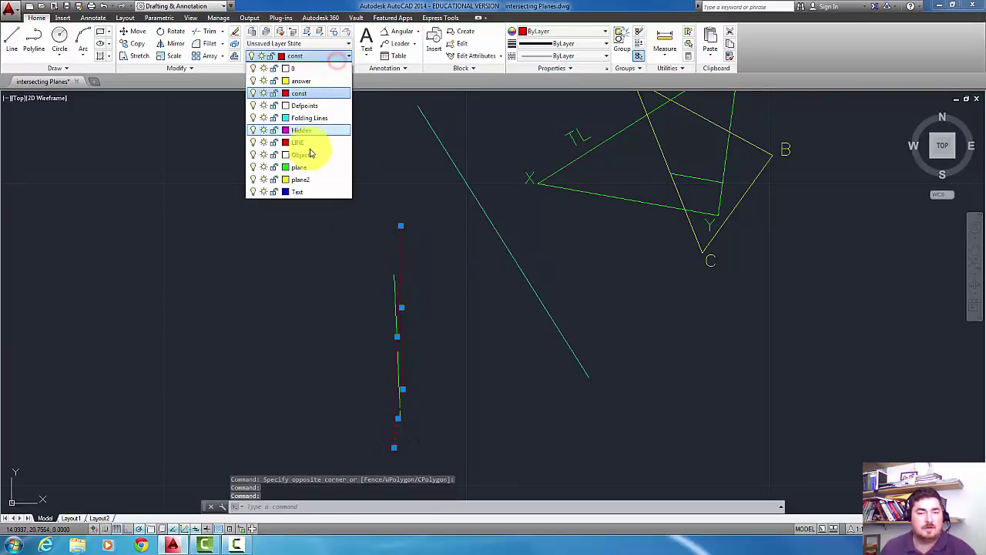
click(308, 177)
key(Escape)
key(Escape)
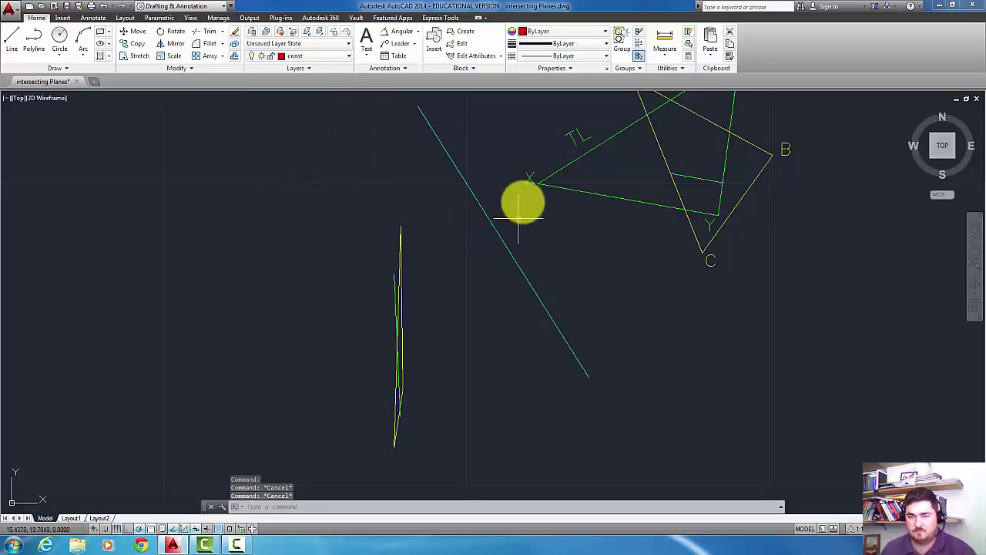
- Break edge XZ in the construction drawing's lower view where it crosses AC and AB
middle_drag(521, 203, 503, 248)
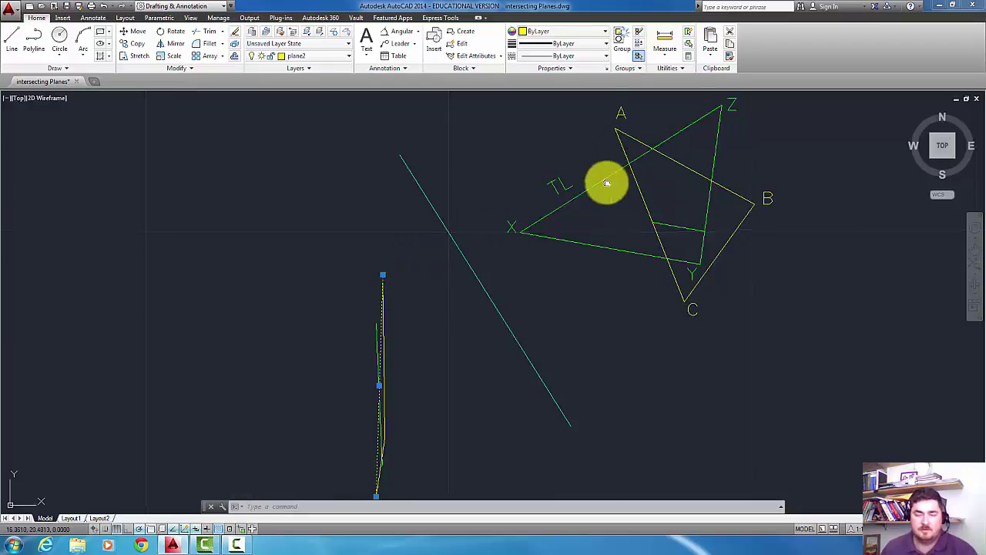
mouse_move(606, 183)
middle_down()
mouse_move(581, 231)
mouse_move(595, 221)
middle_up()
key(Escape)
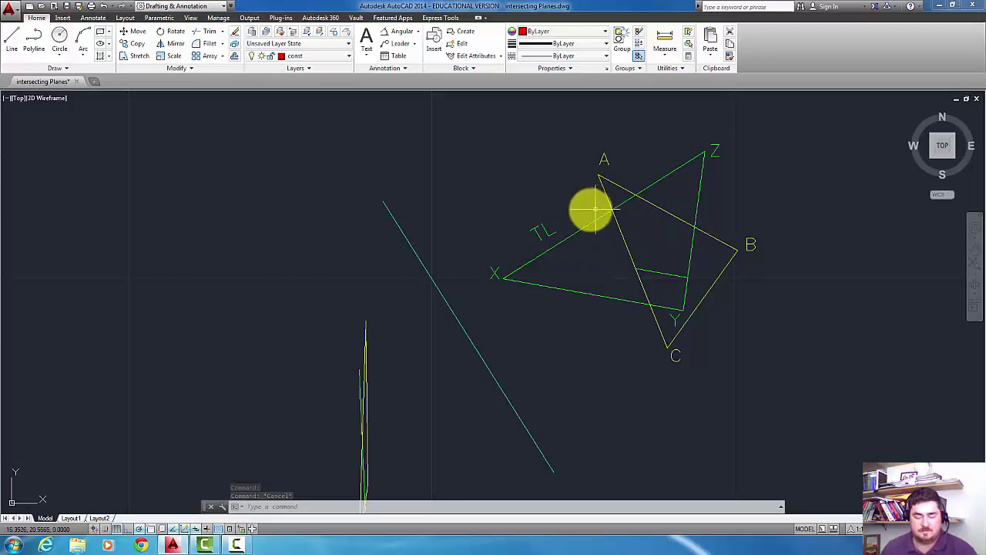
click(204, 68)
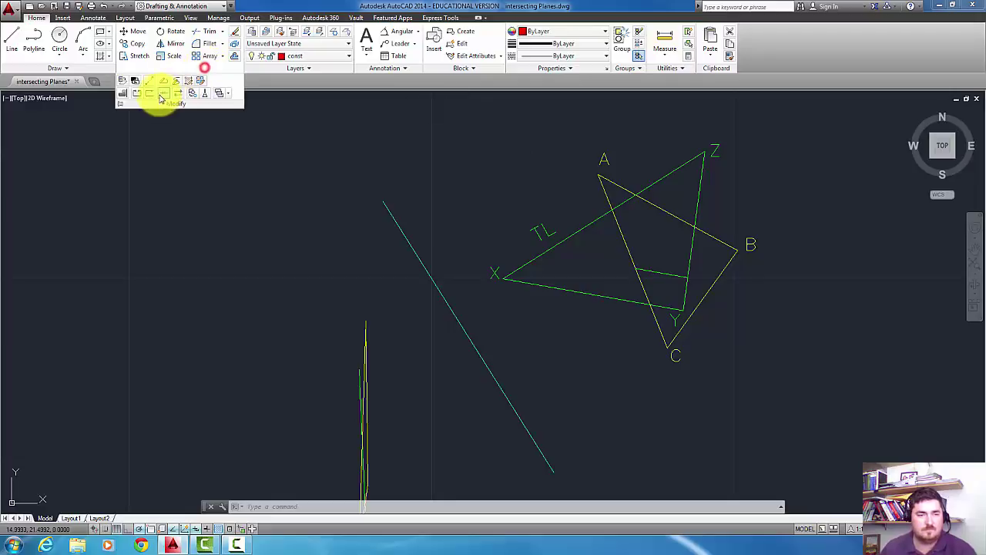
click(150, 93)
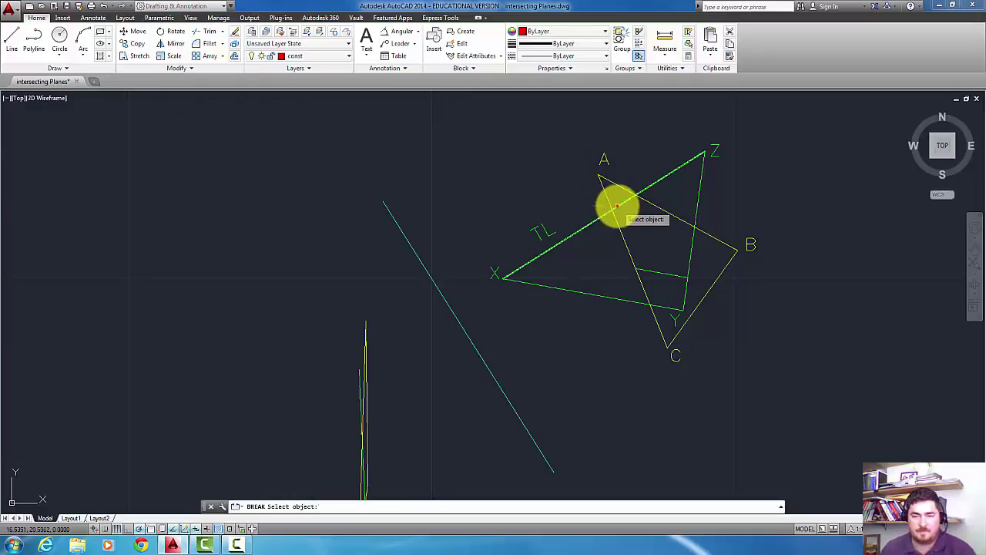
click(616, 206)
click(616, 205)
click(204, 68)
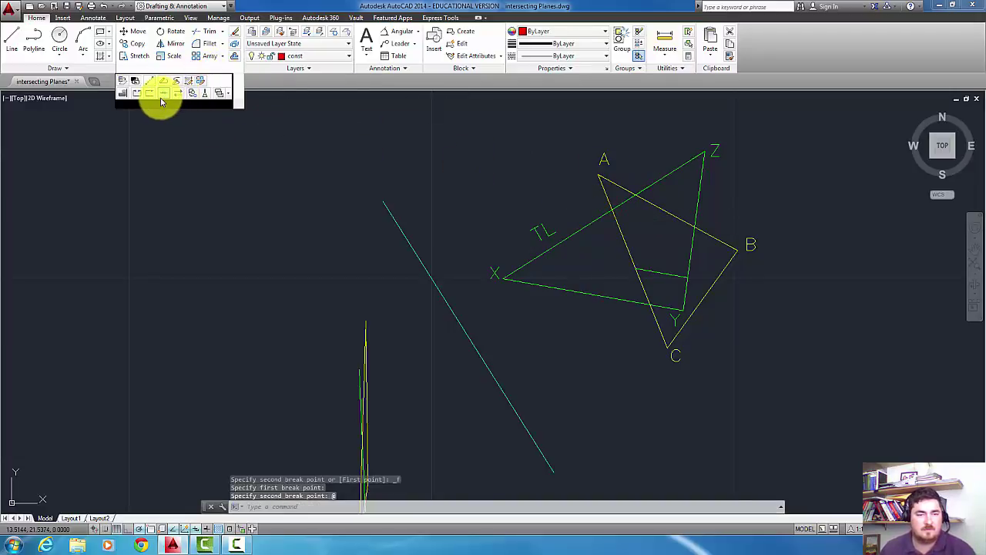
click(155, 96)
click(624, 198)
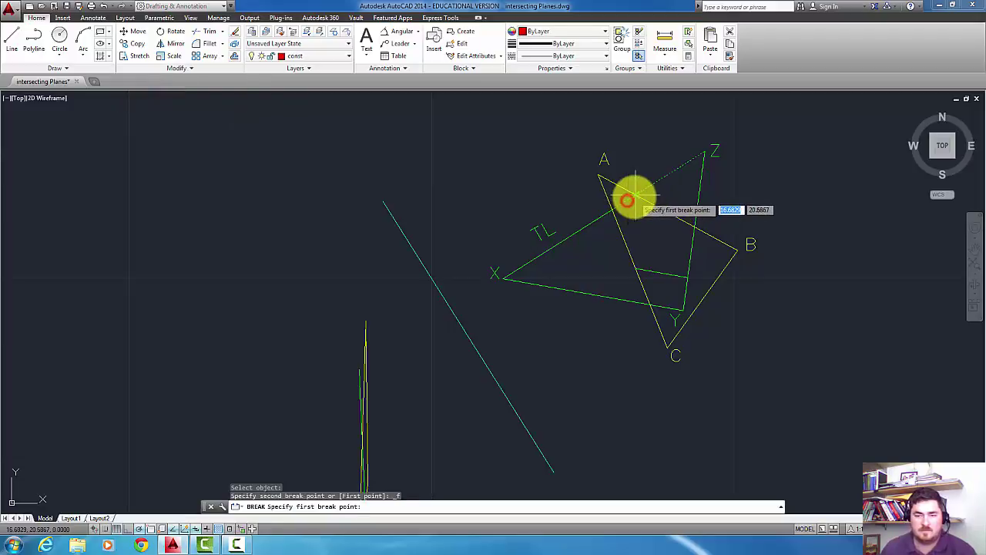
click(633, 198)
- Move the piece of XZ between AC and AB in the lower view to the Hidden layer
click(309, 59)
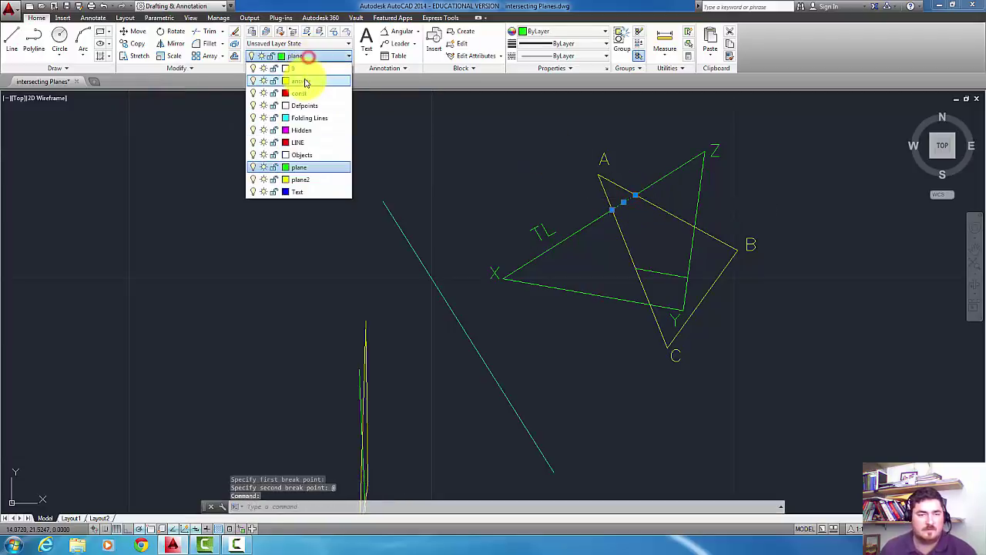
click(303, 133)
key(Escape)
- Break edge YZ in the construction drawing's lower view where it crosses AB and where the intersection line meets it
middle_drag(501, 217, 471, 171)
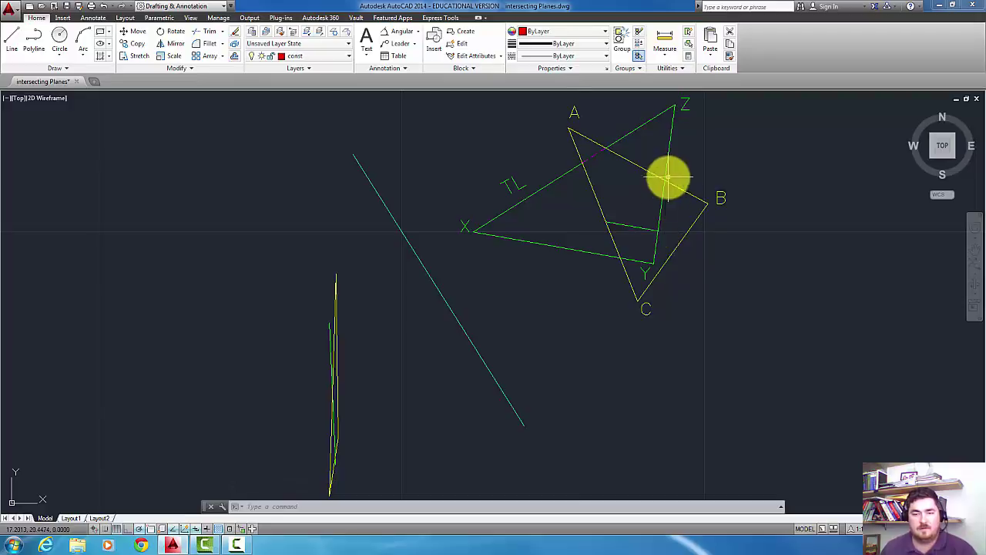
click(188, 69)
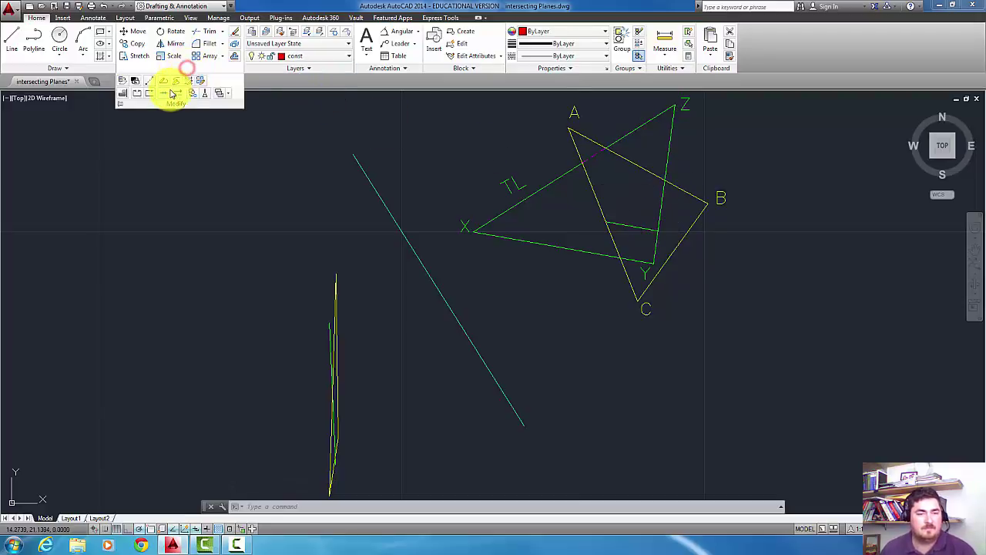
click(149, 94)
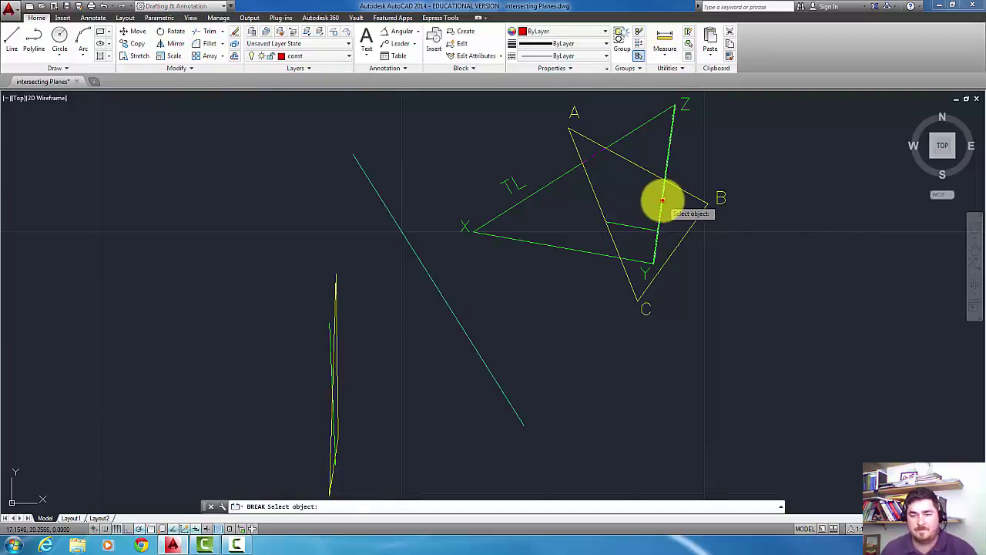
click(662, 189)
click(665, 178)
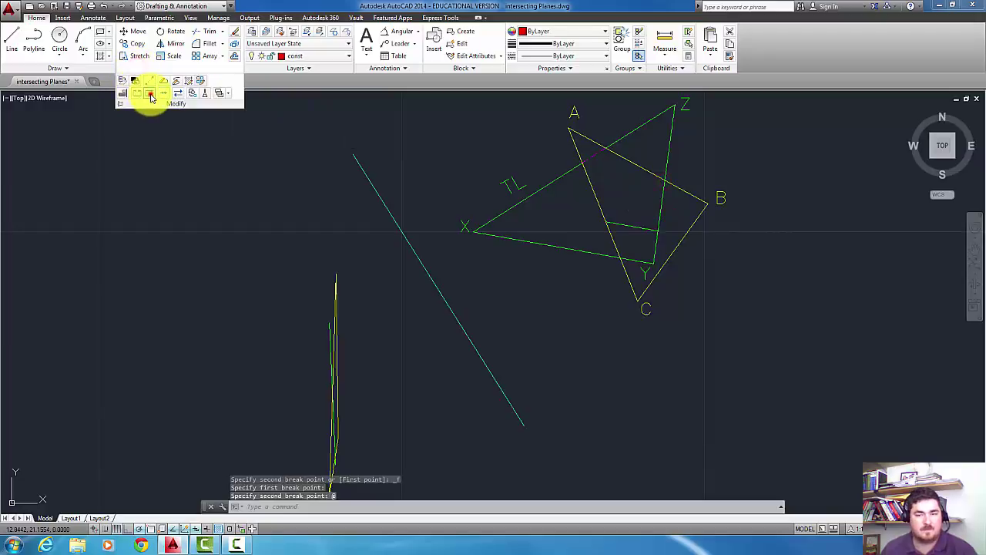
click(152, 94)
click(661, 218)
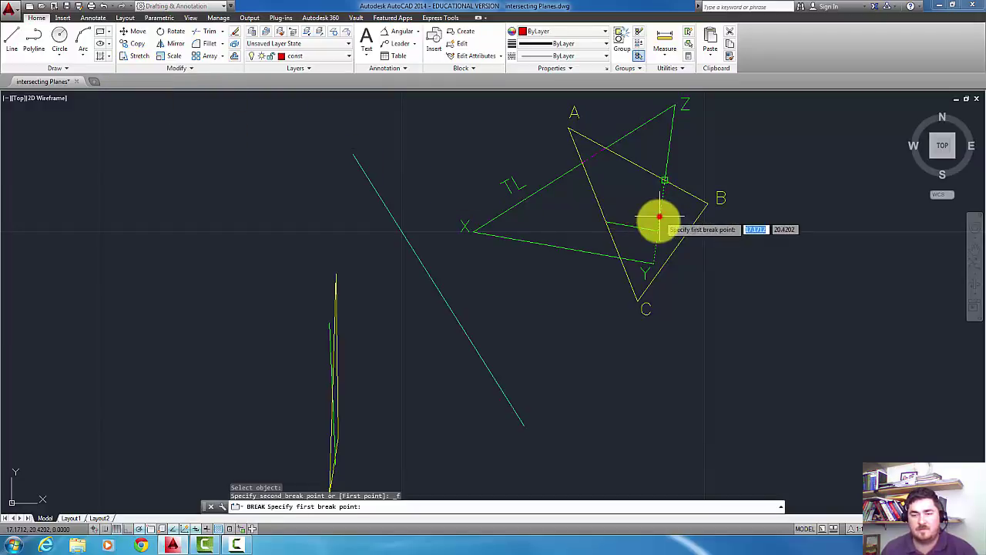
click(657, 228)
- Move the piece of YZ between AB and the intersection line in the lower view to the Hidden layer
click(664, 217)
click(650, 208)
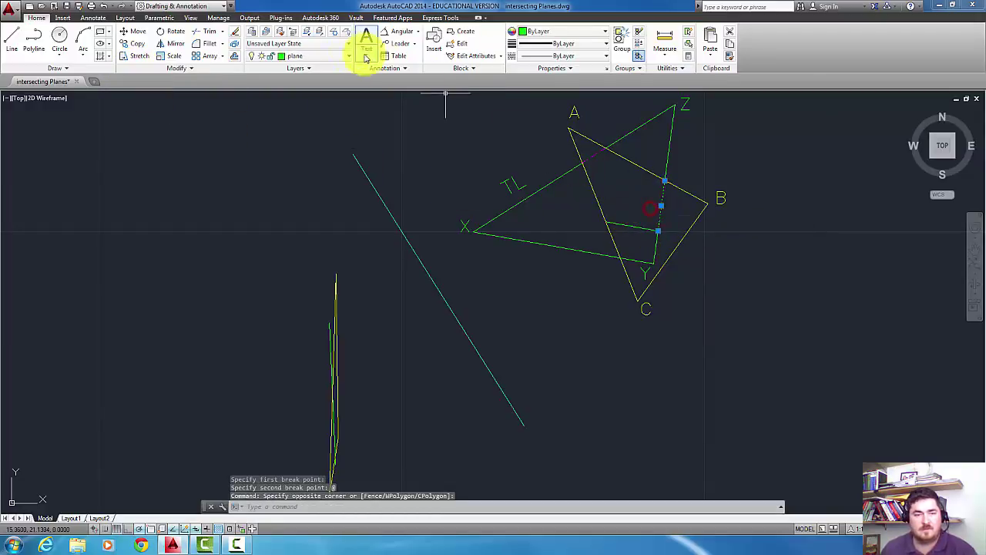
click(327, 59)
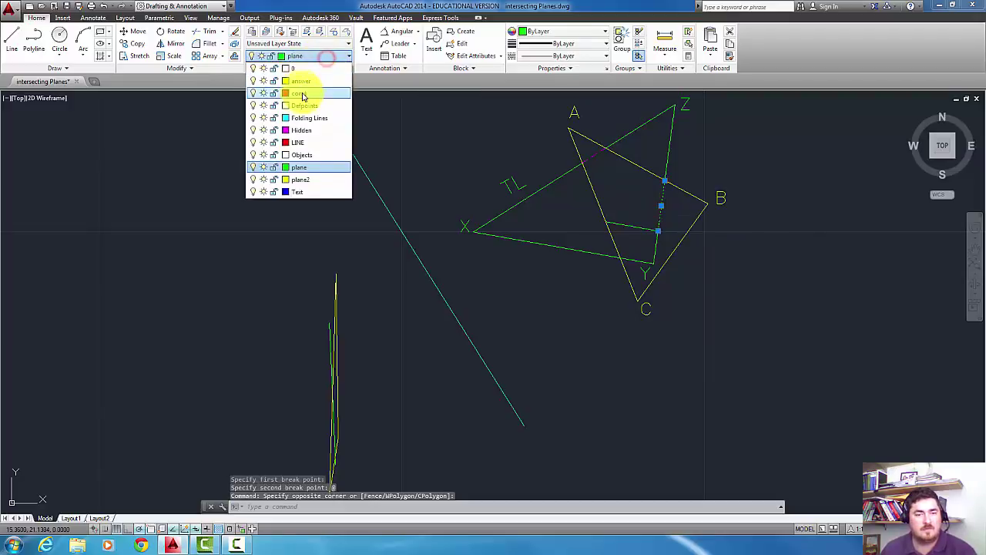
click(302, 133)
key(Escape)
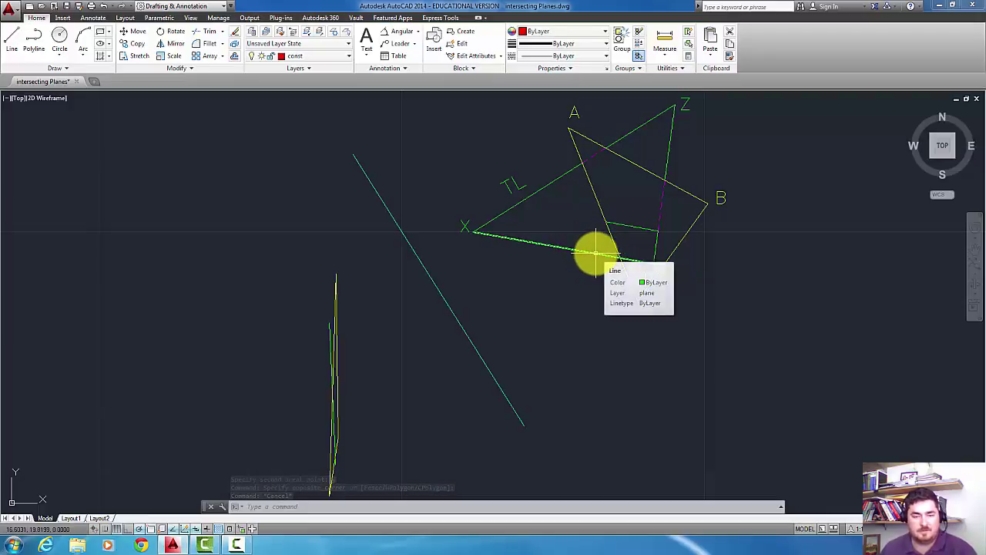
key(Escape)
key(Escape)
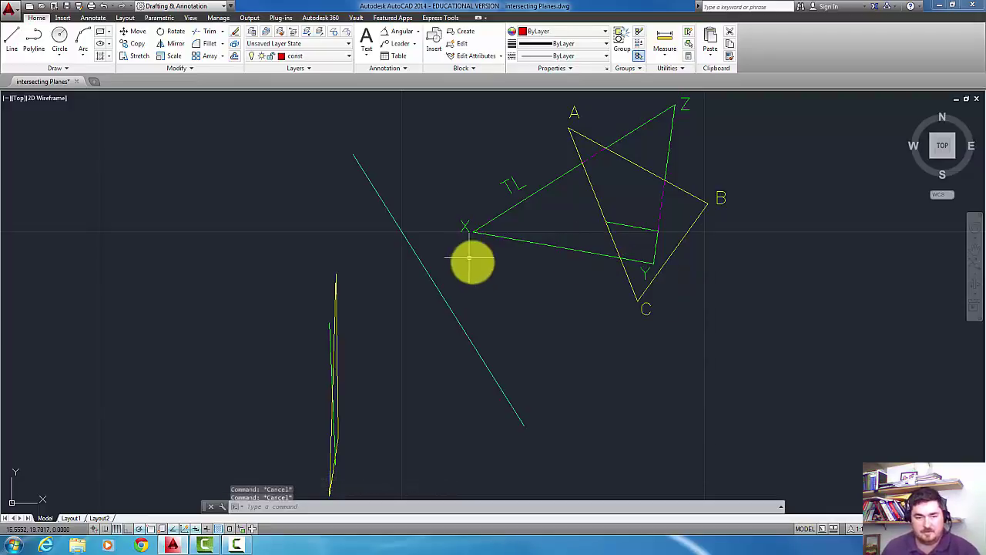
text(uc)
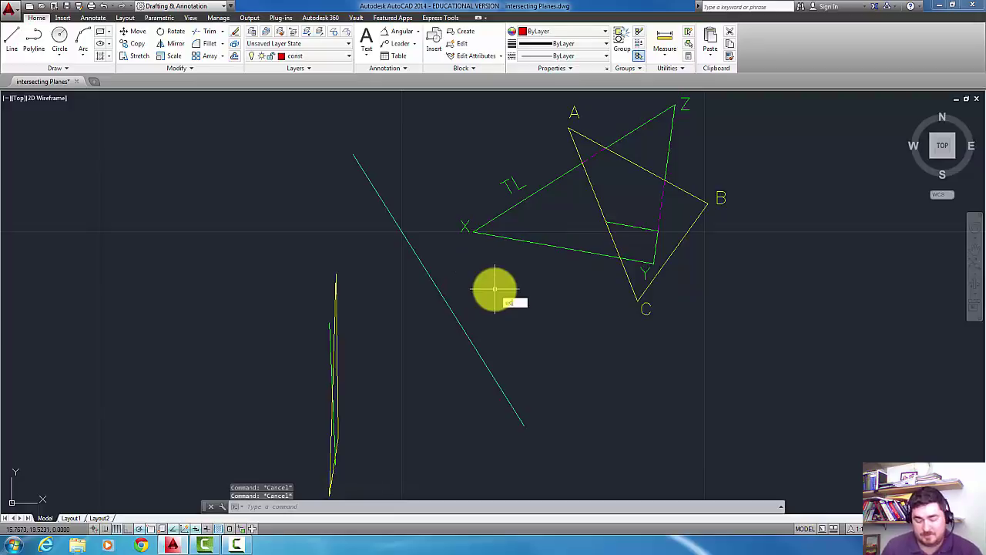
text(s)
key(Return)
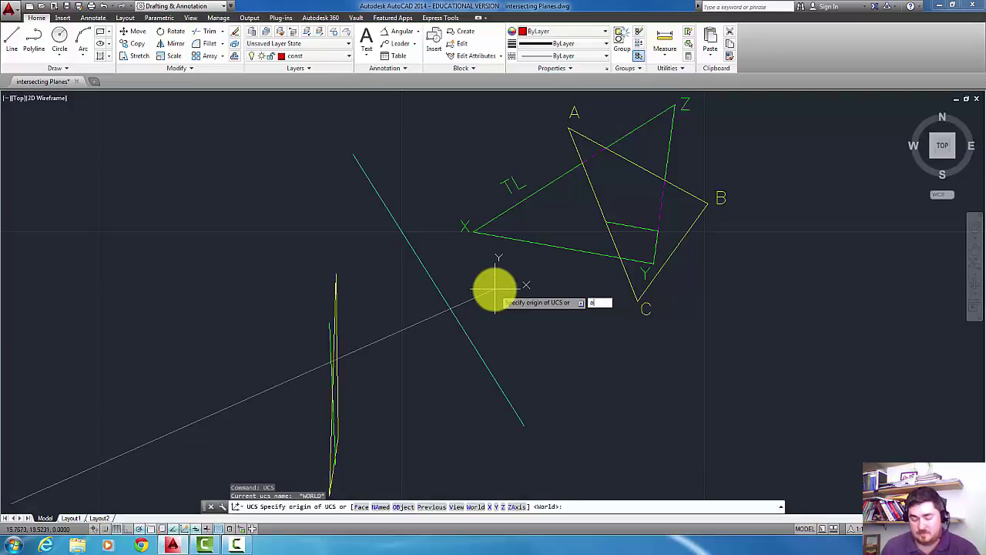
key(Return)
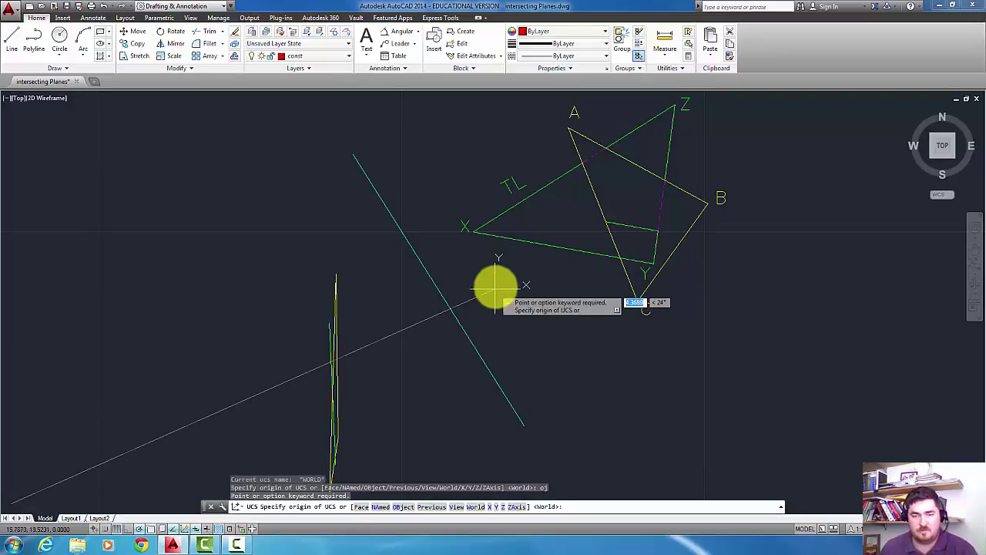
key(Escape)
- Project the crossing of AC and XY in the lower view vertically to the upper view to check which edge is nearer
scroll(528, 249, down, 4)
mouse_move(545, 197)
middle_down()
mouse_move(543, 299)
mouse_move(540, 250)
middle_up()
scroll(548, 285, up, 2)
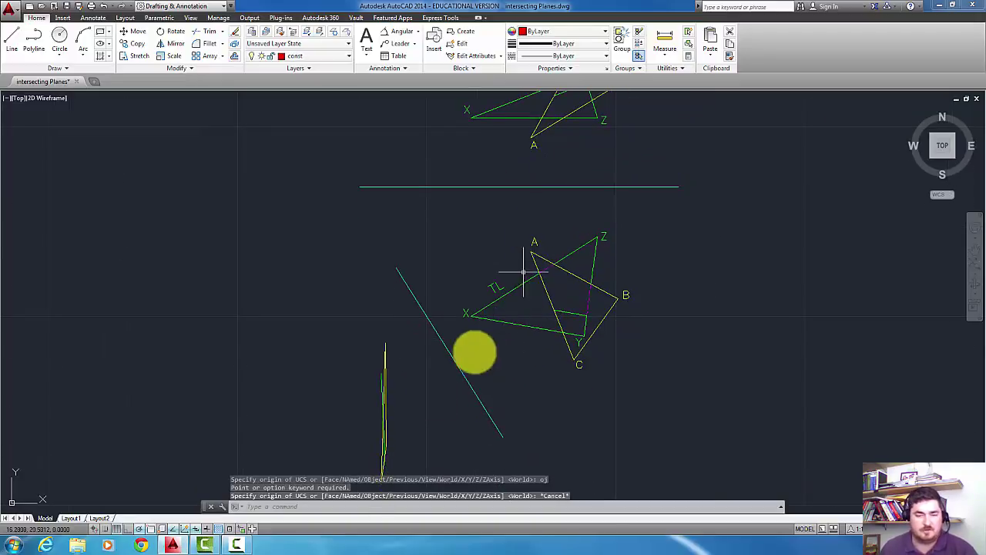
middle_drag(565, 203, 561, 224)
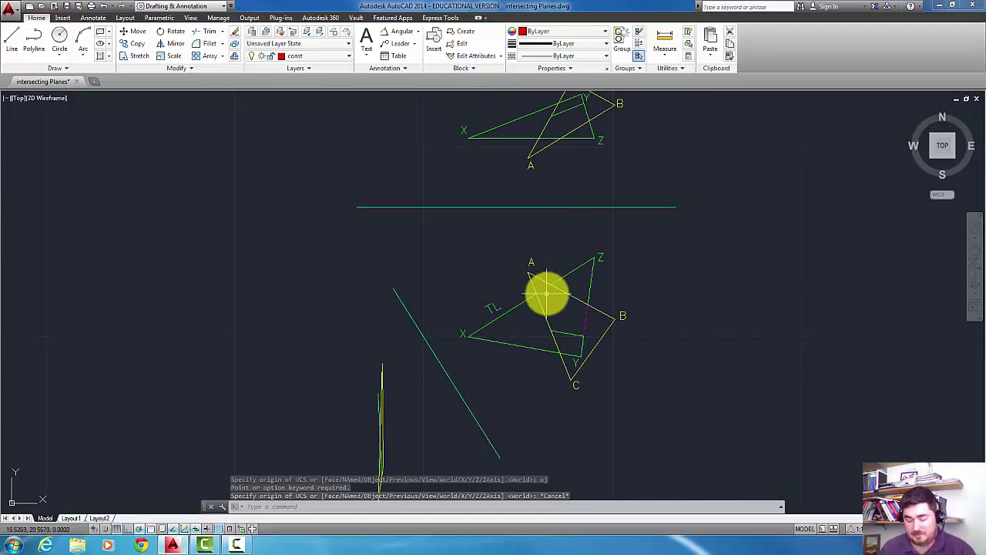
text(l)
key(Return)
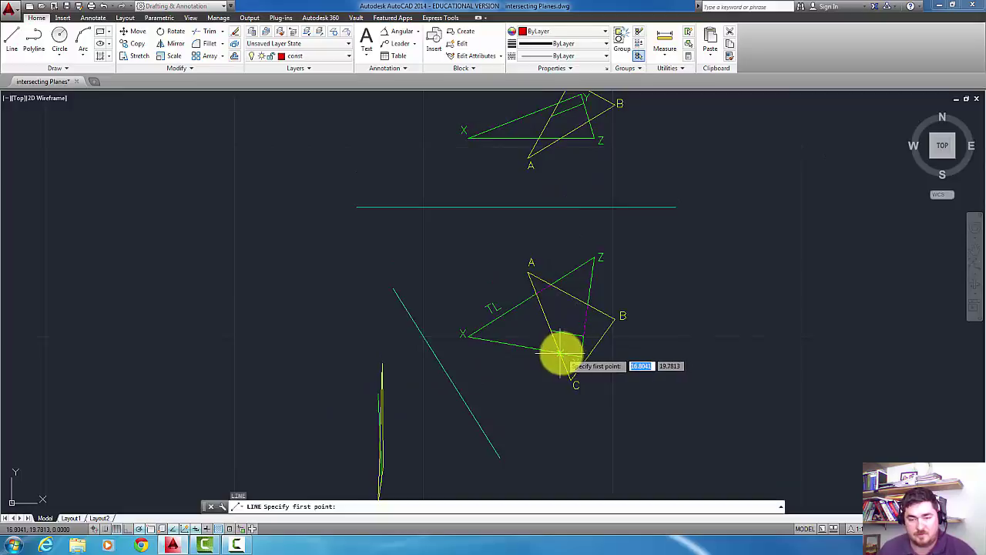
click(560, 353)
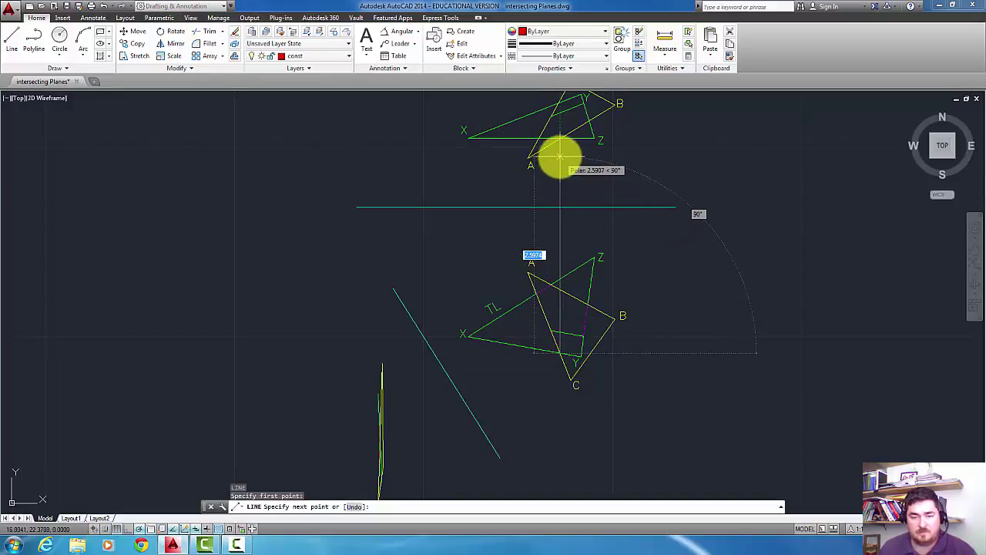
middle_drag(563, 159, 563, 315)
scroll(568, 203, up, 2)
scroll(569, 195, up, 2)
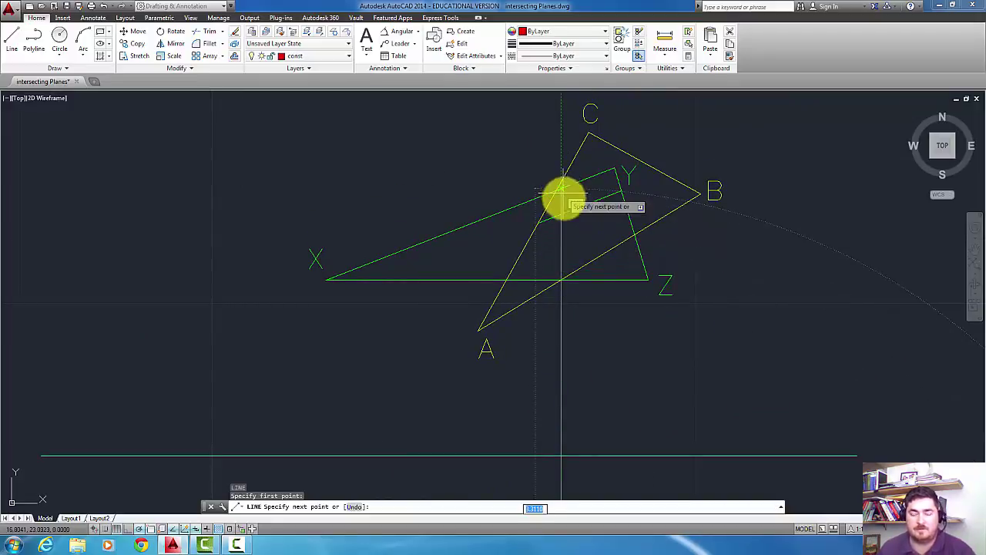
key(Escape)
- Break edge AC in the construction drawing's lower view where it crosses XY and where the intersection line meets it
middle_drag(580, 424, 583, 236)
scroll(581, 297, down, 2)
middle_drag(535, 432, 562, 243)
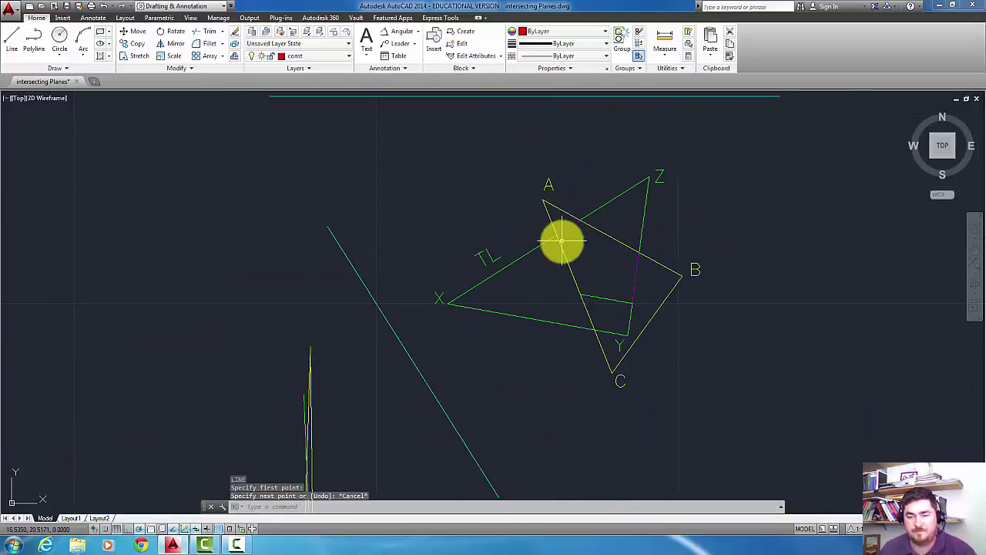
click(179, 69)
click(148, 93)
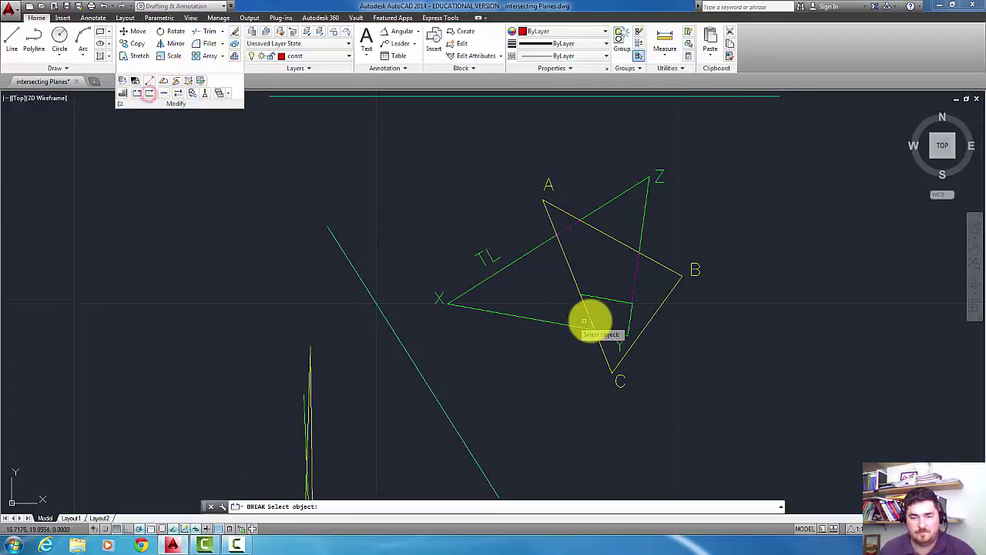
click(593, 331)
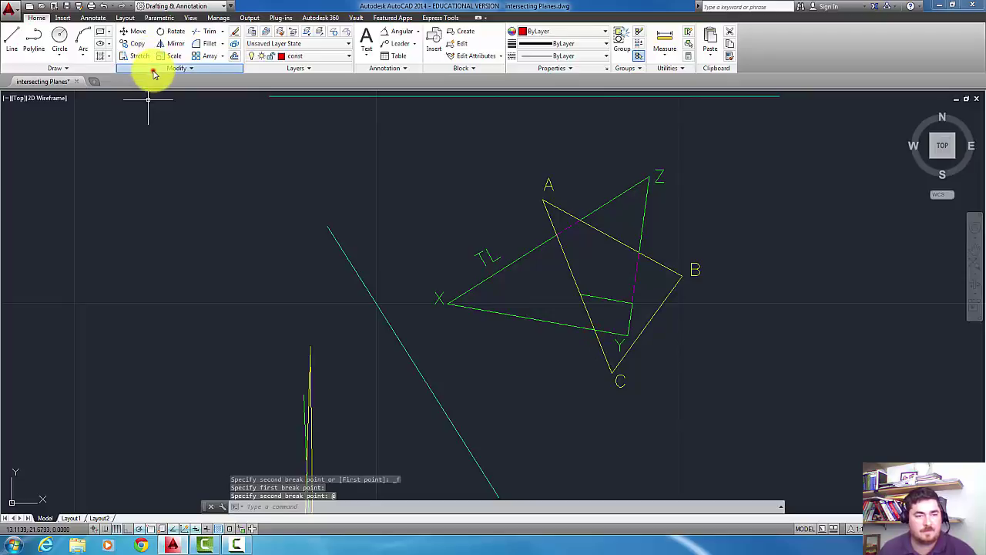
click(154, 71)
click(149, 94)
click(589, 315)
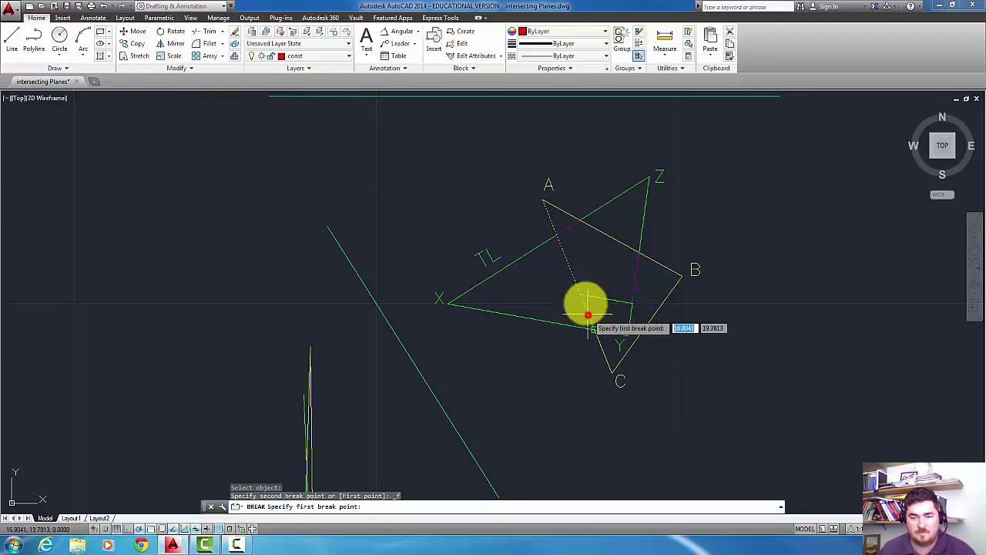
click(582, 295)
- Move the piece of AC between the intersection line and XY in the lower view to the Hidden layer
click(583, 304)
click(331, 60)
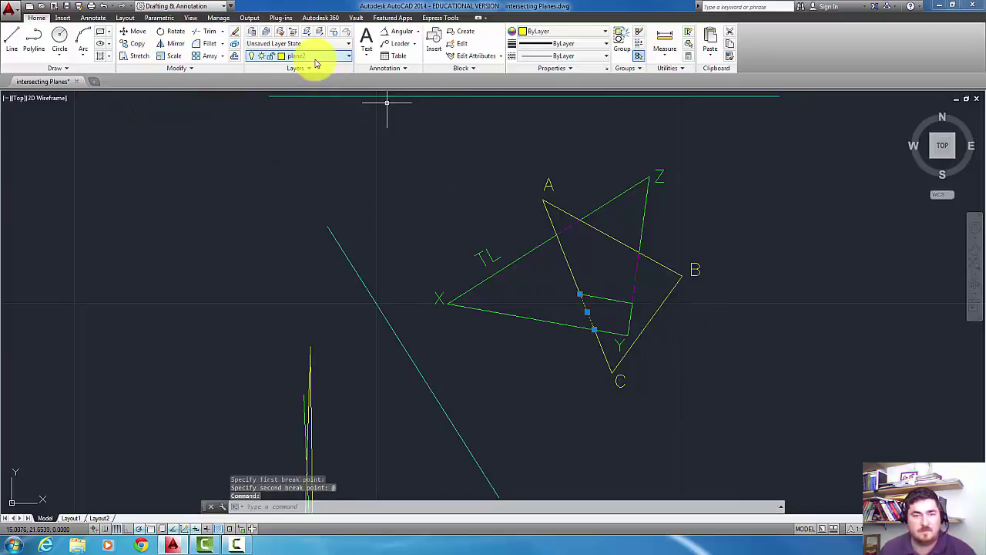
click(315, 61)
click(303, 131)
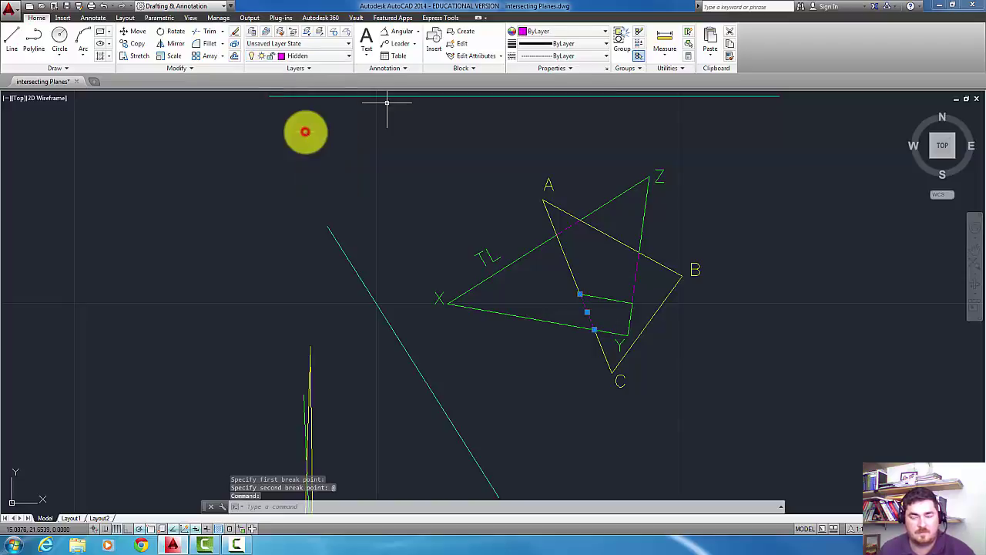
key(Escape)
key(Escape)
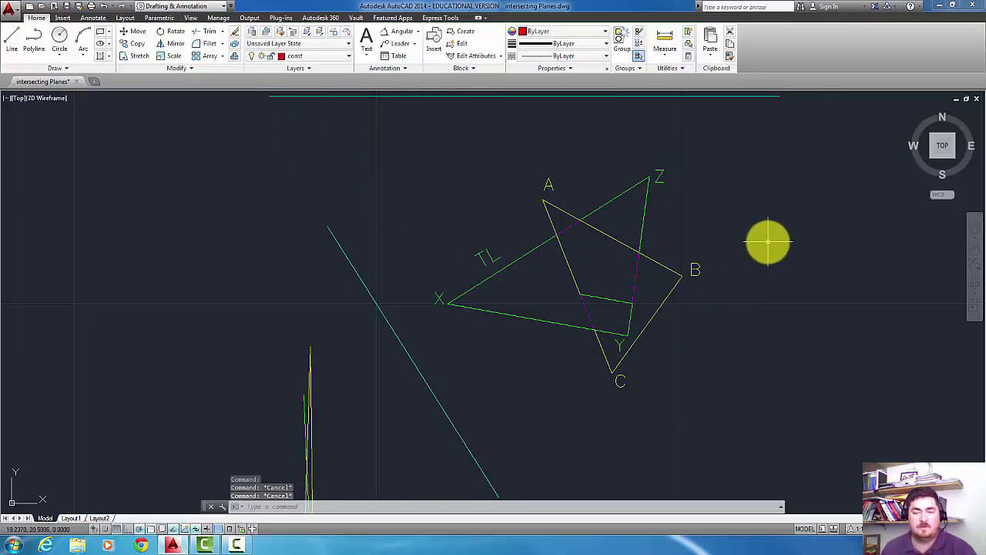
scroll(651, 229, down, 6)
middle_drag(622, 219, 591, 404)
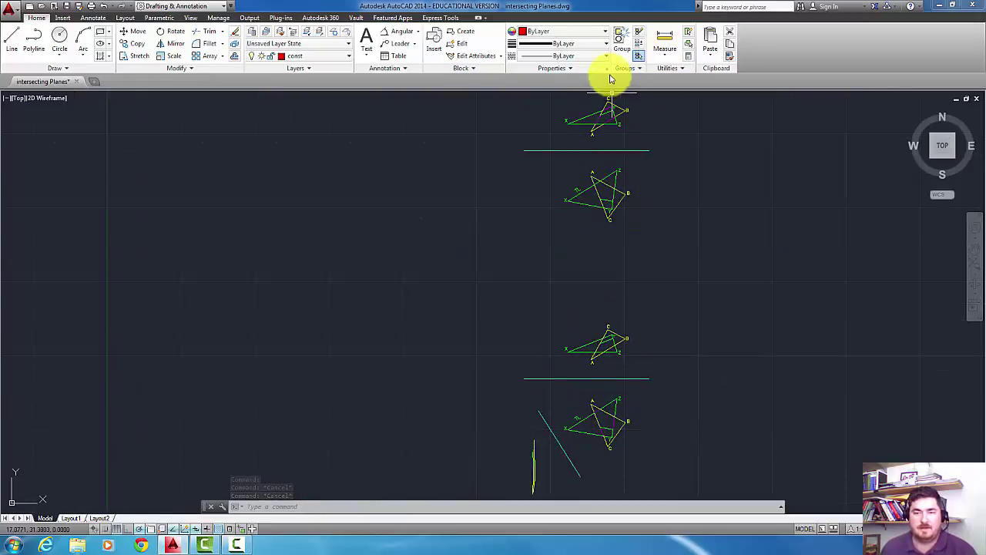
scroll(601, 115, up, 4)
mouse_move(601, 115)
middle_down()
mouse_move(588, 238)
mouse_move(622, 303)
middle_up()
scroll(588, 223, down, 6)
scroll(592, 205, up, 6)
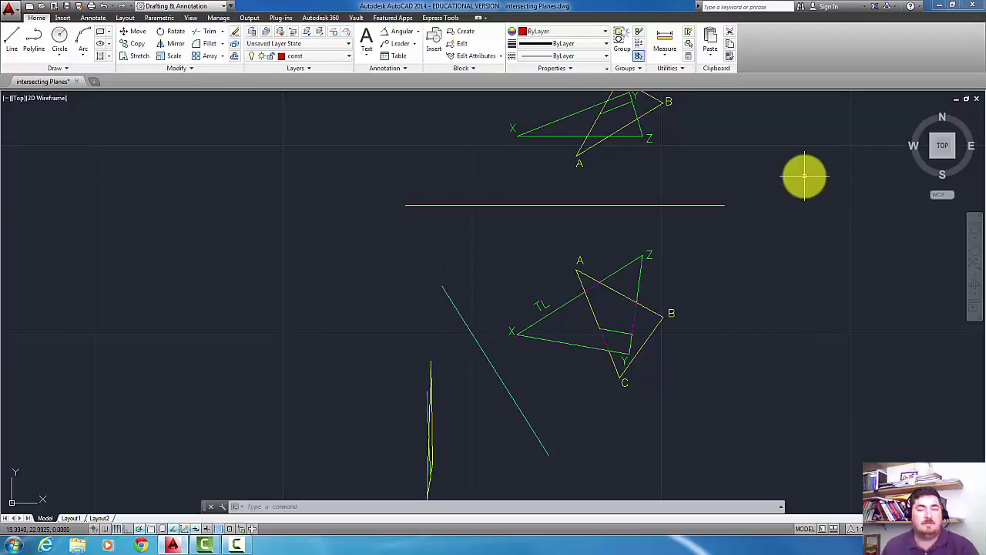